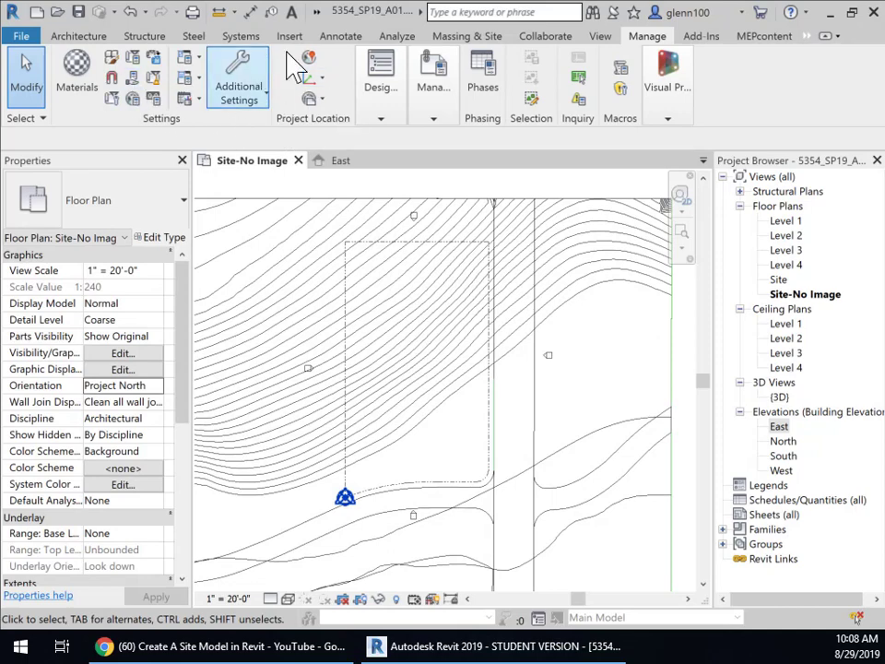
- Start a new in-place conceptual mass named "Concept Mass 01"
{"action": "left_click", "coordinate": [468, 36]}
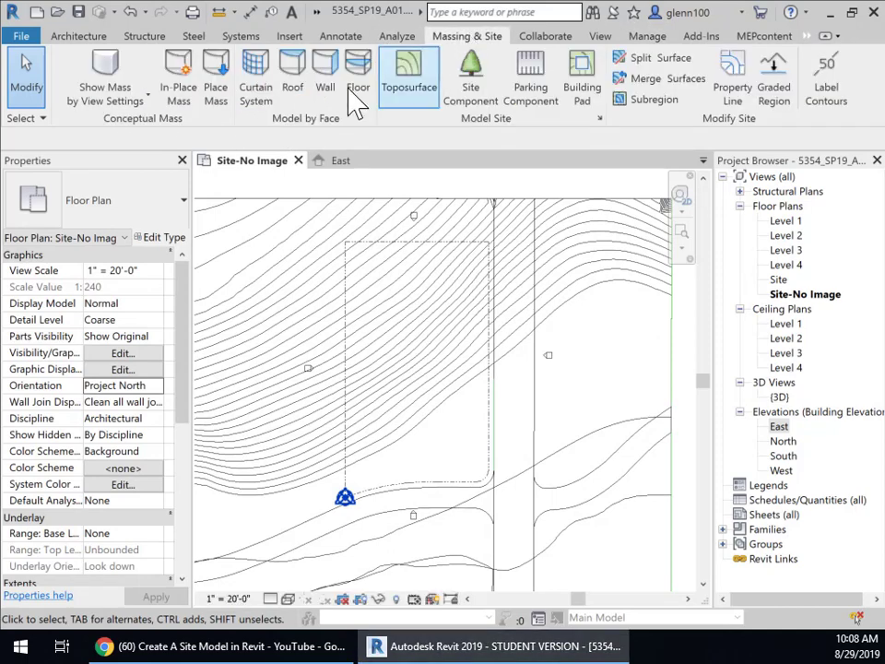
{"action": "left_click", "coordinate": [181, 92]}
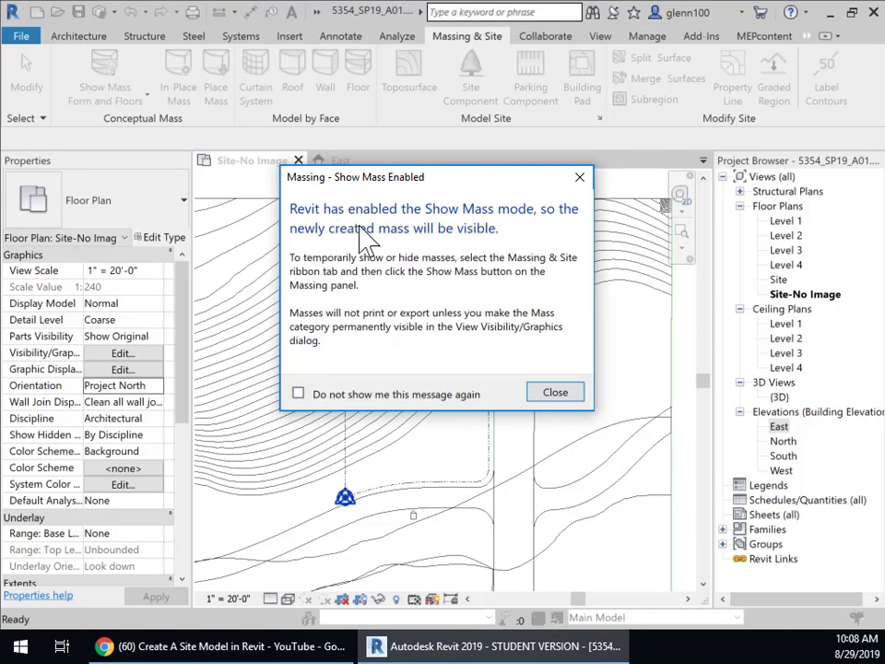
{"action": "left_click", "coordinate": [559, 397]}
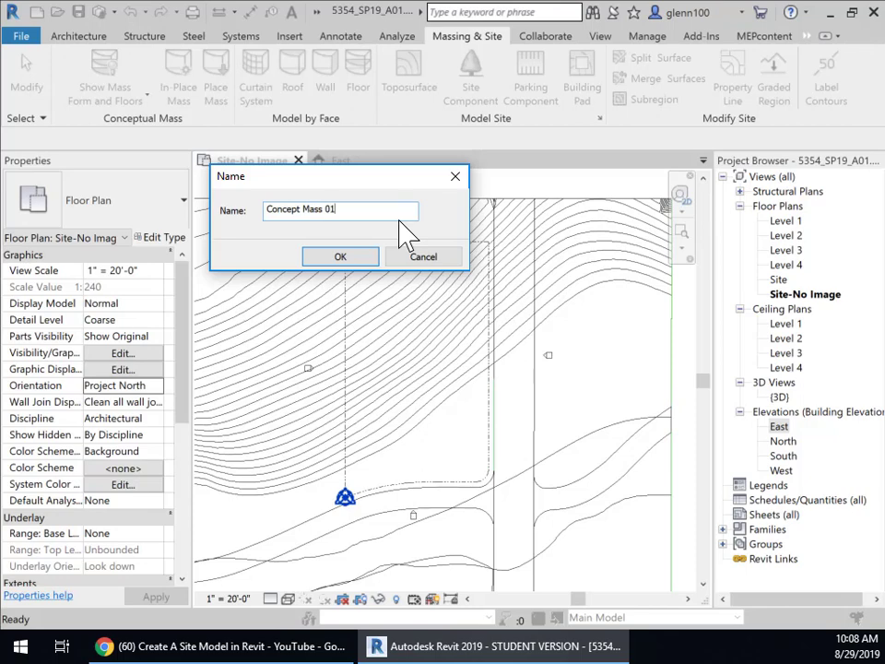
{"action": "key", "text": "Return"}
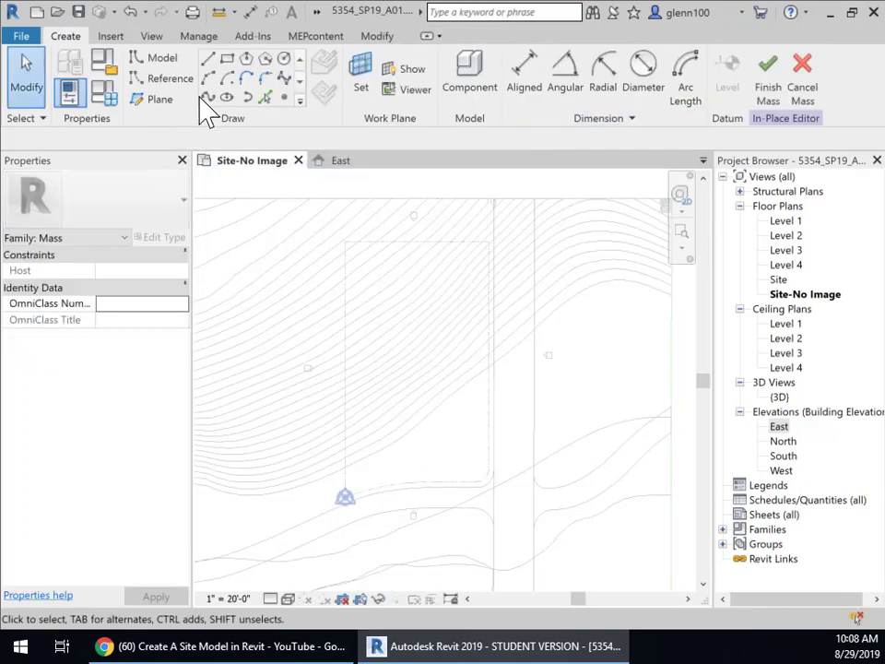
- Draw a rectangle about 201' by 104' on Level 1, inside the property lines across the contours
{"action": "left_click", "coordinate": [229, 60]}
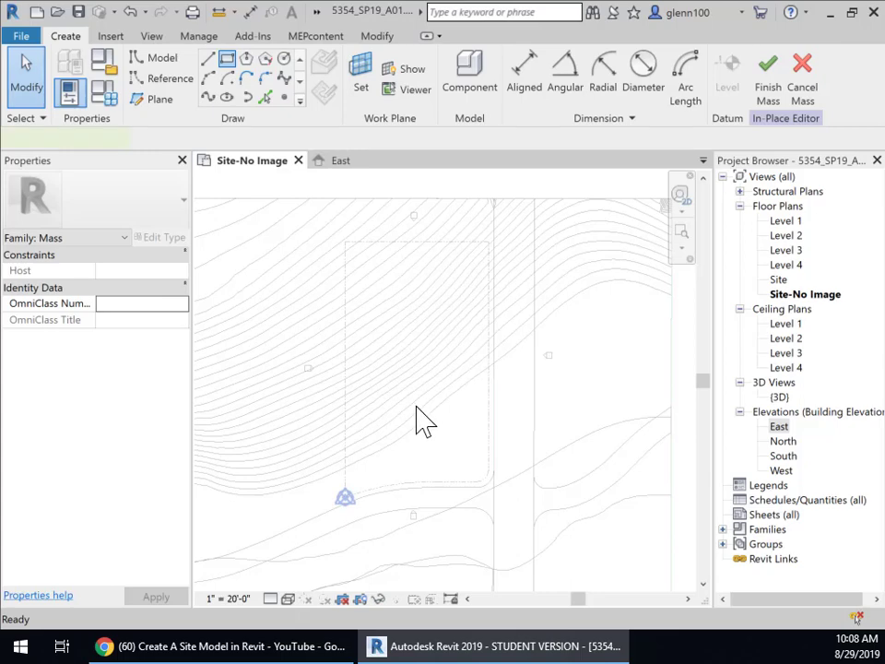
{"action": "left_click", "coordinate": [362, 318]}
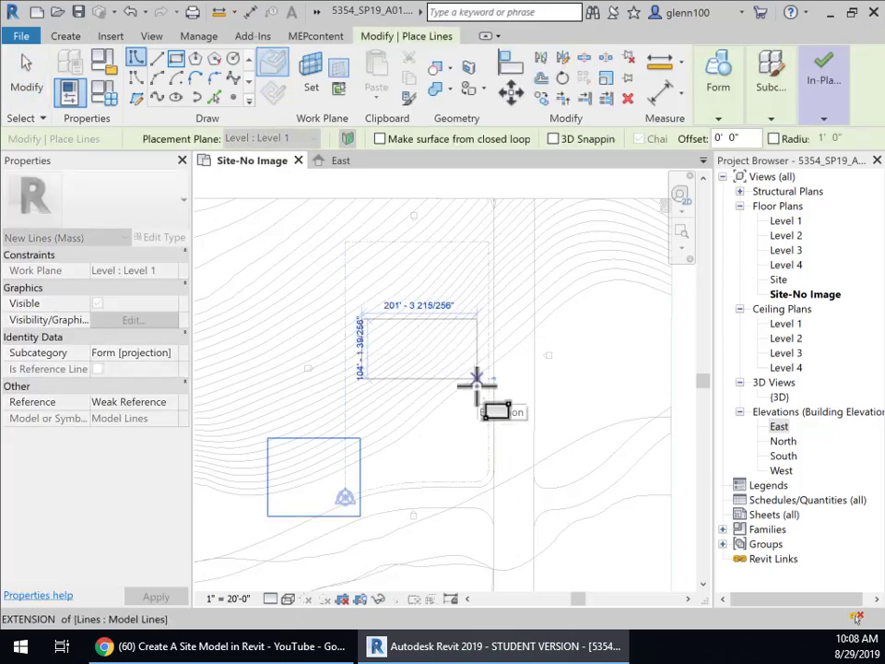
{"action": "left_click", "coordinate": [477, 378]}
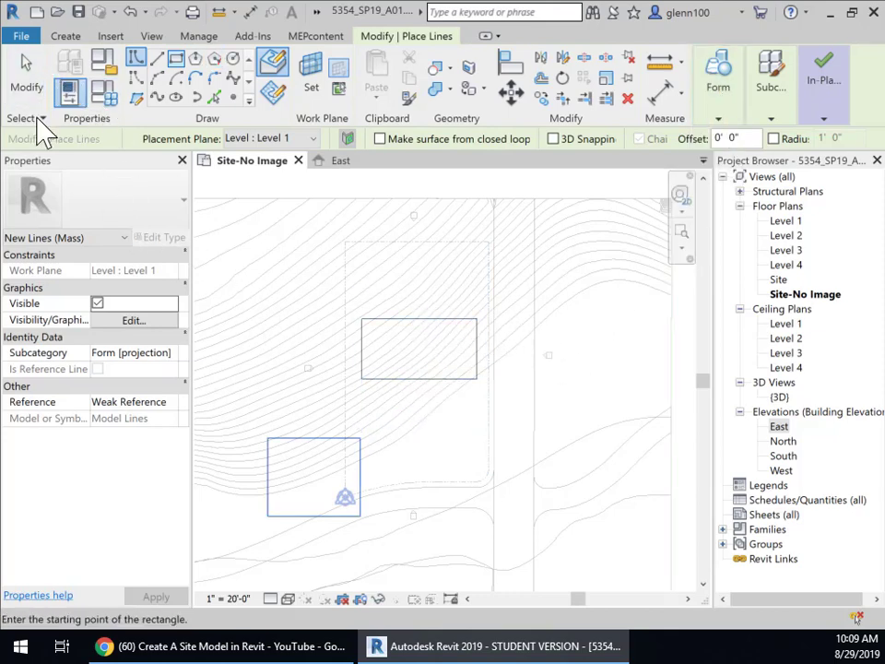
{"action": "left_click", "coordinate": [28, 89]}
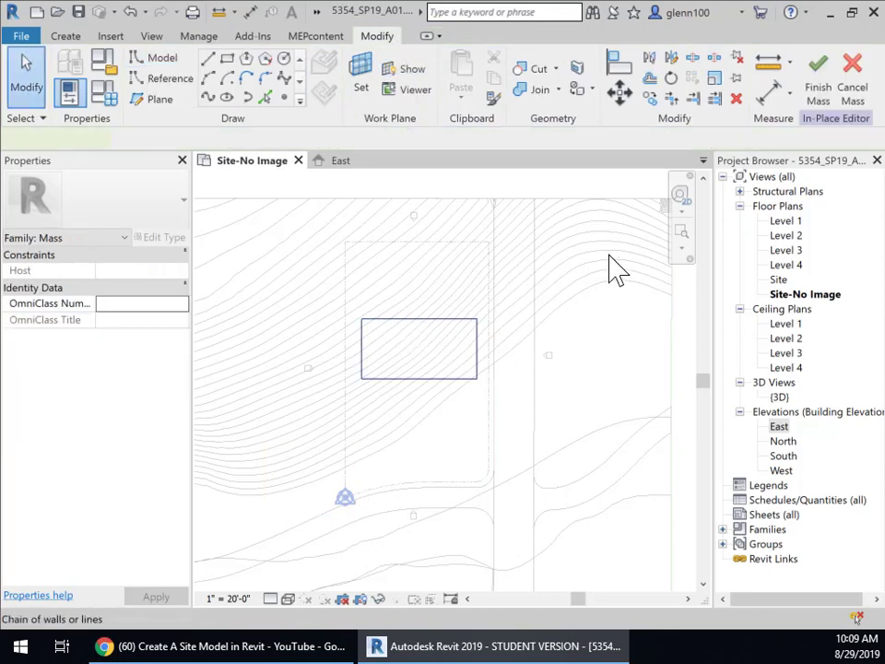
- Create a solid form from the four lines of the rectangle
{"action": "left_click", "coordinate": [477, 342]}
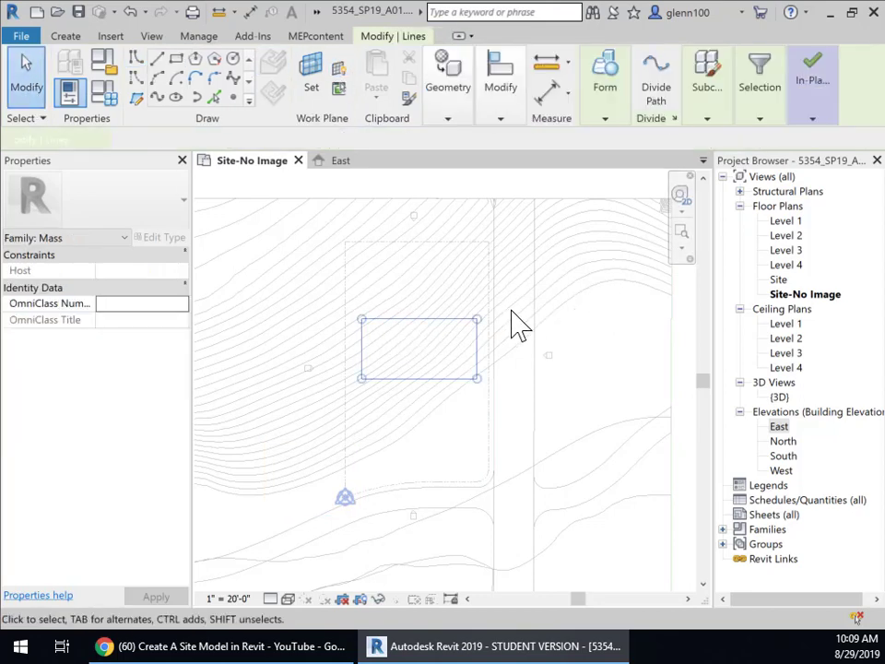
{"action": "left_click", "coordinate": [616, 113]}
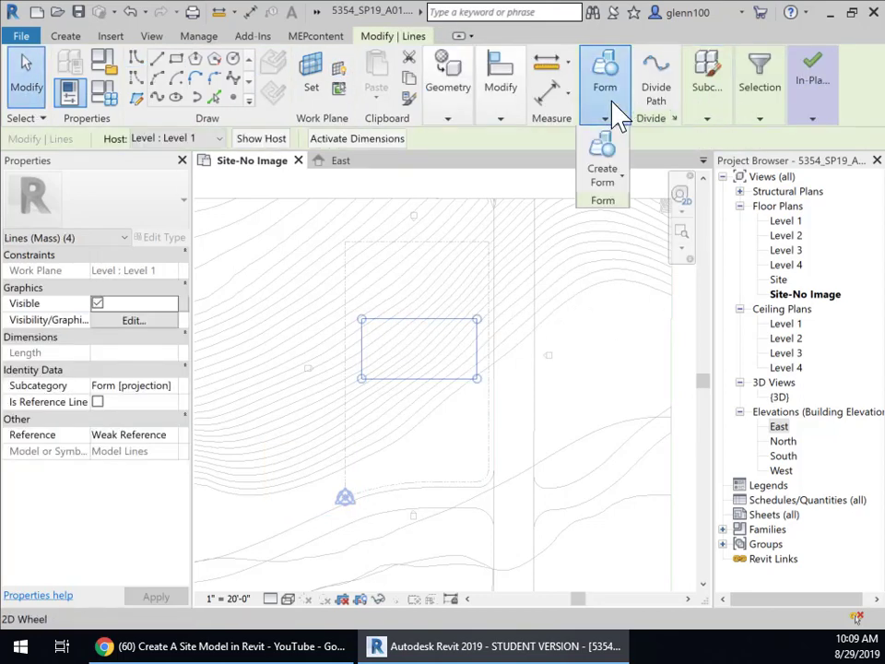
{"action": "left_click", "coordinate": [613, 166]}
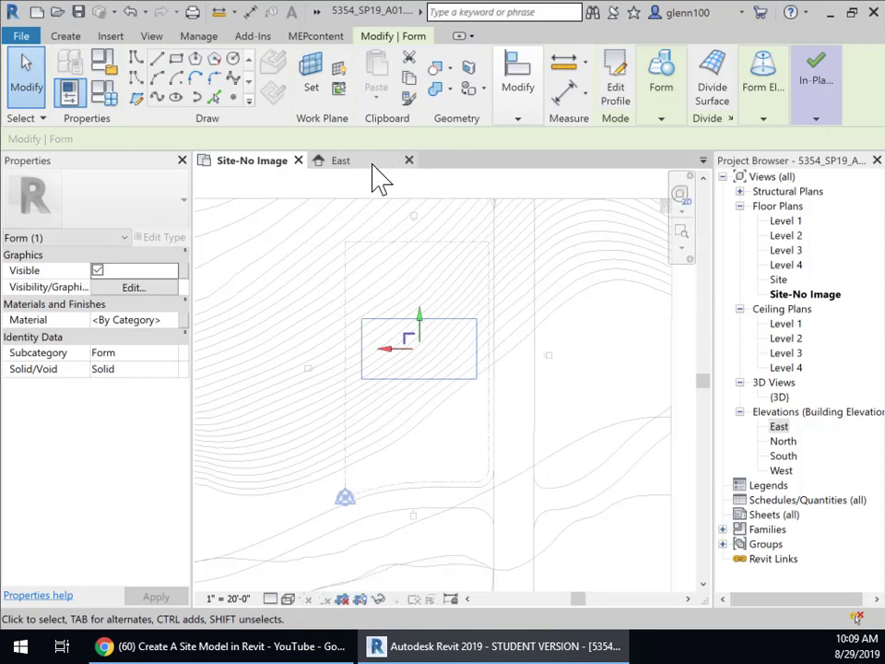
- Open the {3D} view and examine how the new mass sits on the sloped site from different angles
{"action": "left_click", "coordinate": [782, 398]}
{"action": "key", "text": "Return"}
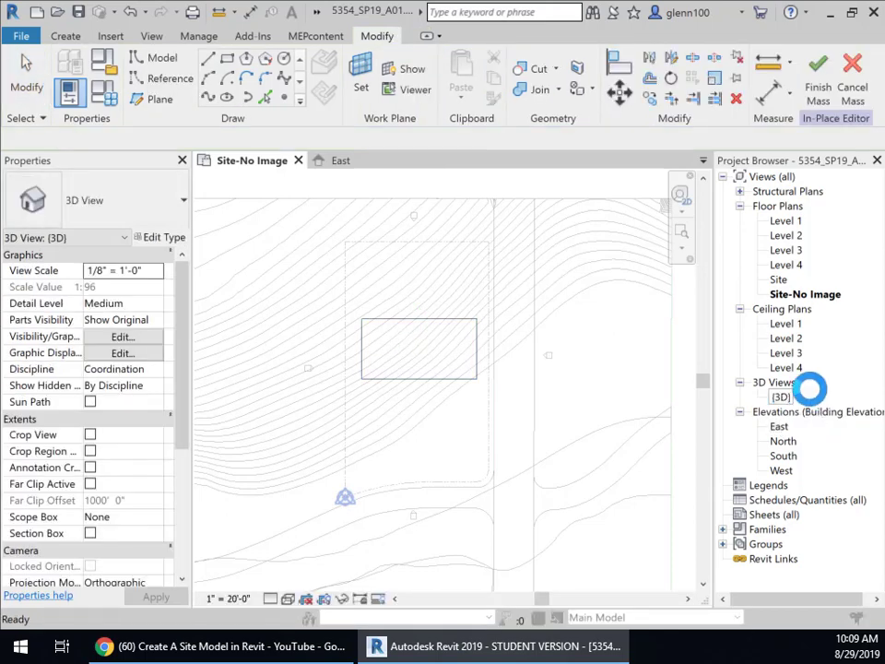
{"action": "left_click", "coordinate": [551, 355]}
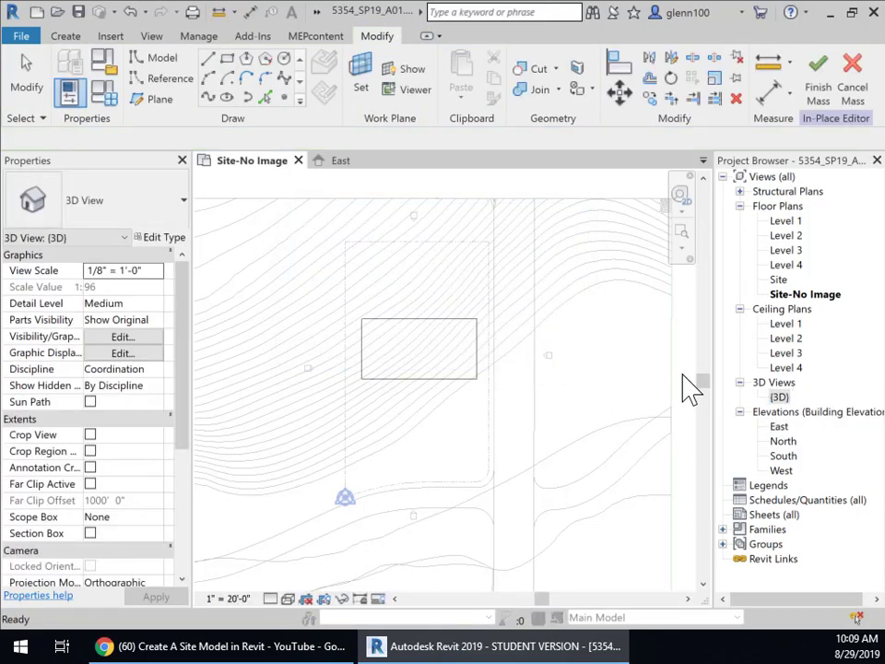
{"action": "double_click", "coordinate": [780, 398]}
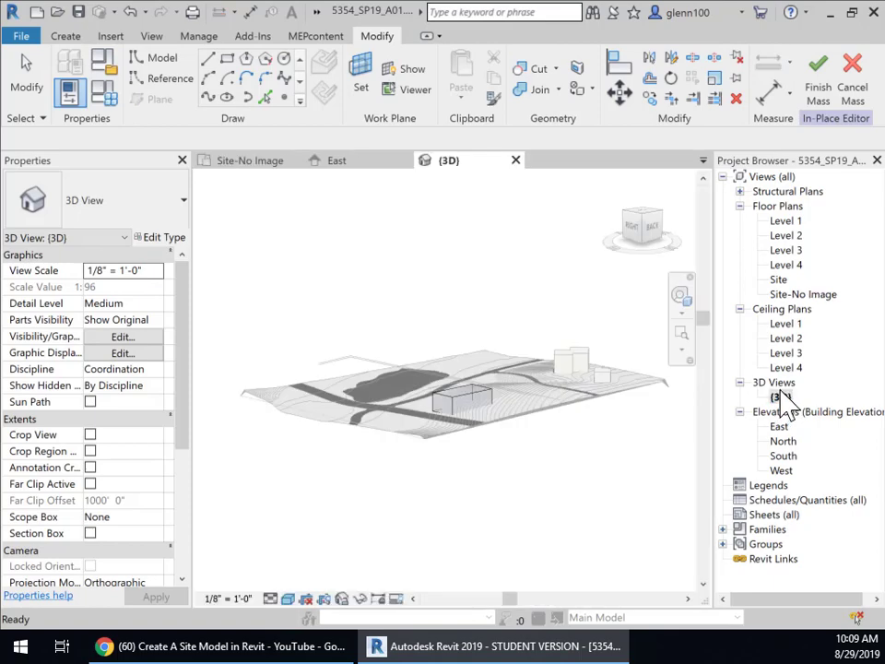
{"action": "scroll", "coordinate": [452, 421], "scroll_direction": "up", "scroll_amount": 3}
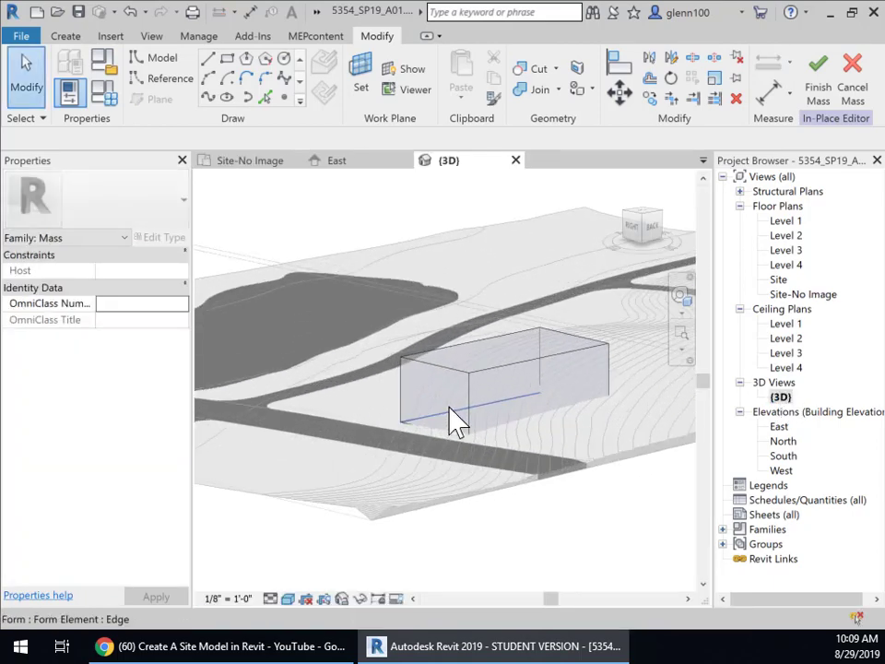
{"action": "middle_click_drag", "start_coordinate": [490, 445], "coordinate": [464, 394]}
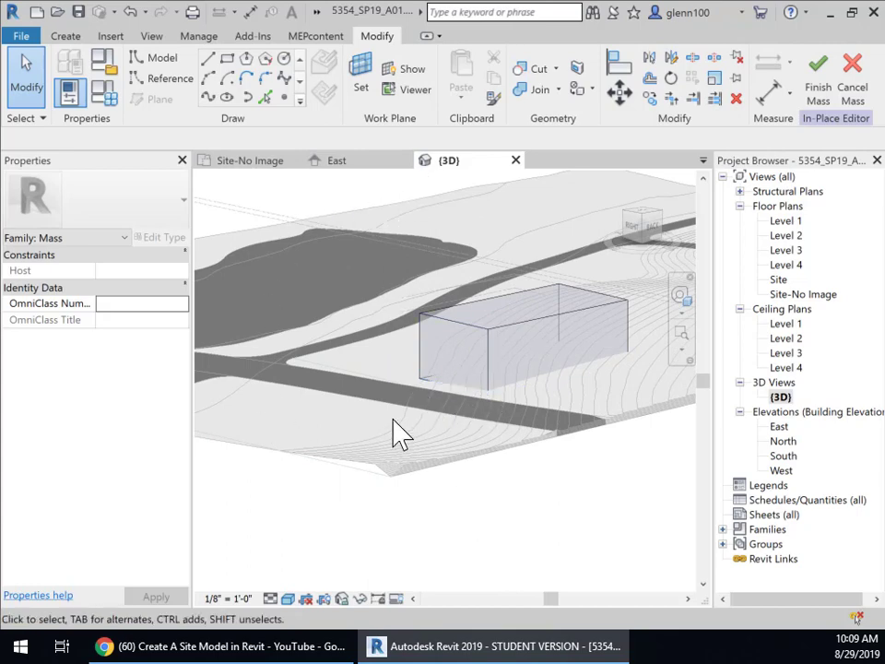
{"action": "left_click", "coordinate": [626, 214]}
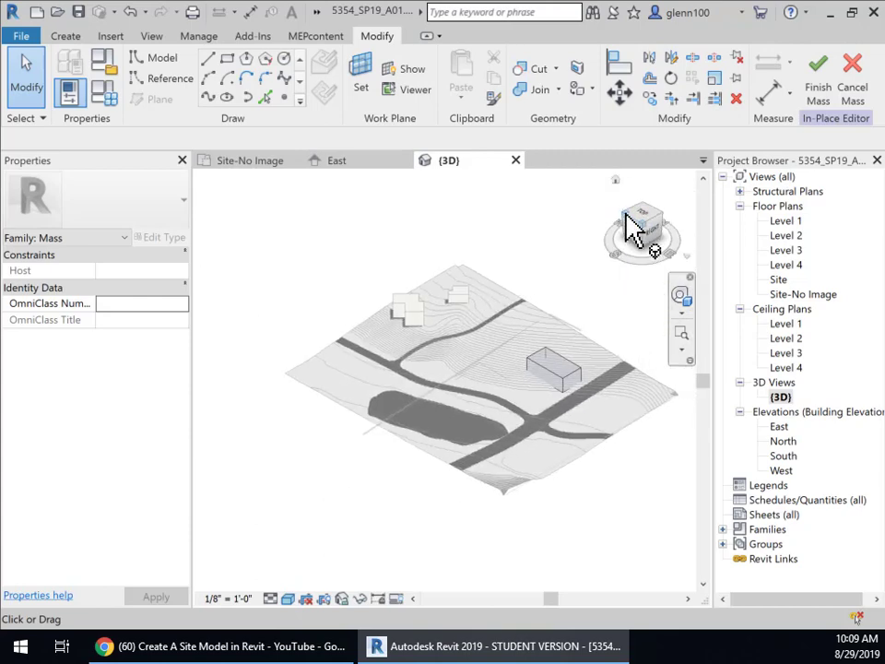
{"action": "scroll", "coordinate": [528, 426], "scroll_direction": "up", "scroll_amount": 5}
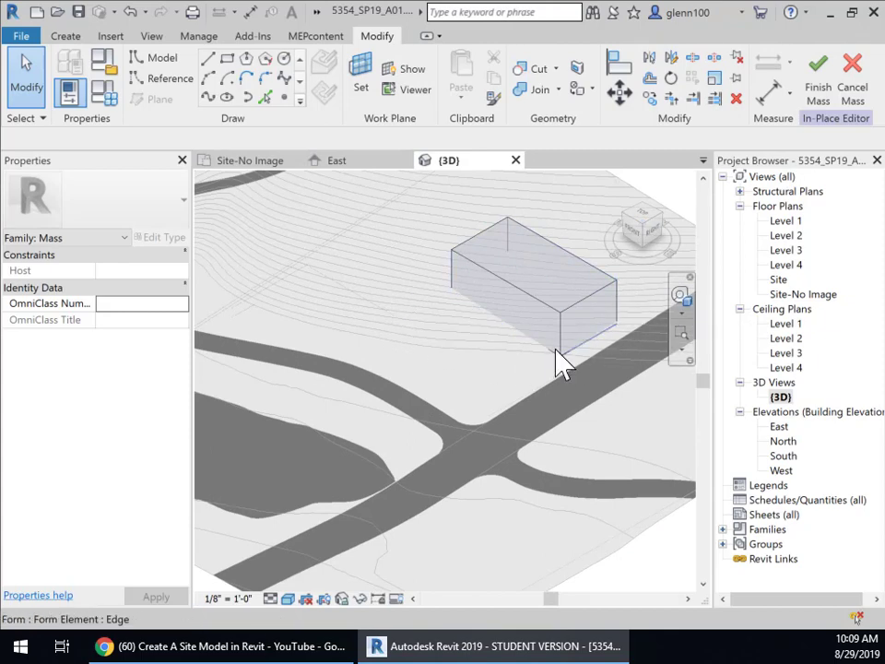
- Return to the Site-No Image plan and rotate the mass 35° counterclockwise about its centre to follow the contours
{"action": "left_click", "coordinate": [246, 167]}
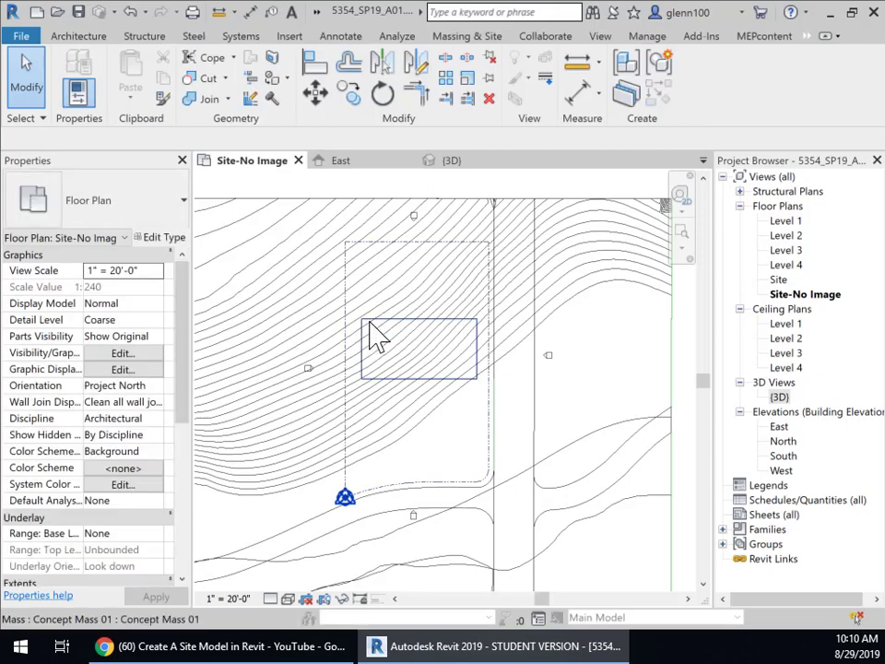
{"action": "left_click", "coordinate": [374, 334]}
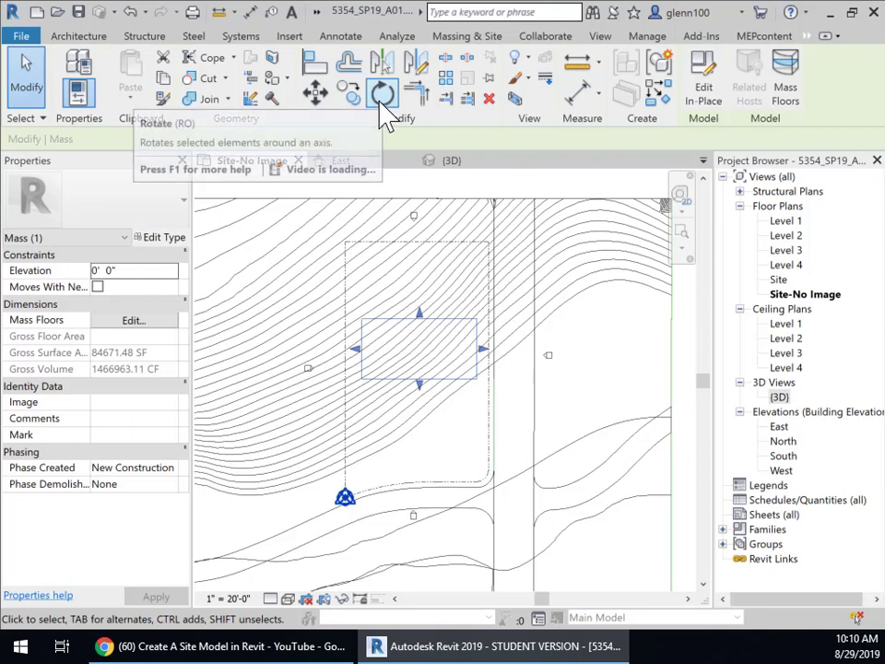
{"action": "left_click", "coordinate": [383, 96]}
{"action": "left_click", "coordinate": [518, 353]}
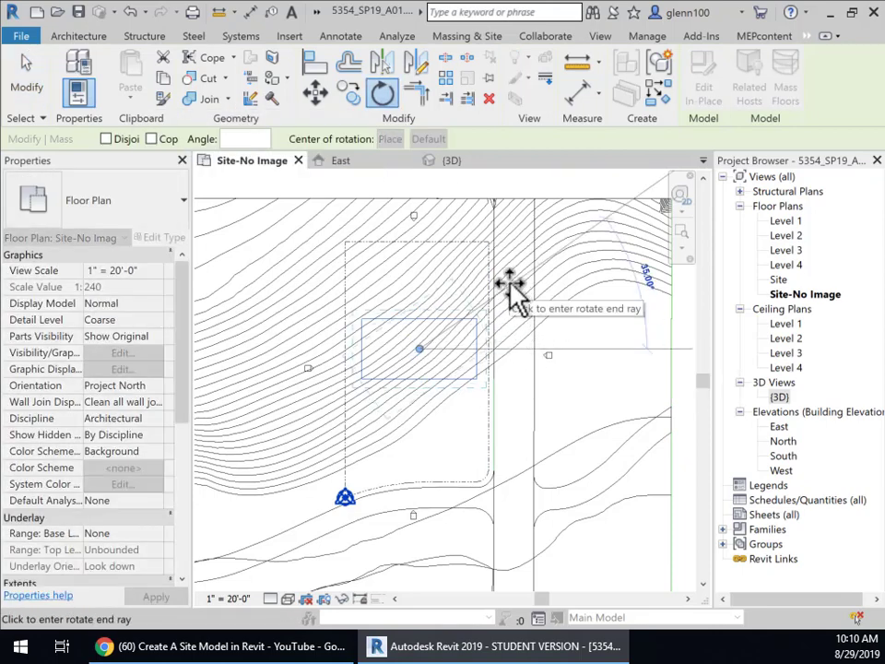
{"action": "left_click", "coordinate": [509, 293]}
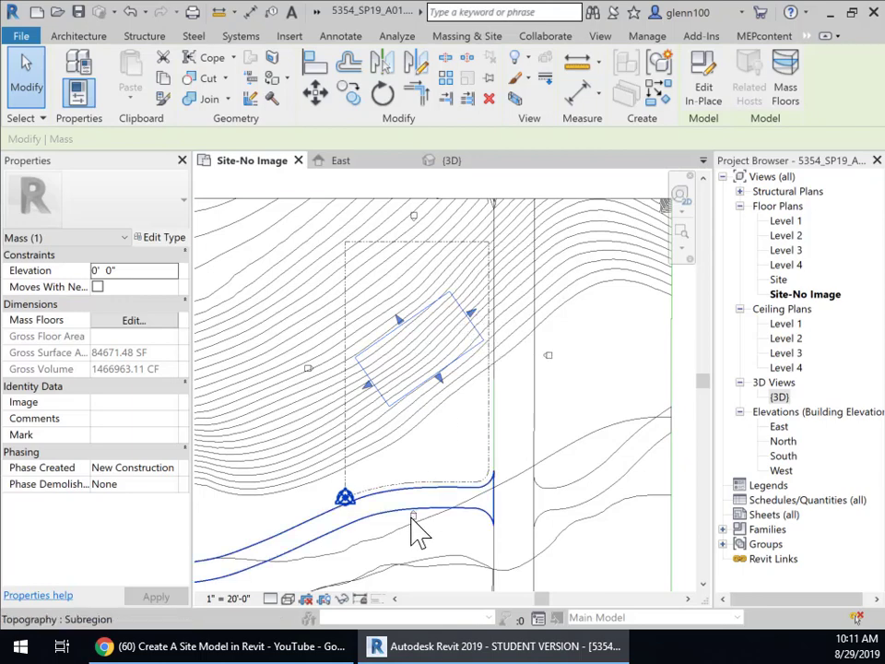
{"action": "left_click", "coordinate": [569, 188]}
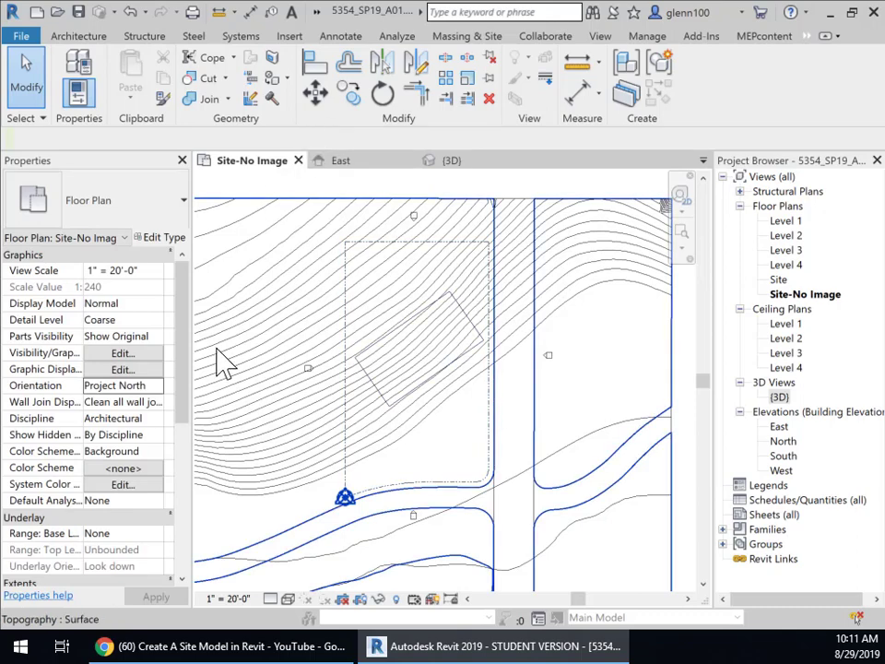
- Rotate Project North with the align-selected-line option, using the mass's short upper-right edge as the reference
{"action": "left_click", "coordinate": [649, 39]}
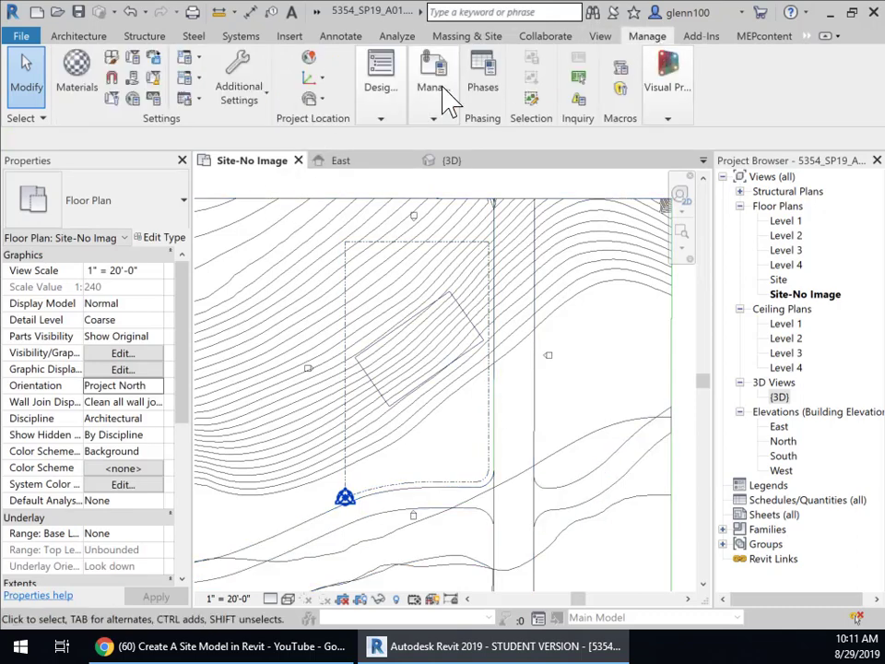
{"action": "left_click", "coordinate": [314, 98]}
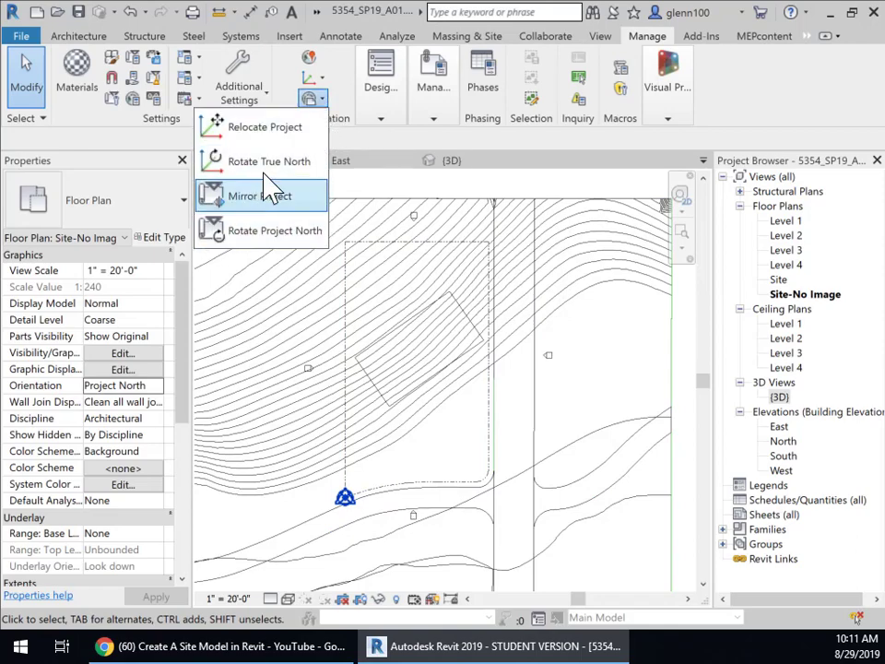
{"action": "left_click", "coordinate": [297, 232]}
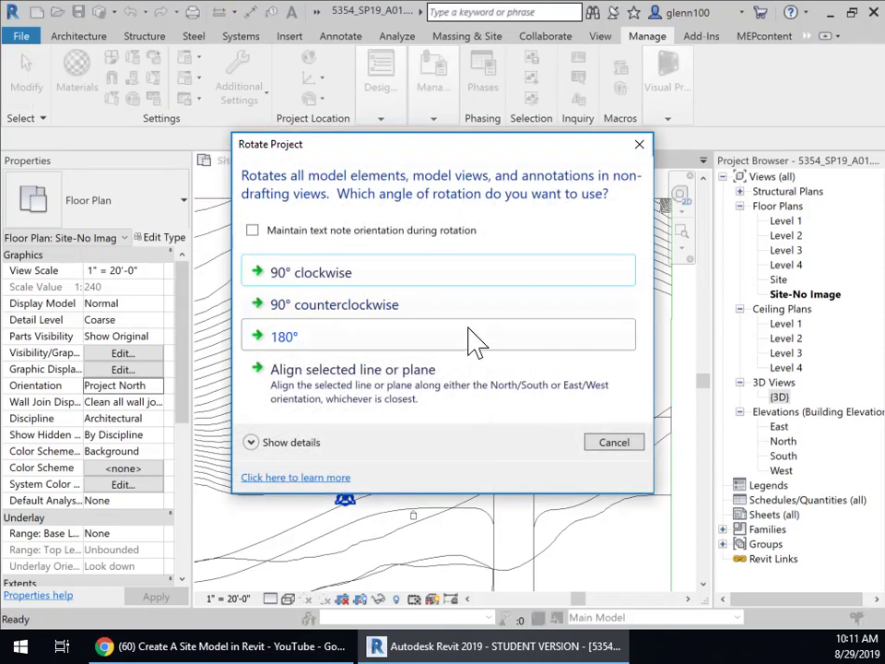
{"action": "left_click", "coordinate": [356, 379]}
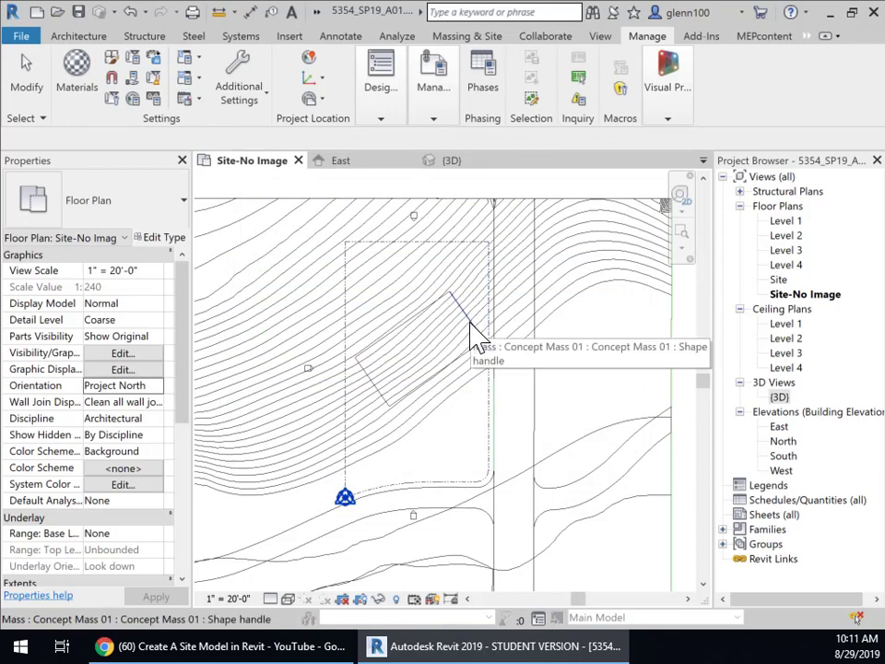
{"action": "left_click", "coordinate": [471, 324]}
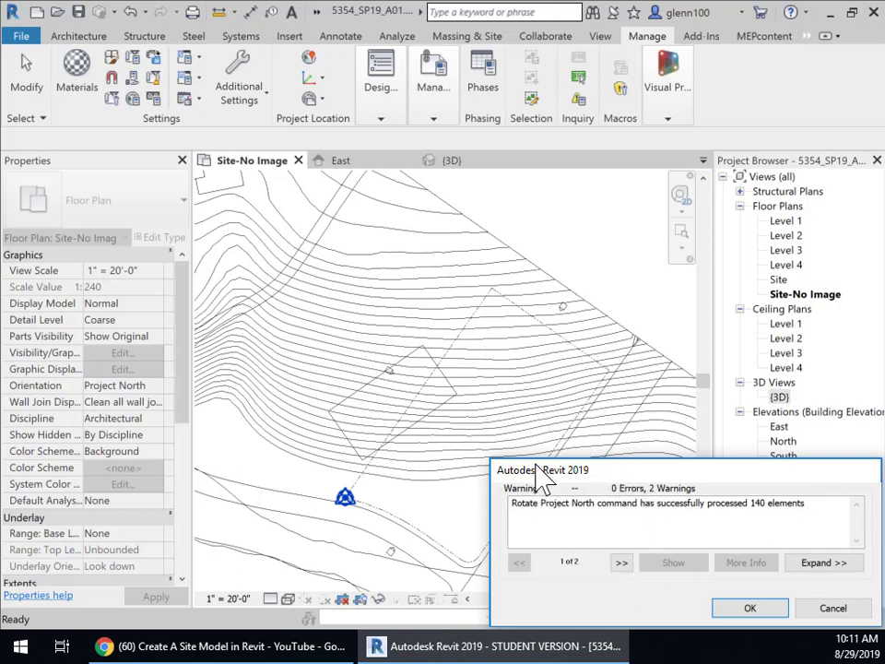
{"action": "left_click", "coordinate": [749, 608]}
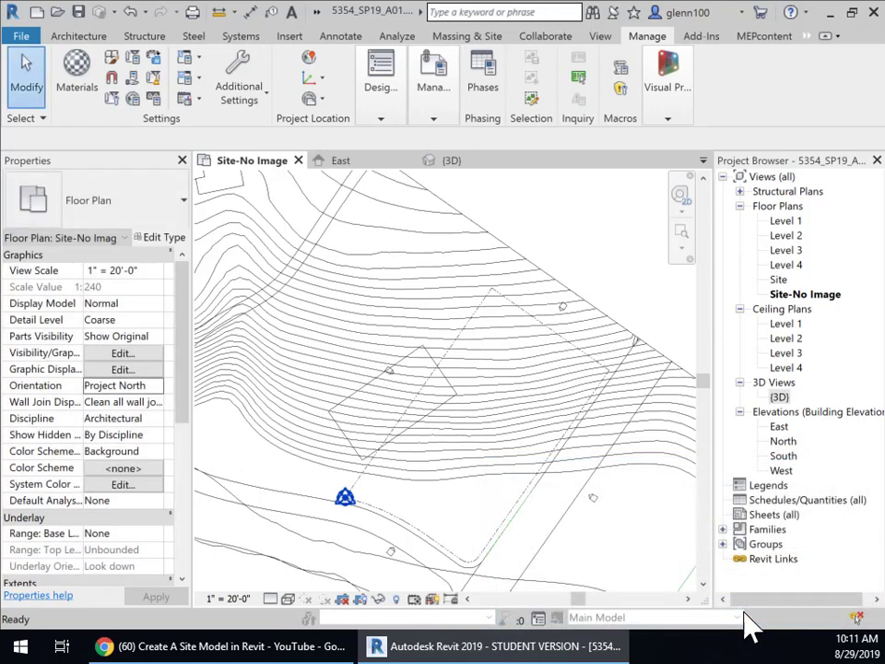
{"action": "left_click", "coordinate": [440, 427]}
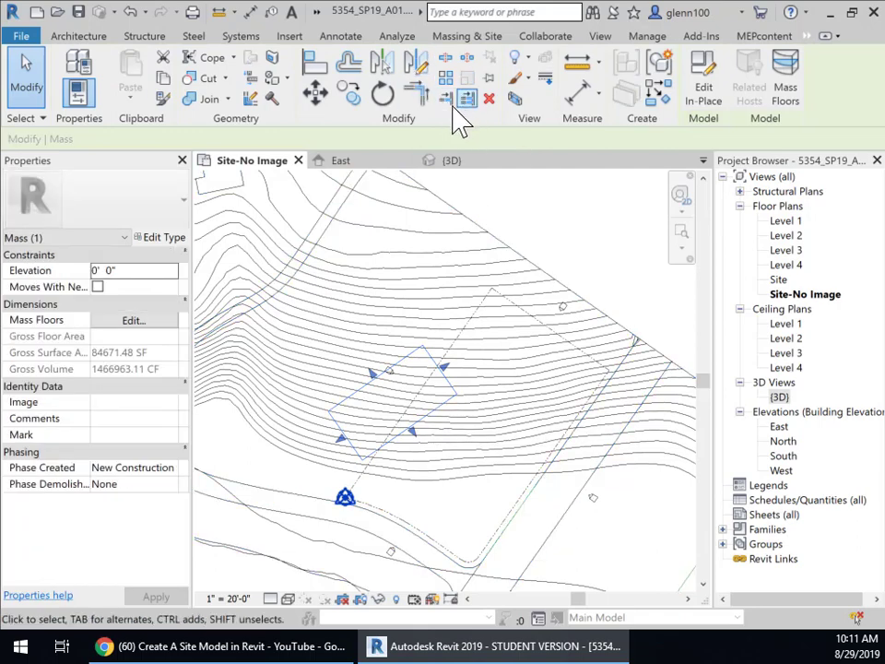
{"action": "left_click", "coordinate": [386, 96]}
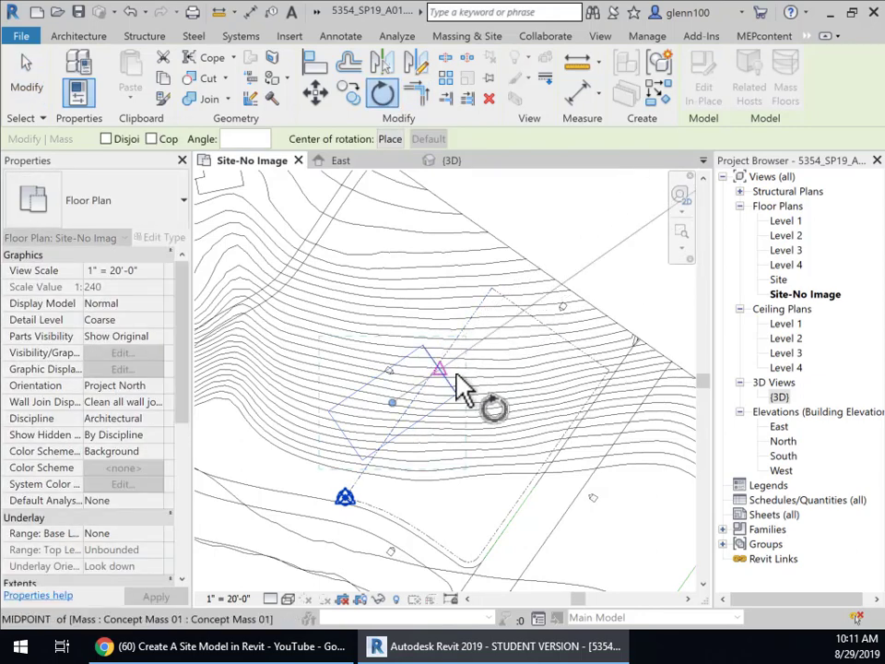
{"action": "left_click", "coordinate": [675, 407]}
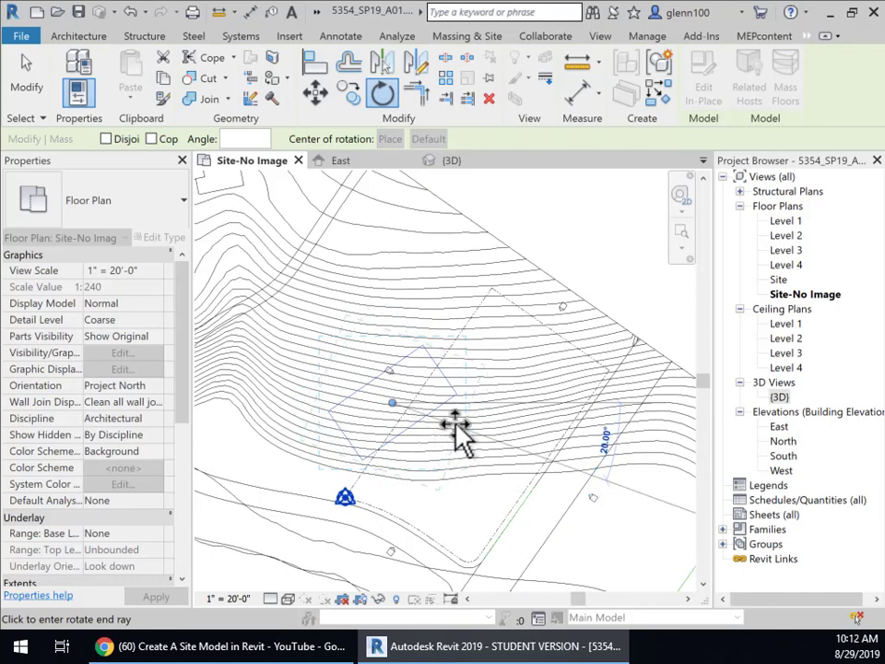
{"action": "left_click", "coordinate": [396, 419]}
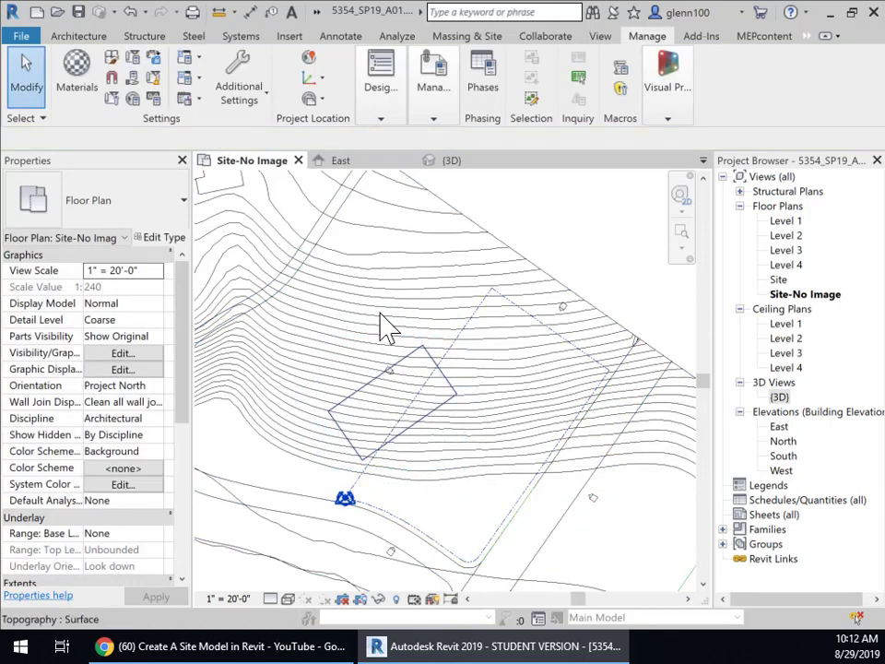
- Rotate the existing mass about 40° clockwise around its lowest corner to line it up with the contours
{"action": "left_click", "coordinate": [420, 367]}
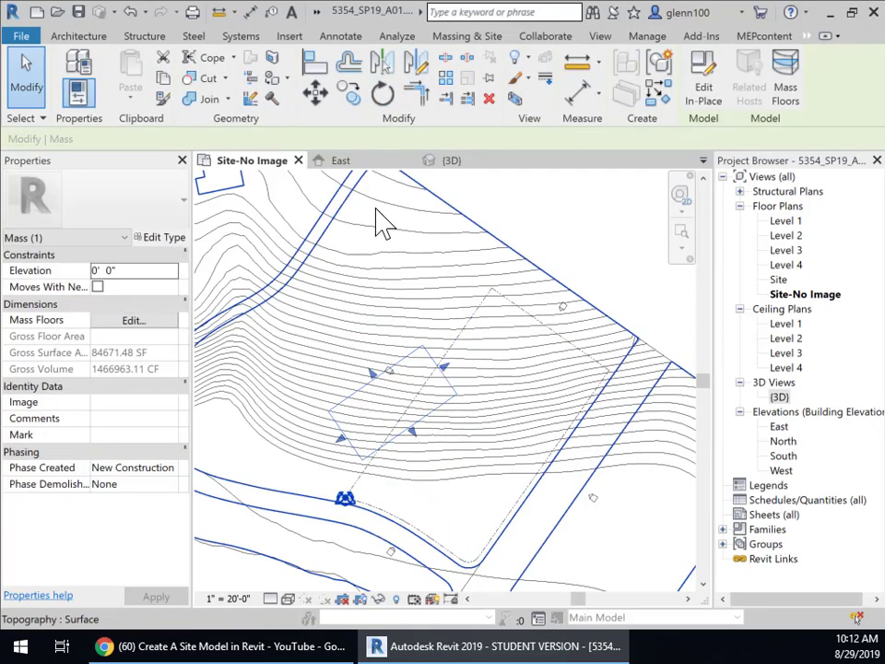
{"action": "left_click", "coordinate": [382, 95]}
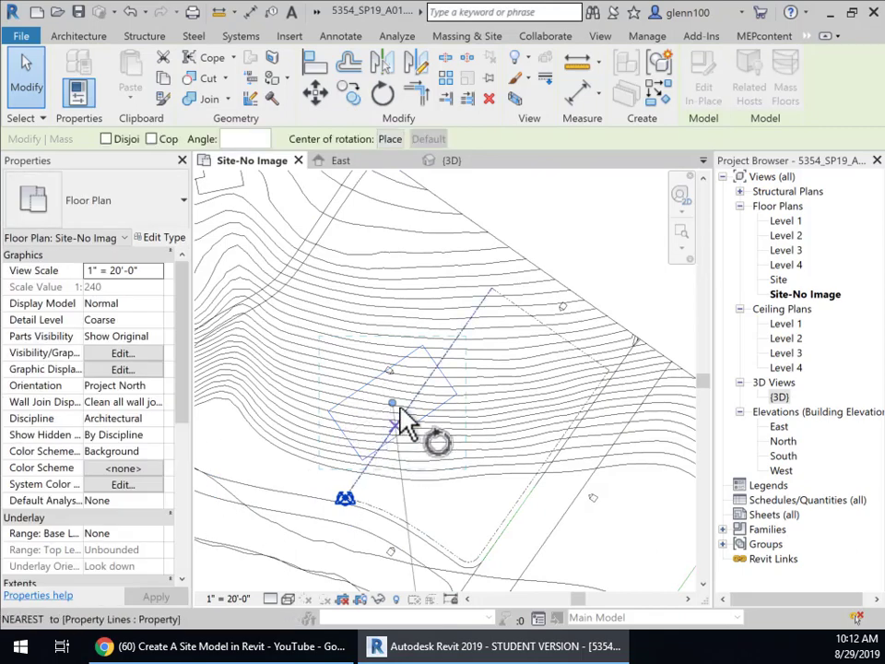
{"action": "left_click_drag", "start_coordinate": [431, 437], "coordinate": [362, 459]}
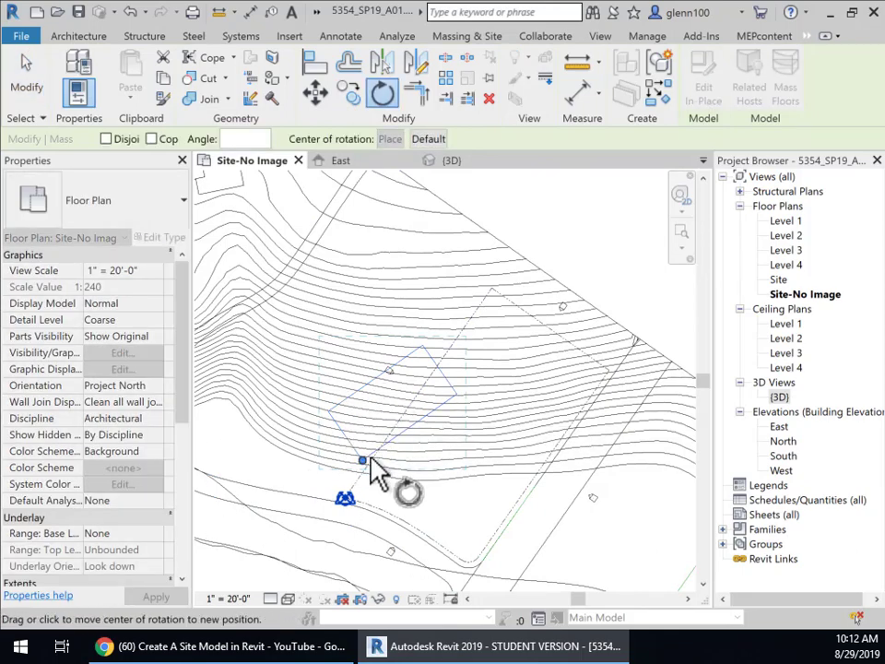
{"action": "left_click", "coordinate": [470, 470]}
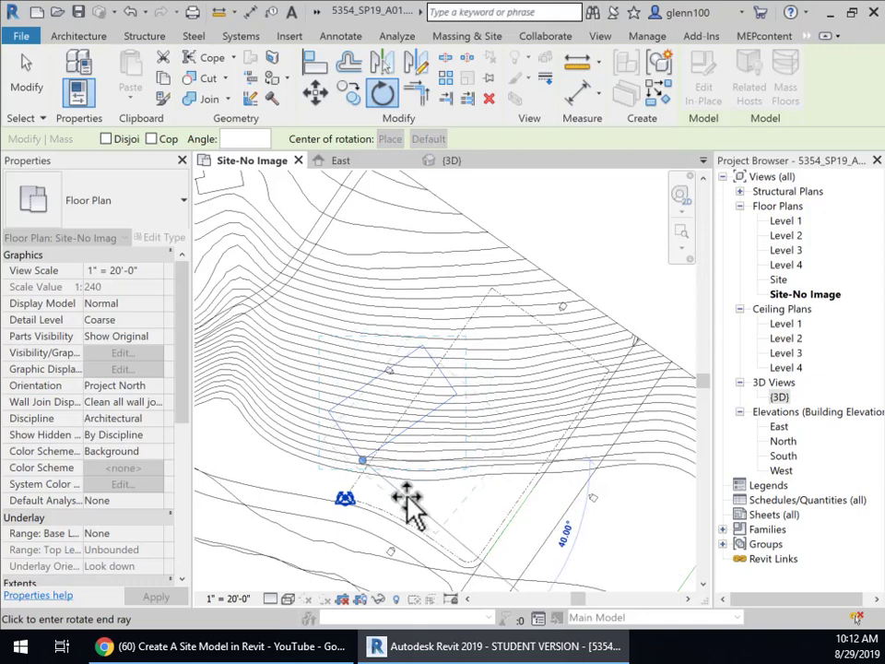
{"action": "left_click", "coordinate": [408, 499]}
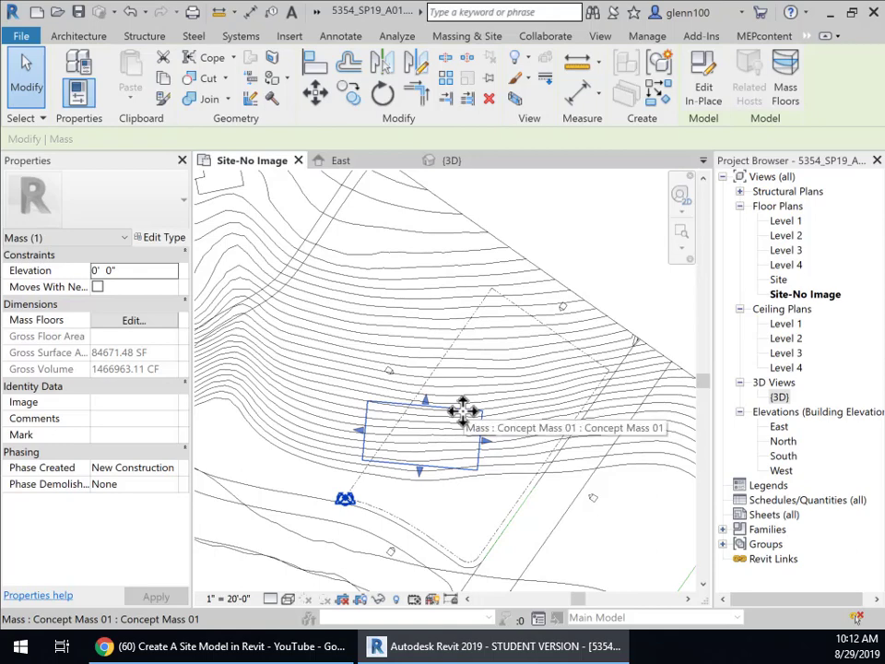
- Delete the rotated mass and start a new in-place mass with a name beginning "Concept 0"
{"action": "key", "text": "Delete"}
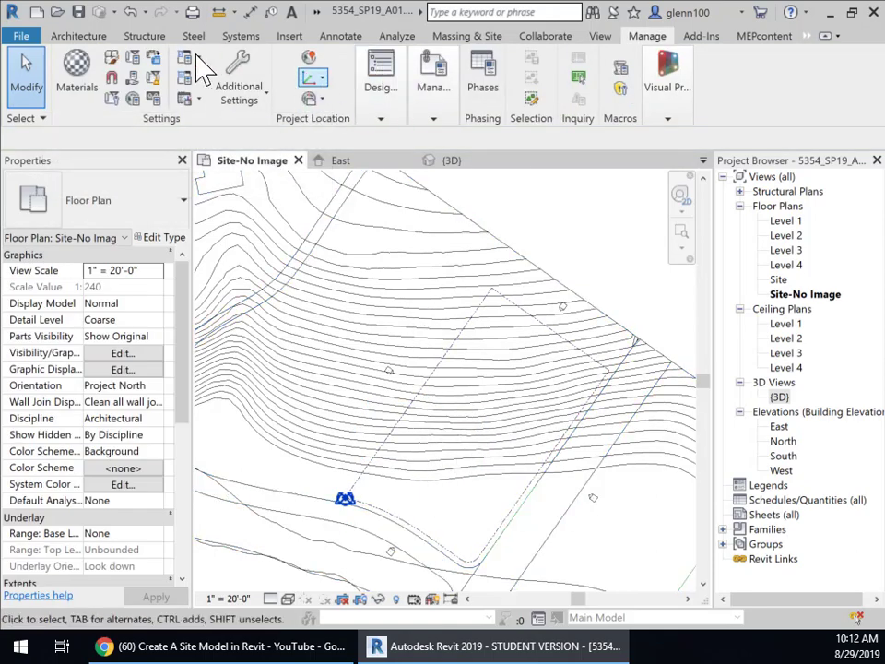
{"action": "left_click", "coordinate": [462, 37]}
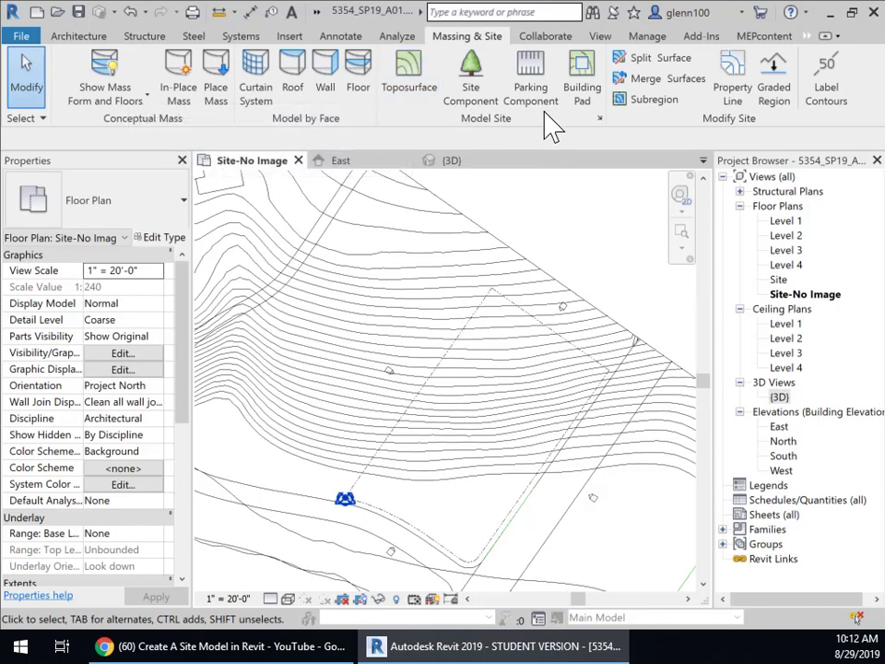
{"action": "left_click", "coordinate": [180, 90]}
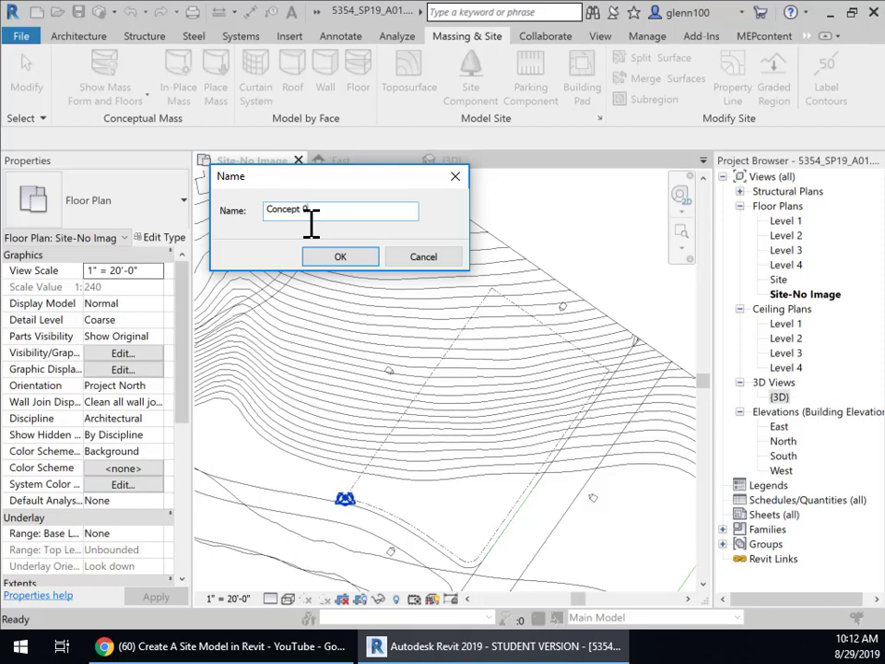
{"action": "key", "text": "Return"}
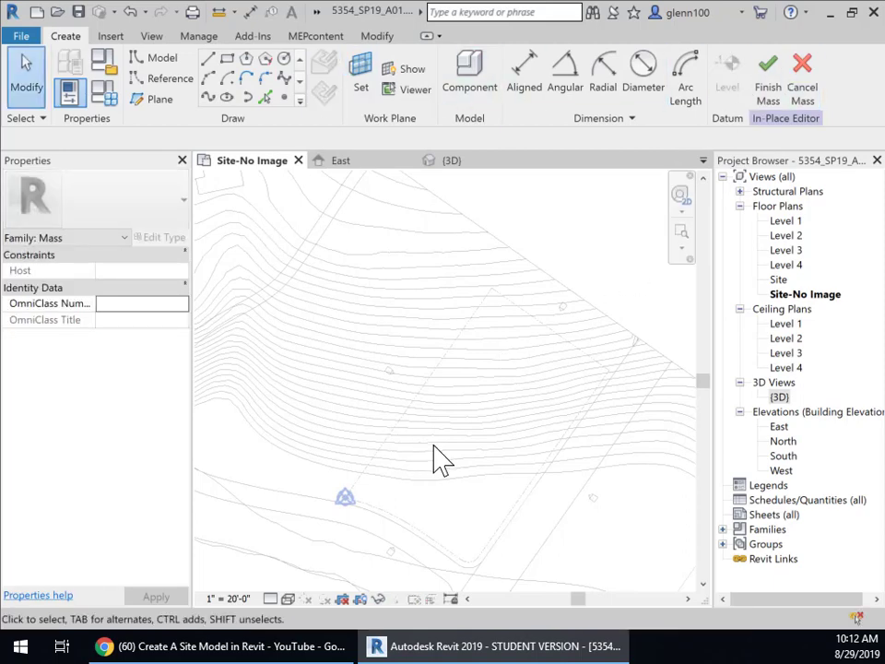
- Sketch a rectangle about 188' by 92' on Level 1 over the contours within the property lines
{"action": "left_click", "coordinate": [228, 61]}
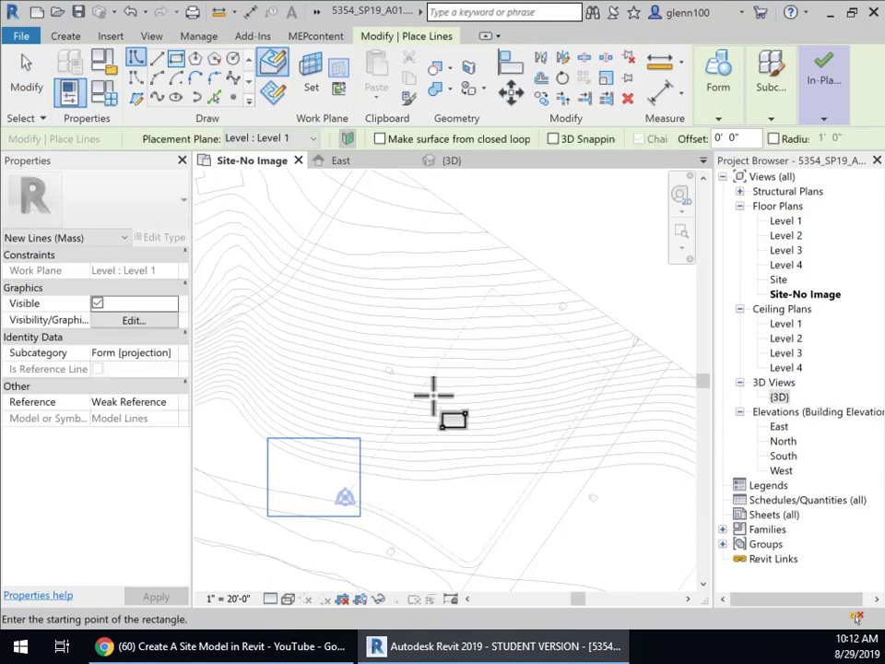
{"action": "left_click", "coordinate": [434, 395]}
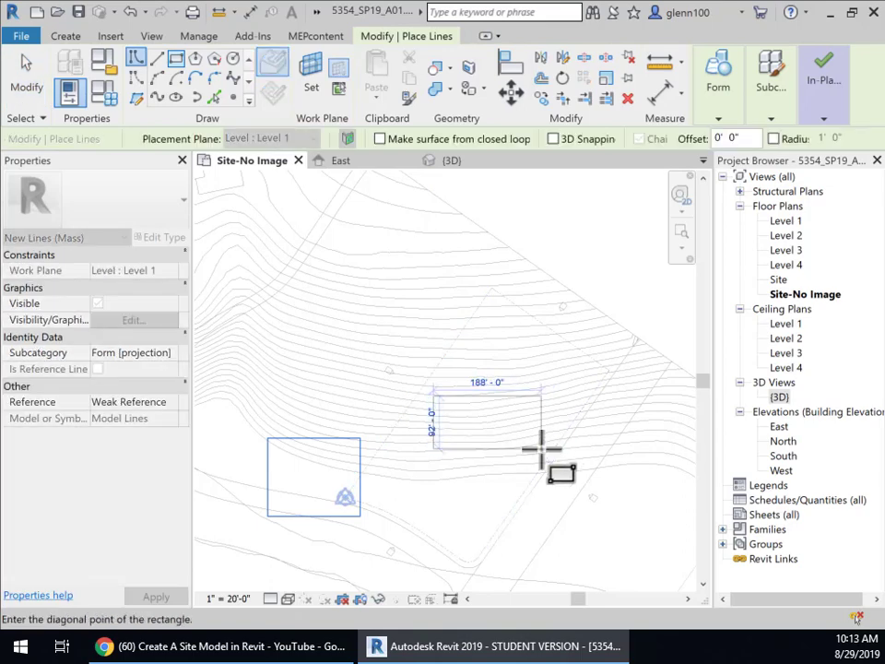
{"action": "left_click", "coordinate": [541, 449]}
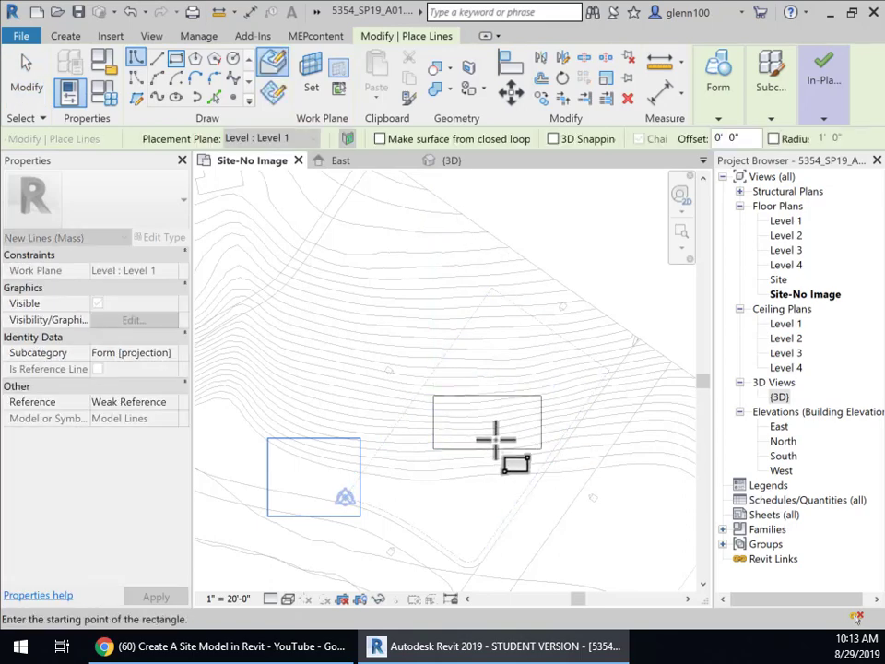
{"action": "left_click", "coordinate": [41, 84]}
{"action": "key", "text": "Escape"}
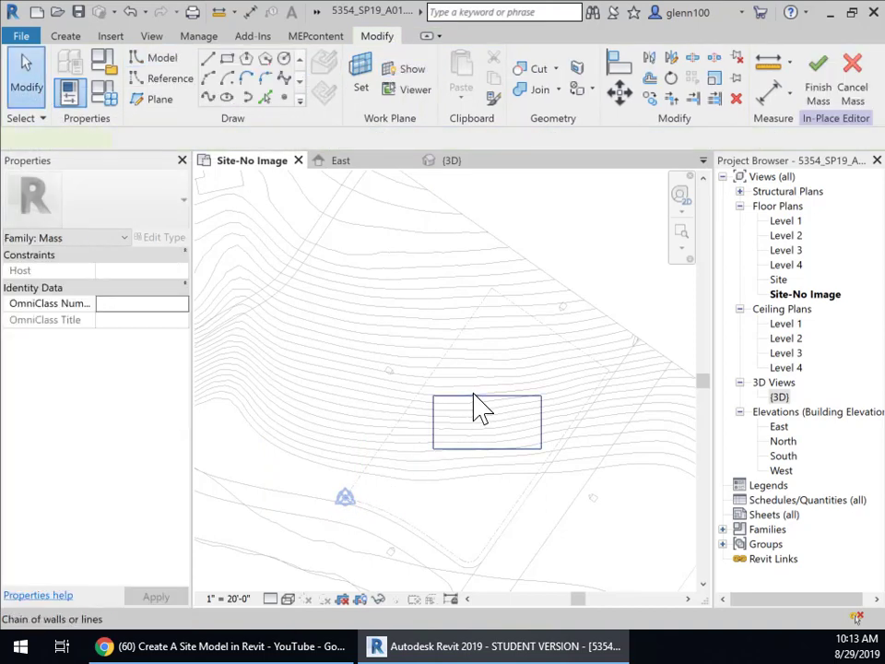
- Set the rectangle's horizontal length to 200' by adjusting its right-hand edge
{"action": "left_click", "coordinate": [473, 394]}
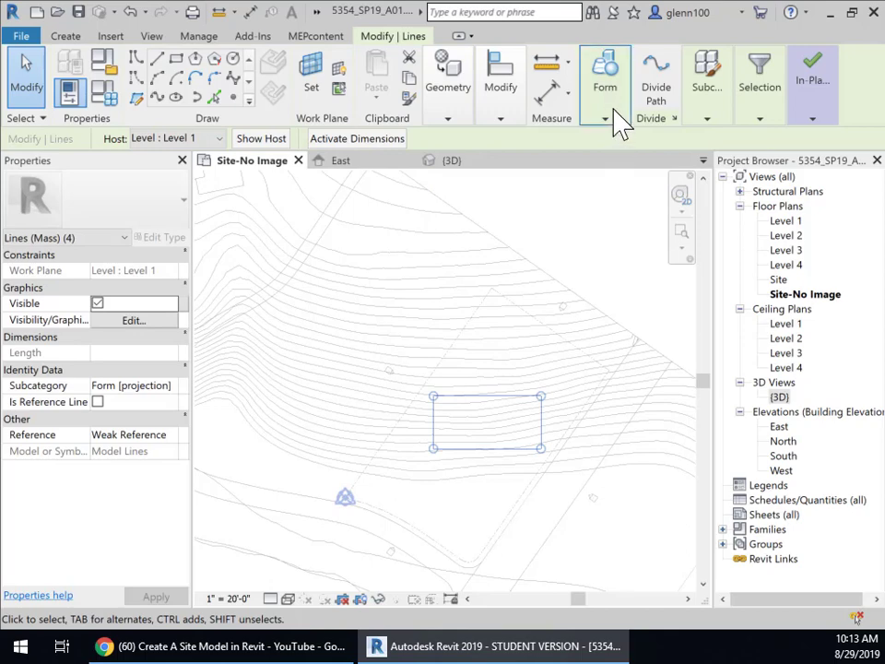
{"action": "left_click", "coordinate": [579, 396]}
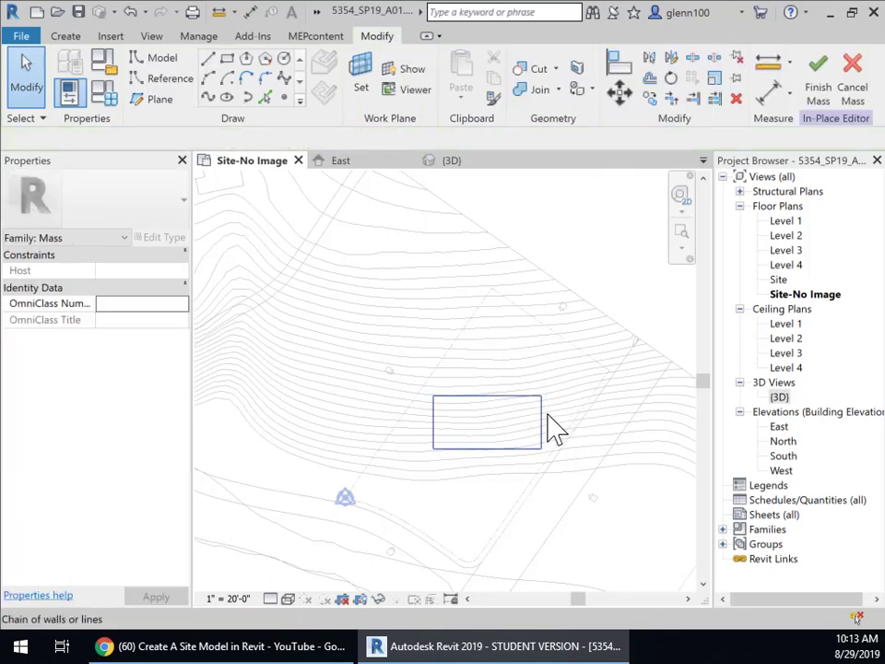
{"action": "left_click", "coordinate": [542, 417]}
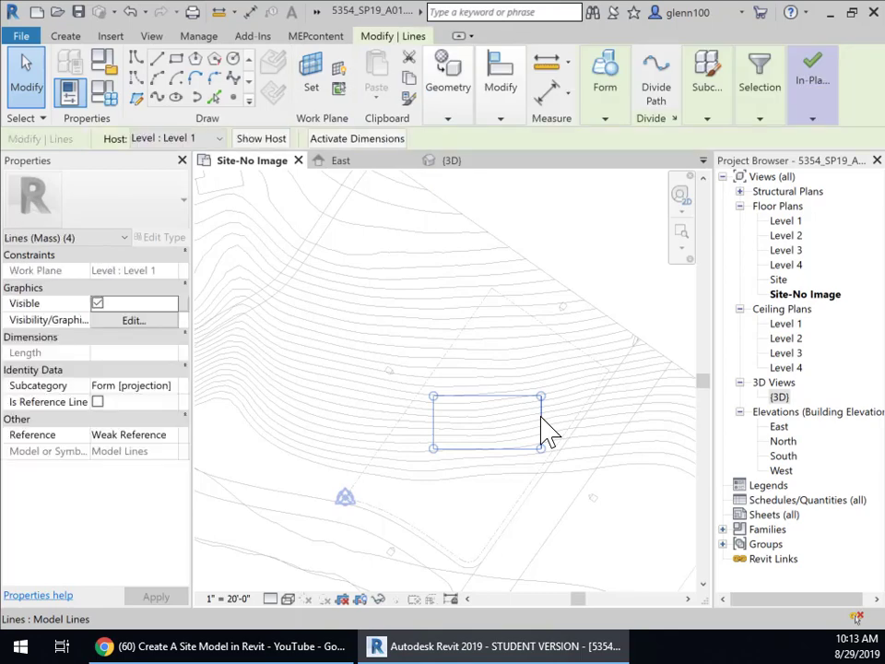
{"action": "left_click", "coordinate": [542, 420]}
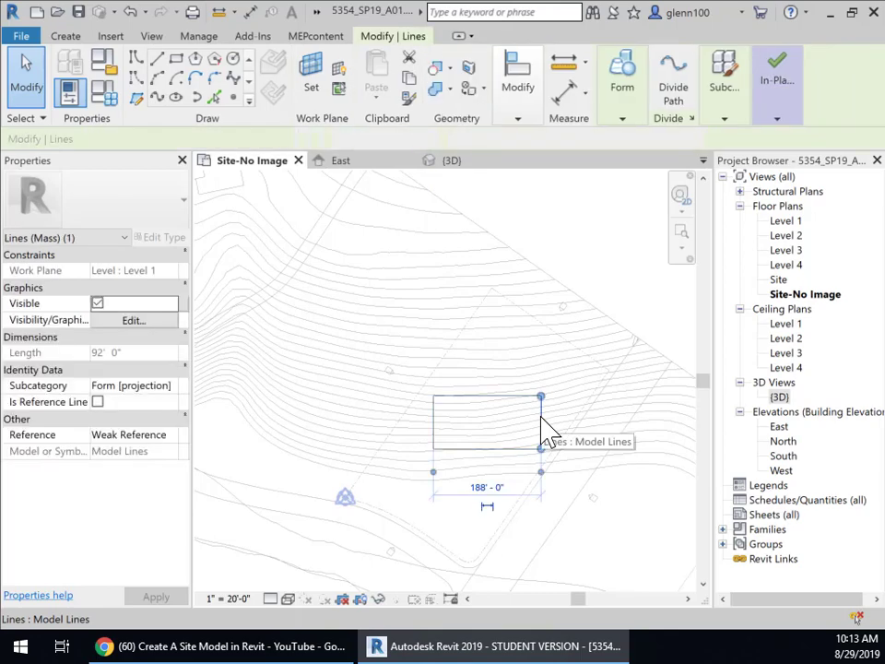
{"action": "left_click", "coordinate": [504, 485]}
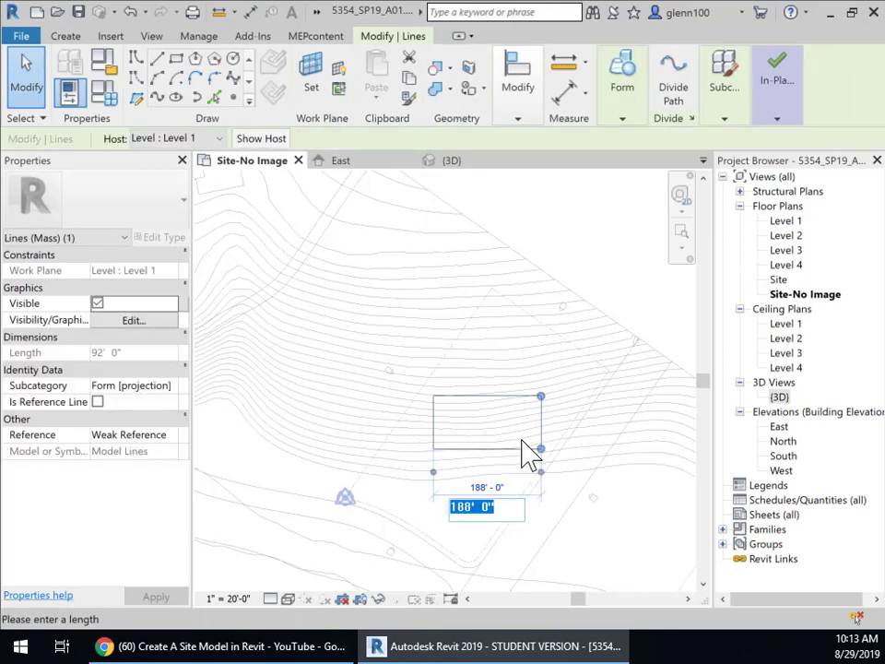
{"action": "type", "text": "200"}
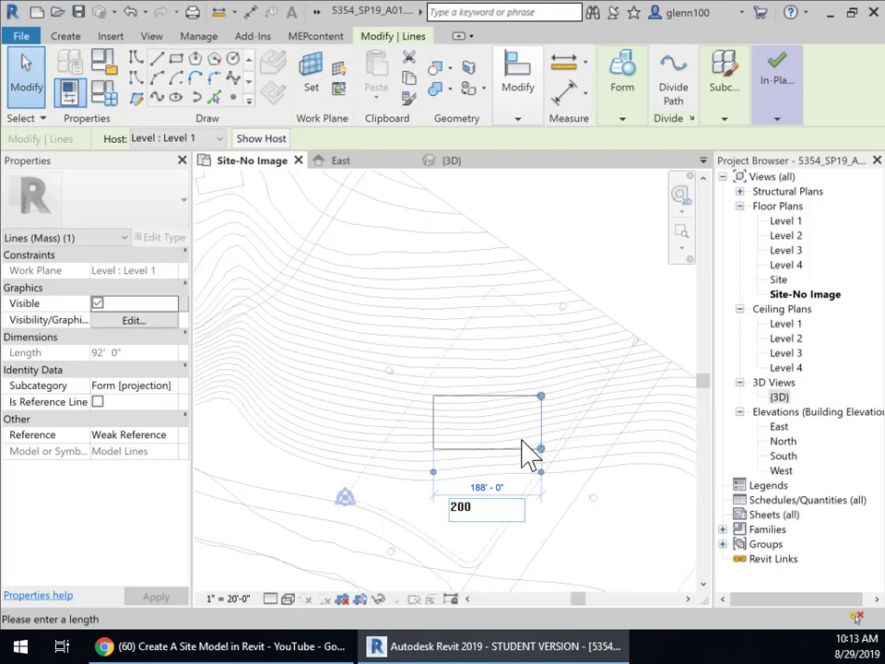
{"action": "key", "text": "Return"}
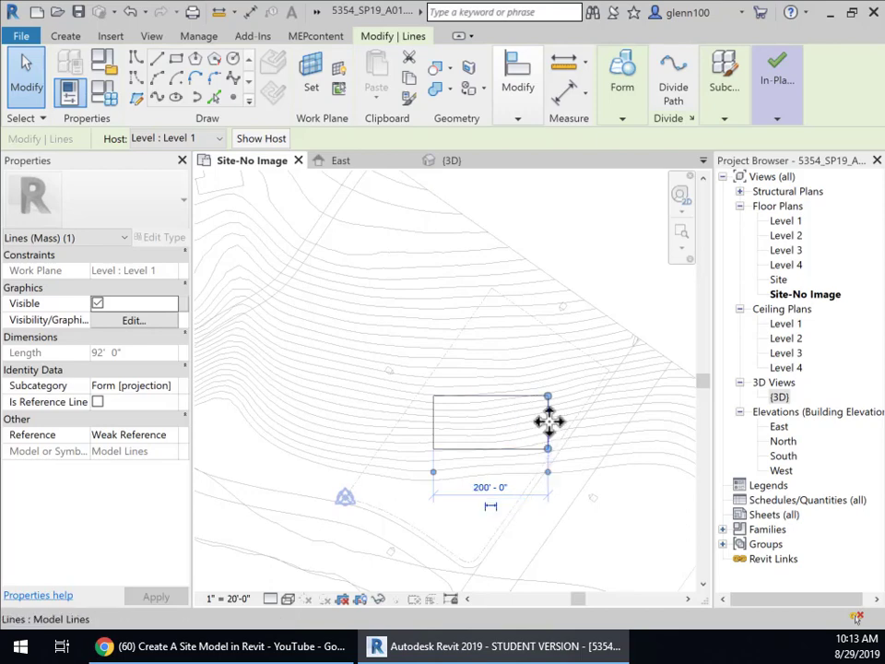
- Set the rectangle's depth to 150' by adjusting its upper edge
{"action": "left_click", "coordinate": [520, 396]}
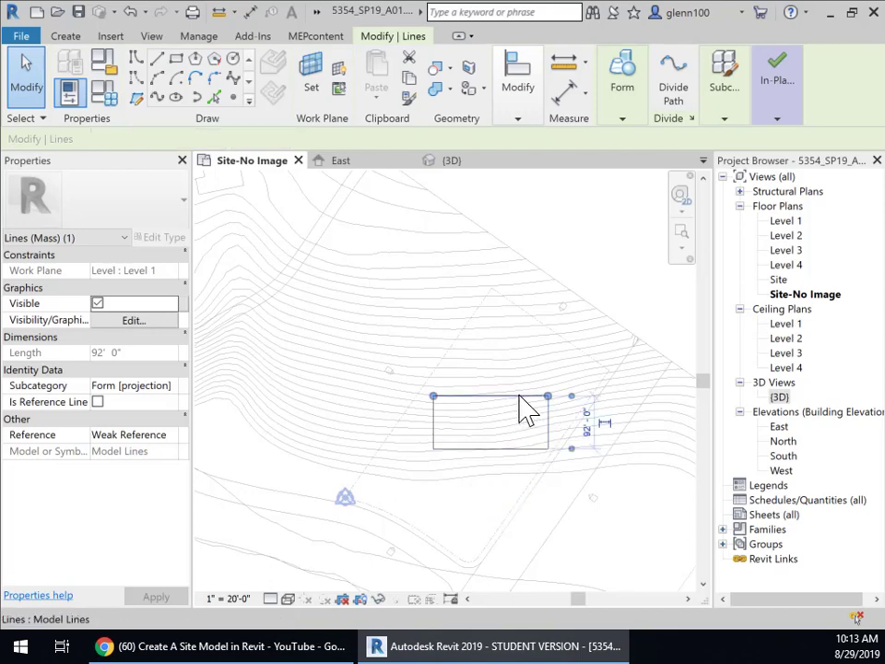
{"action": "left_click", "coordinate": [588, 426]}
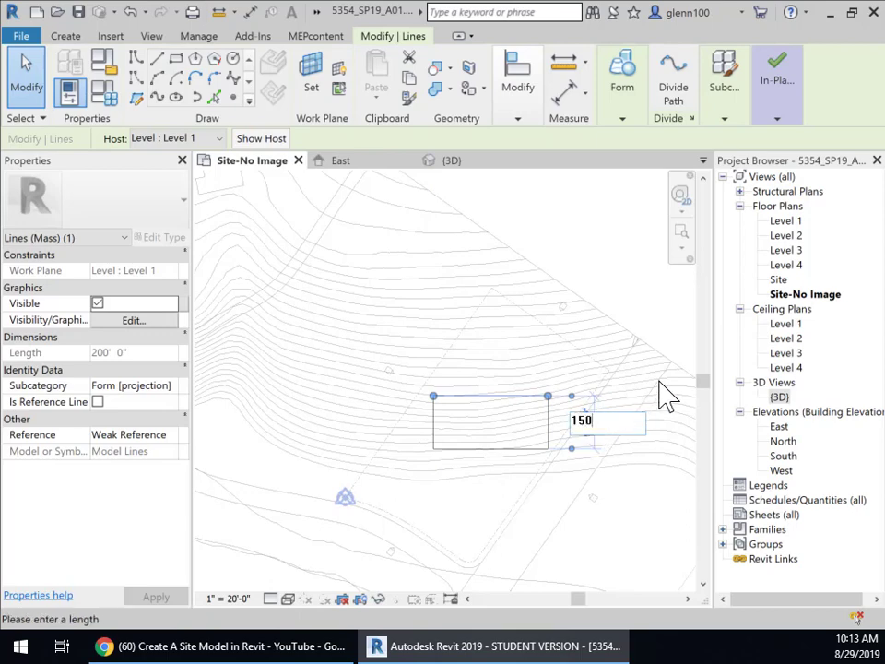
{"action": "type", "text": "150"}
{"action": "key", "text": "Return"}
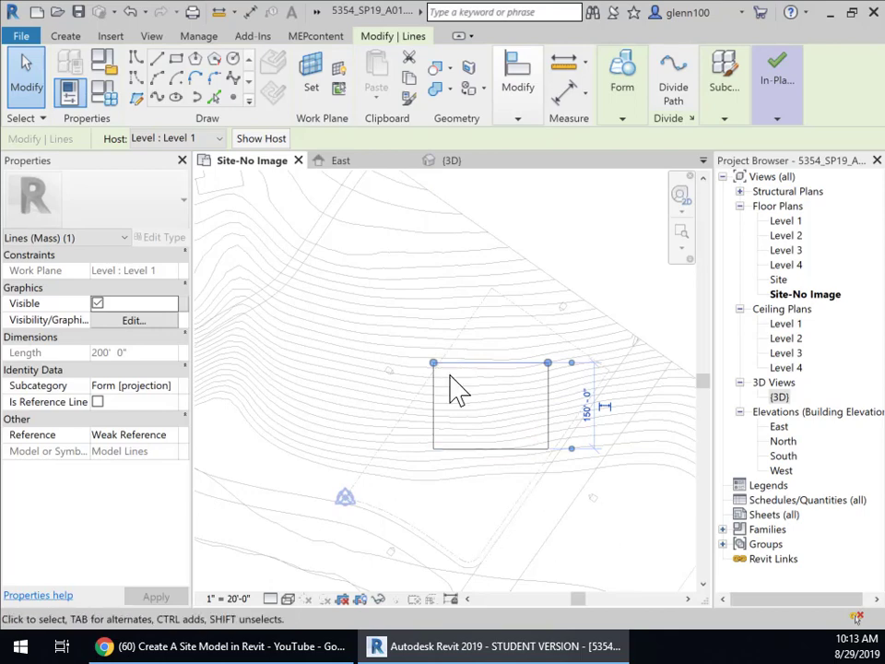
- Try to finish the mass from the bare rectangle outline without creating a form, and undo it
{"action": "scroll", "coordinate": [450, 376], "scroll_direction": "up", "scroll_amount": 3}
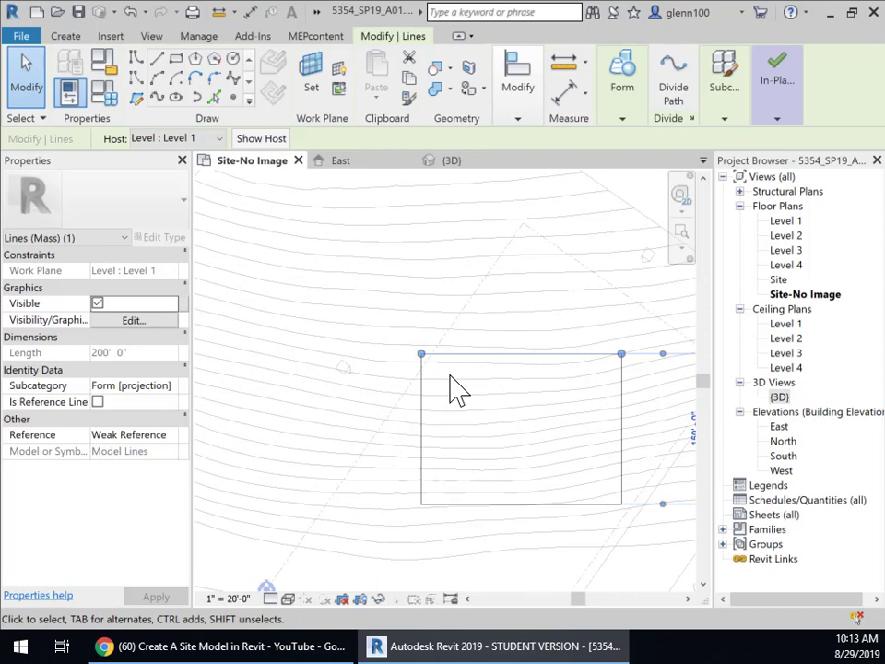
{"action": "left_click", "coordinate": [479, 374]}
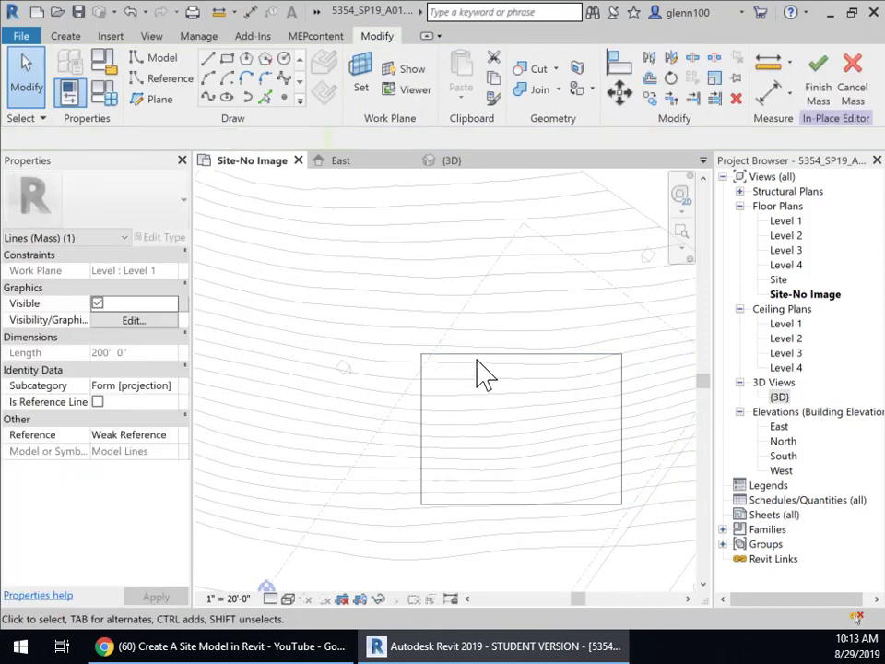
{"action": "key", "text": "Tab"}
{"action": "left_click", "coordinate": [479, 373]}
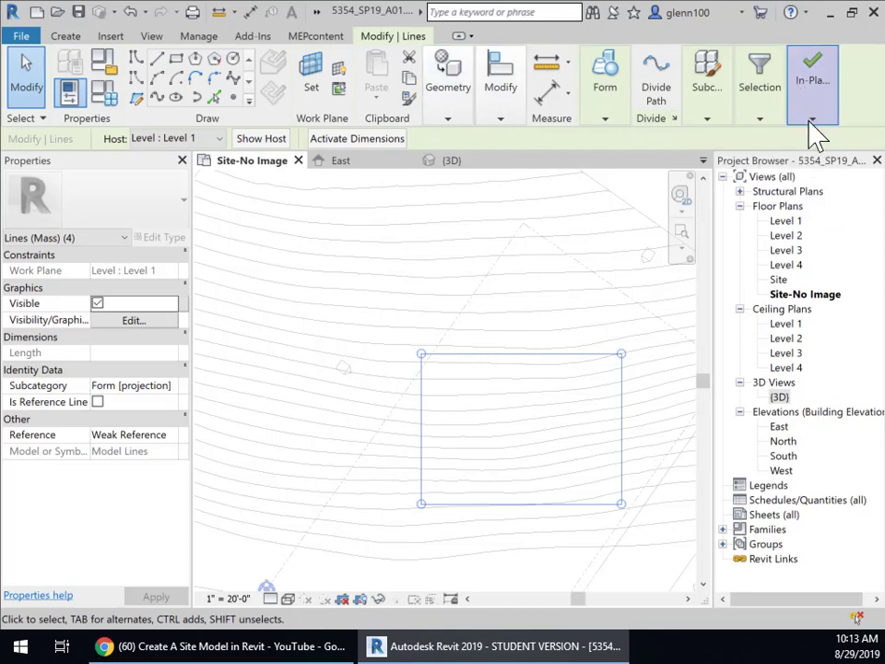
{"action": "mouse_move", "coordinate": [812, 122]}
{"action": "left_click", "coordinate": [779, 174]}
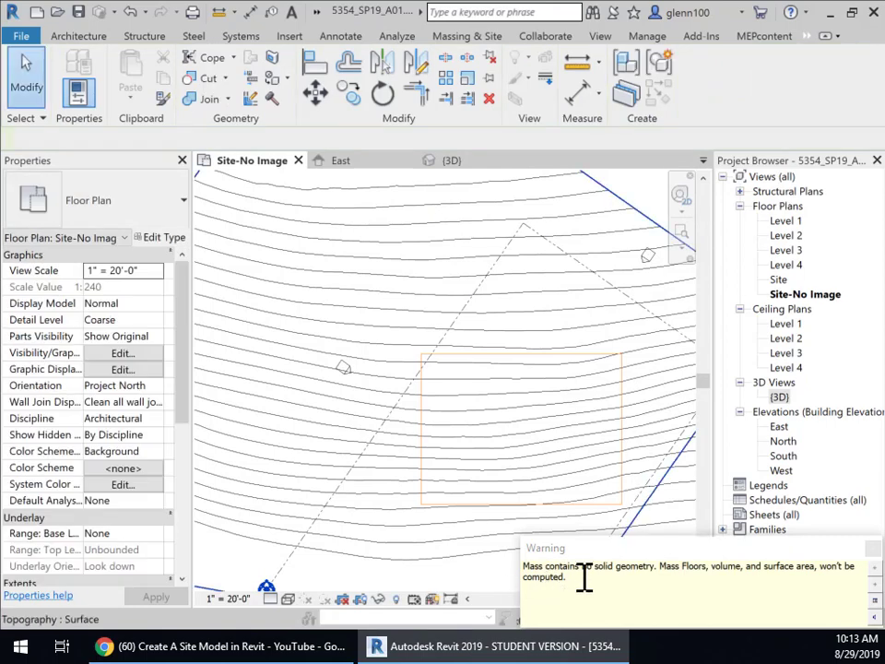
{"action": "left_click", "coordinate": [872, 551]}
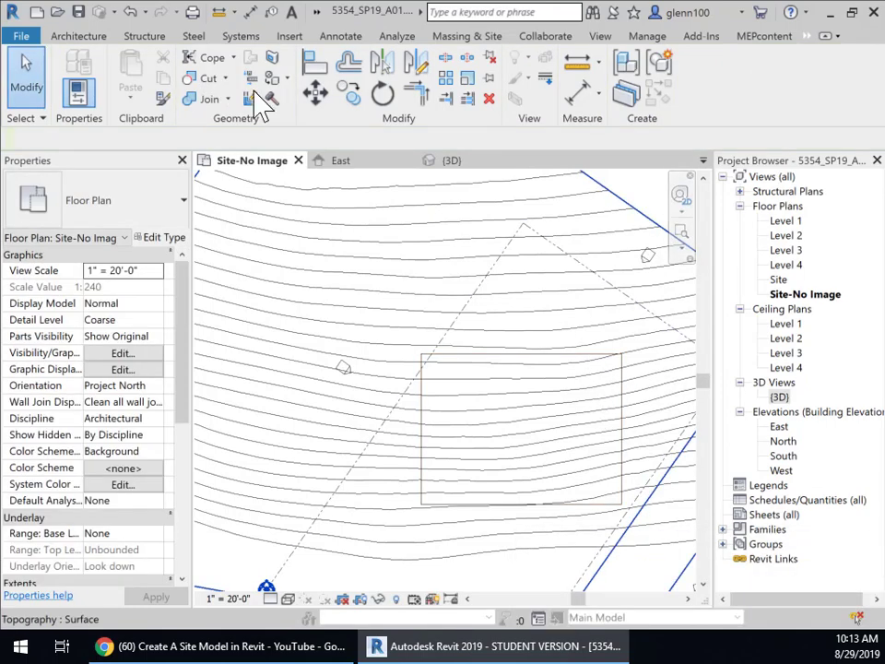
{"action": "left_click", "coordinate": [132, 13]}
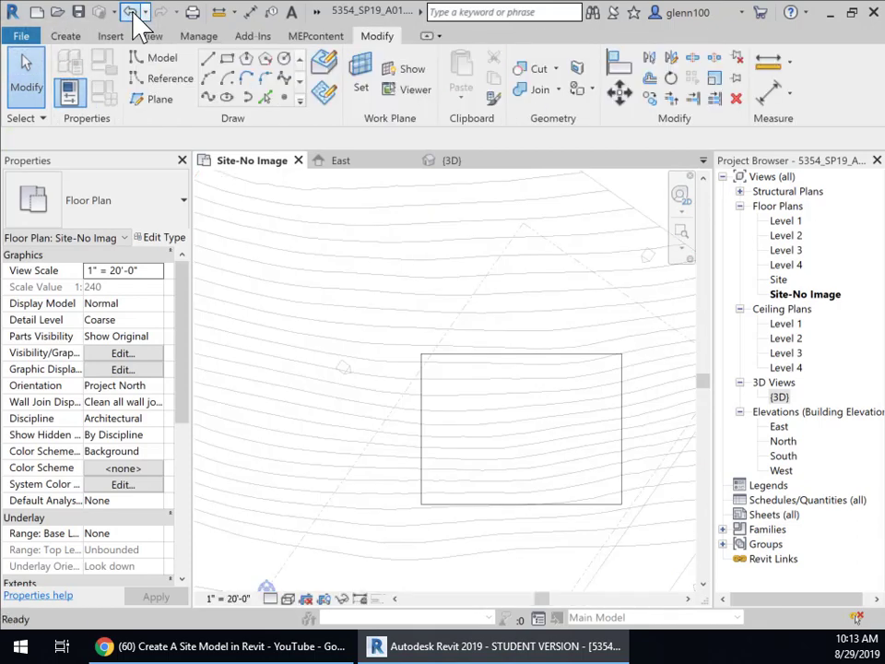
- Create a solid form from the rectangle's four lines and finish the in-place mass
{"action": "left_click", "coordinate": [560, 364]}
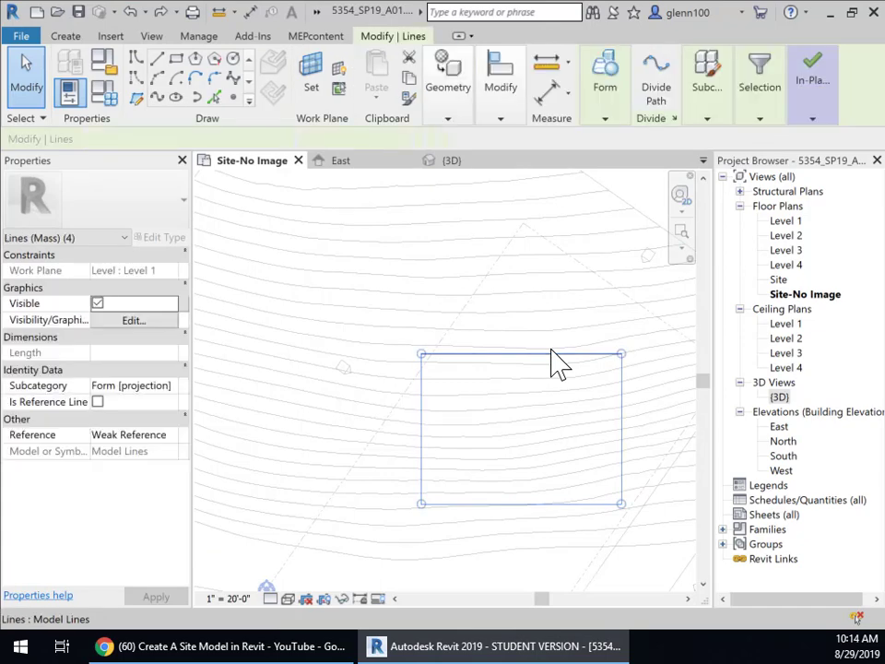
{"action": "left_click", "coordinate": [607, 118]}
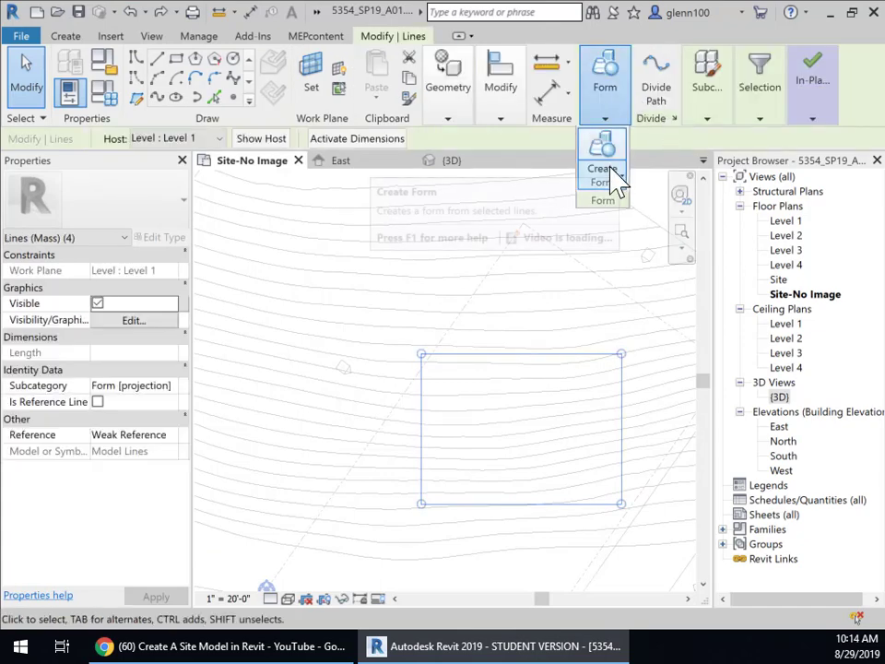
{"action": "left_click", "coordinate": [617, 174]}
{"action": "left_click", "coordinate": [605, 208]}
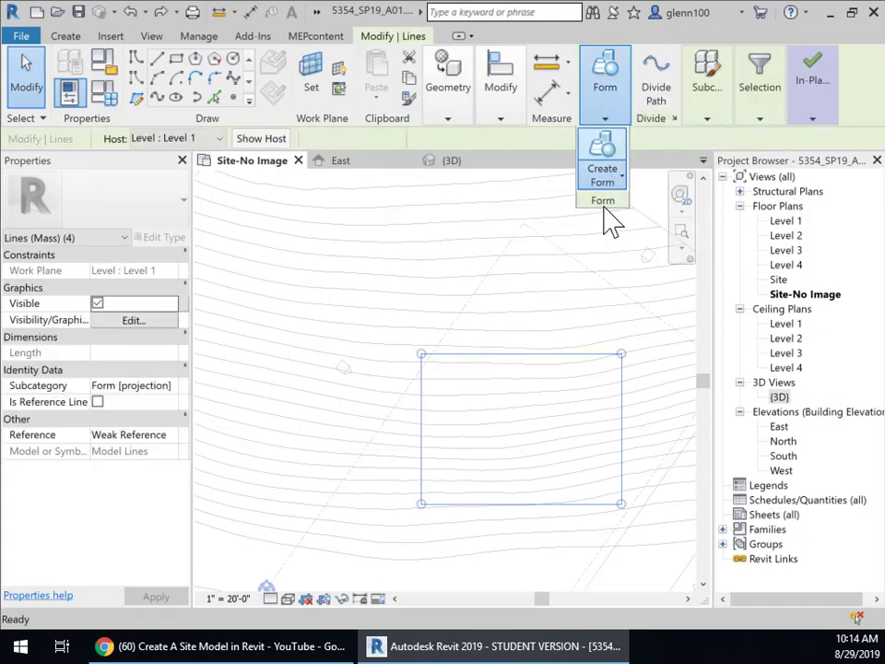
{"action": "left_click", "coordinate": [817, 120]}
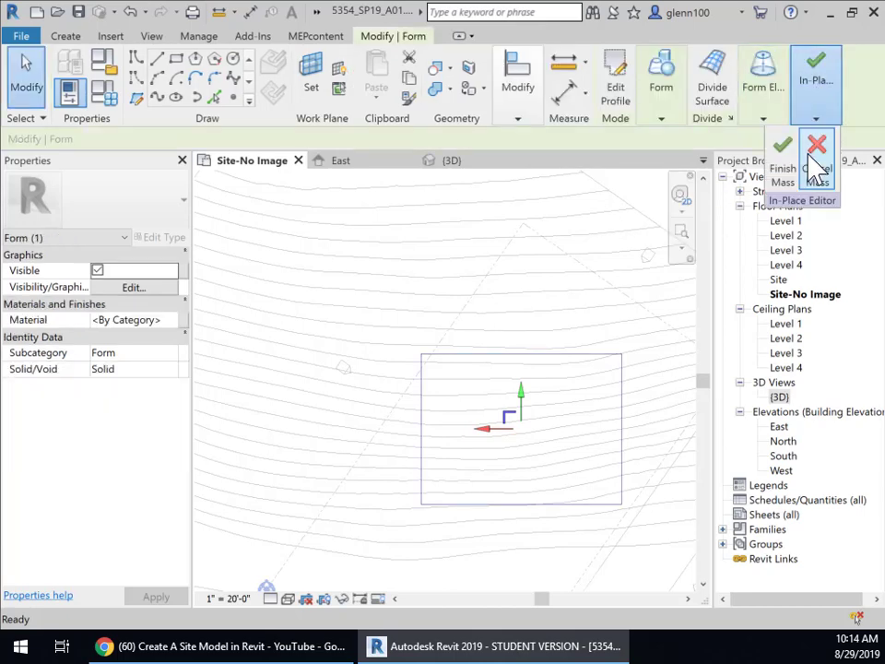
{"action": "left_click", "coordinate": [783, 172]}
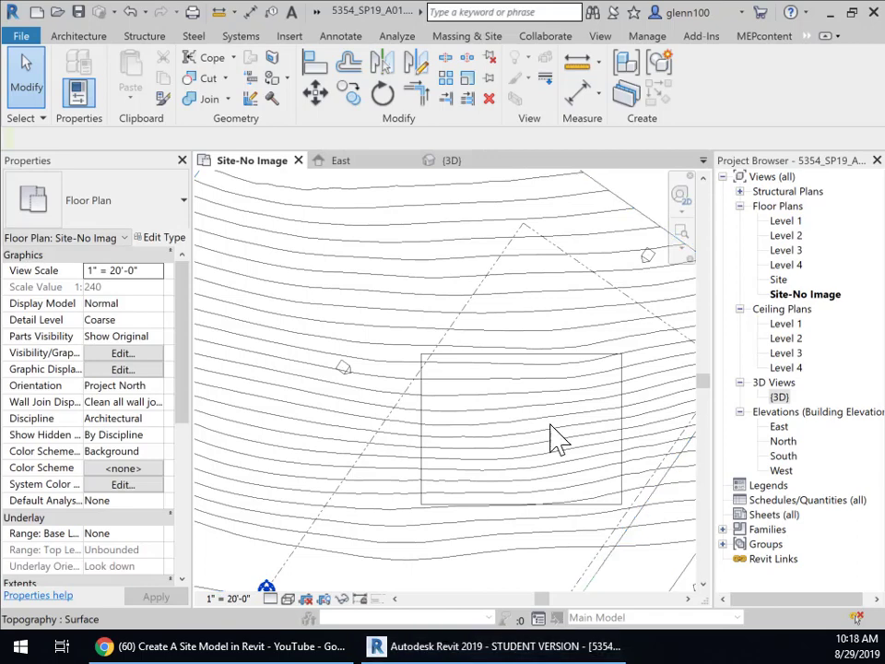
- Move the mass slightly by its northwest corner so that the corner meets the dash-dot site boundary line
{"action": "left_click", "coordinate": [557, 368]}
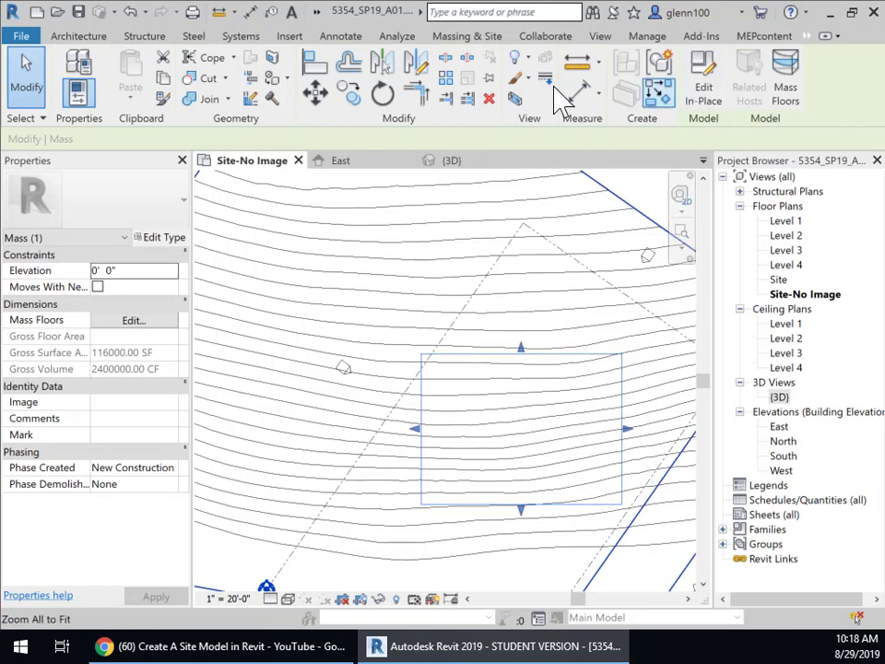
{"action": "left_click", "coordinate": [314, 92]}
{"action": "left_click", "coordinate": [422, 354]}
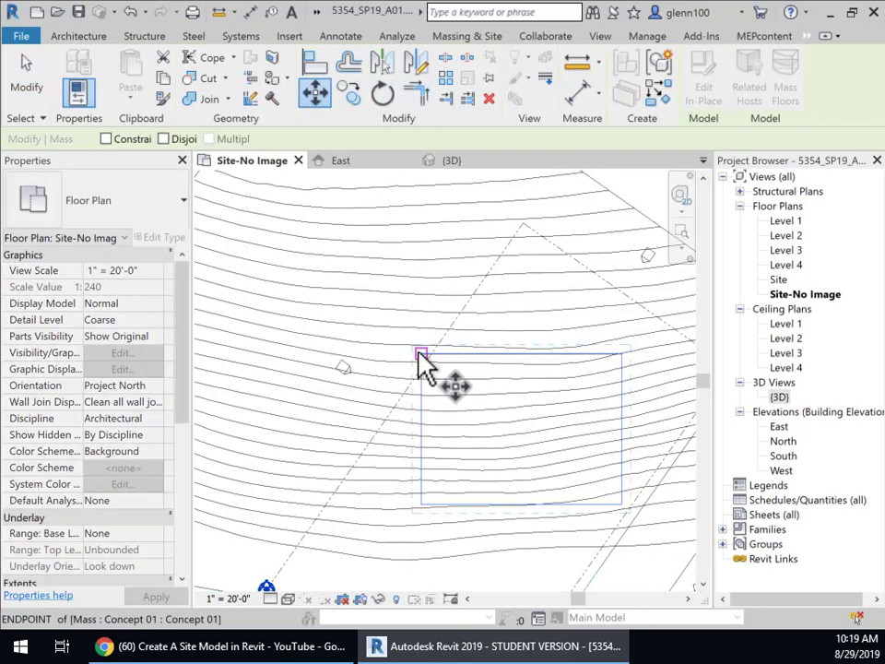
{"action": "left_click", "coordinate": [428, 358]}
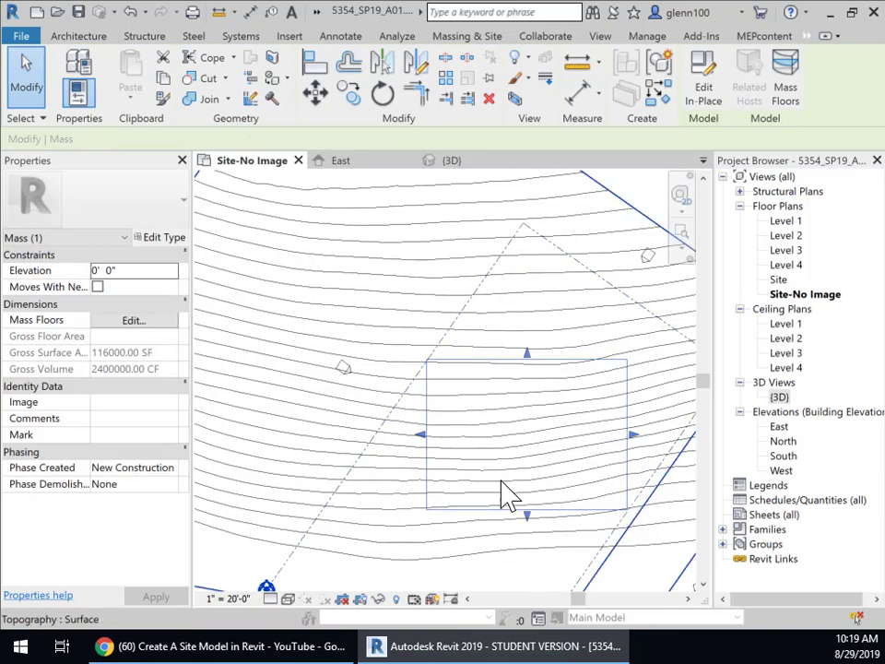
{"action": "middle_click_drag", "start_coordinate": [454, 559], "coordinate": [396, 443]}
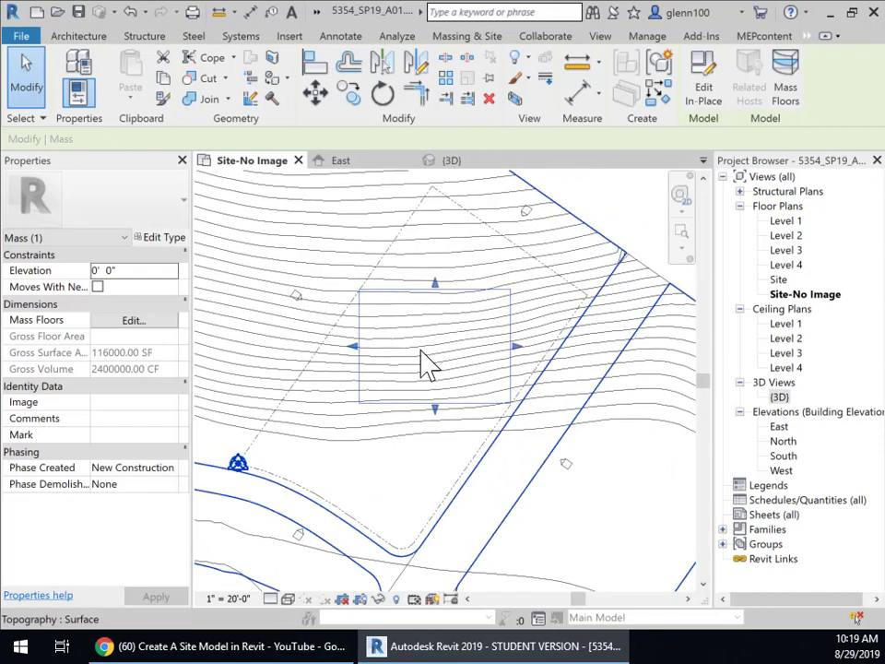
{"action": "left_click", "coordinate": [330, 267]}
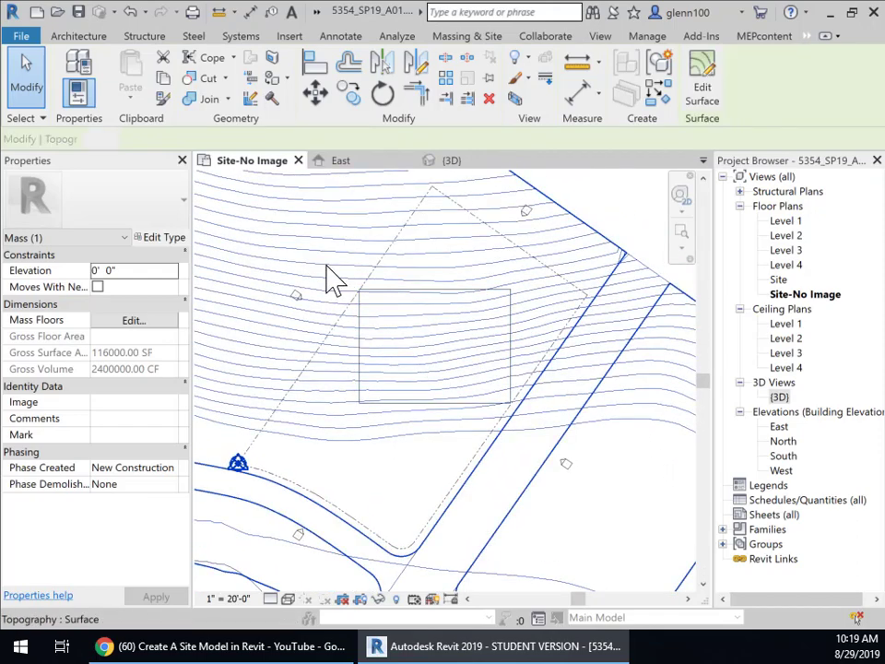
- In the South elevation, stretch the mass upward past the crop boundary and raise the crop region's top edge well above it
{"action": "double_click", "coordinate": [784, 457]}
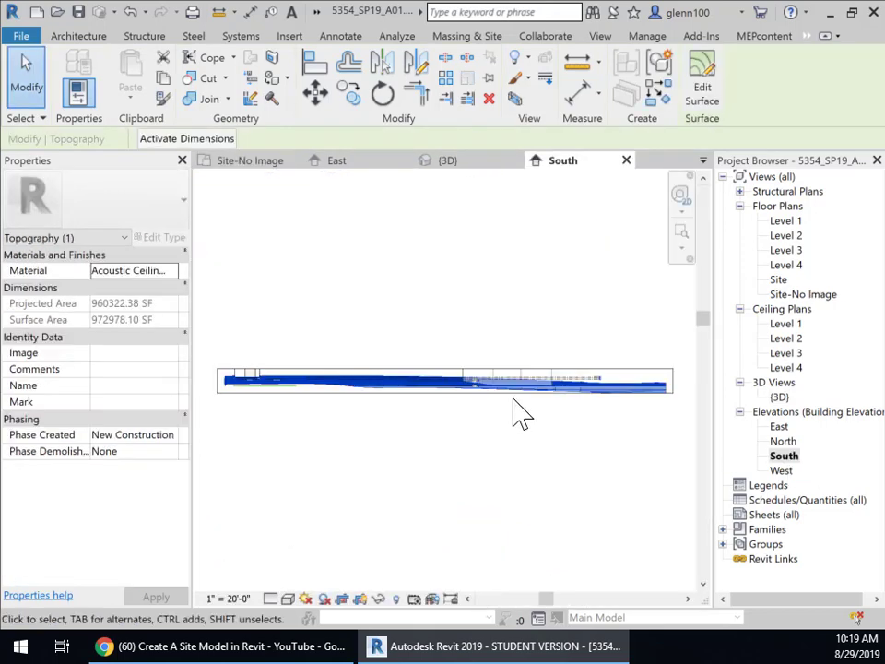
{"action": "scroll", "coordinate": [521, 415], "scroll_direction": "up", "scroll_amount": 5}
{"action": "left_click", "coordinate": [548, 485]}
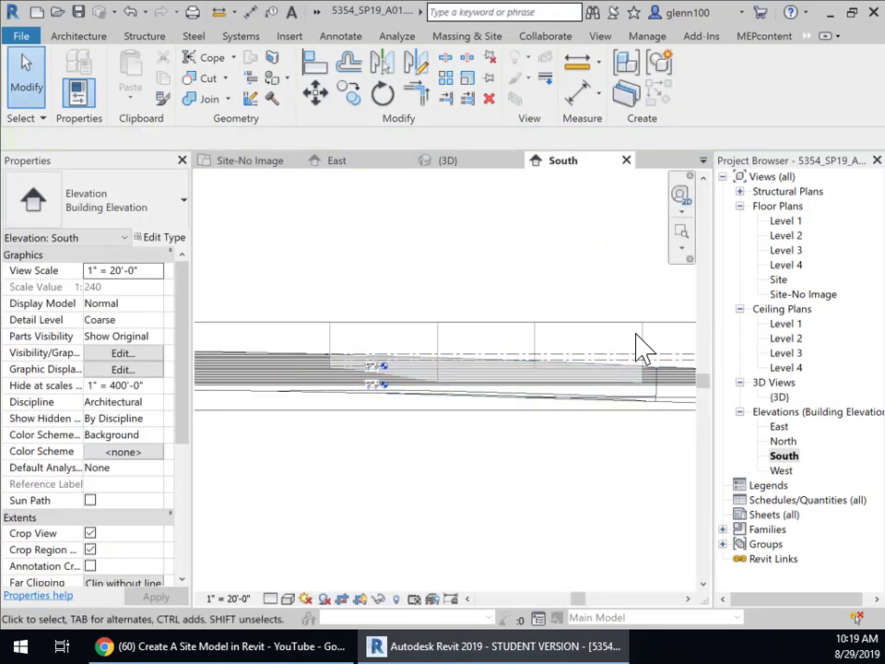
{"action": "left_click", "coordinate": [644, 351]}
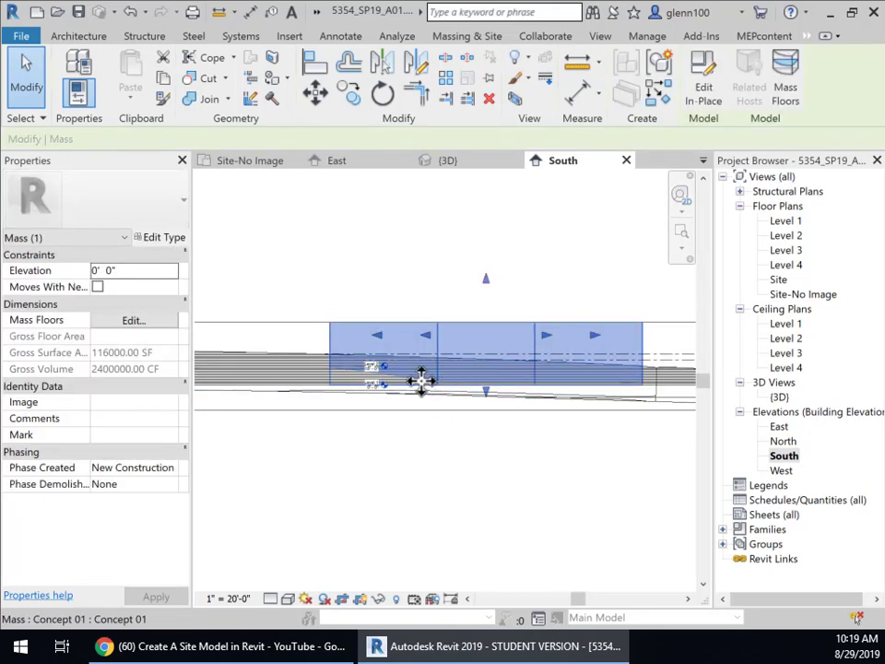
{"action": "scroll", "coordinate": [508, 444], "scroll_direction": "down", "scroll_amount": 3}
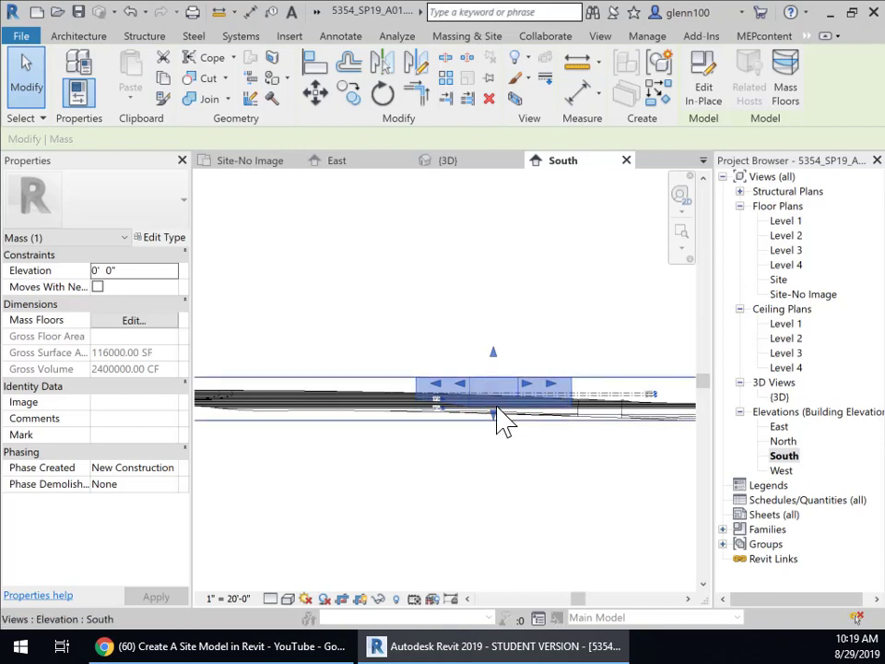
{"action": "middle_click_drag", "start_coordinate": [548, 467], "coordinate": [562, 442]}
{"action": "scroll", "coordinate": [562, 442], "scroll_direction": "down", "scroll_amount": 2}
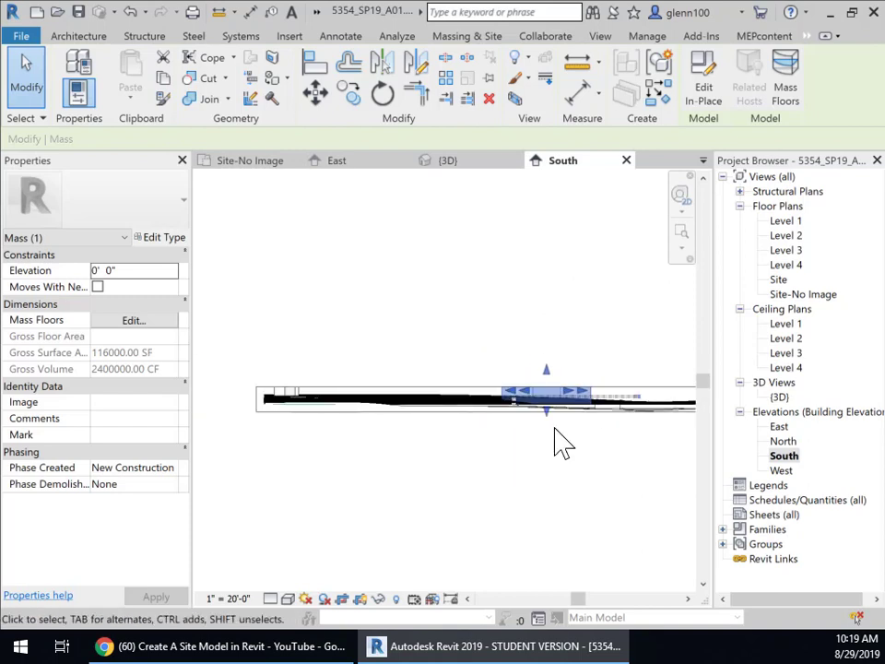
{"action": "mouse_move", "coordinate": [545, 369]}
{"action": "left_mouse_down"}
{"action": "mouse_move", "coordinate": [550, 296]}
{"action": "mouse_move", "coordinate": [555, 378]}
{"action": "left_mouse_up"}
{"action": "left_click", "coordinate": [533, 385]}
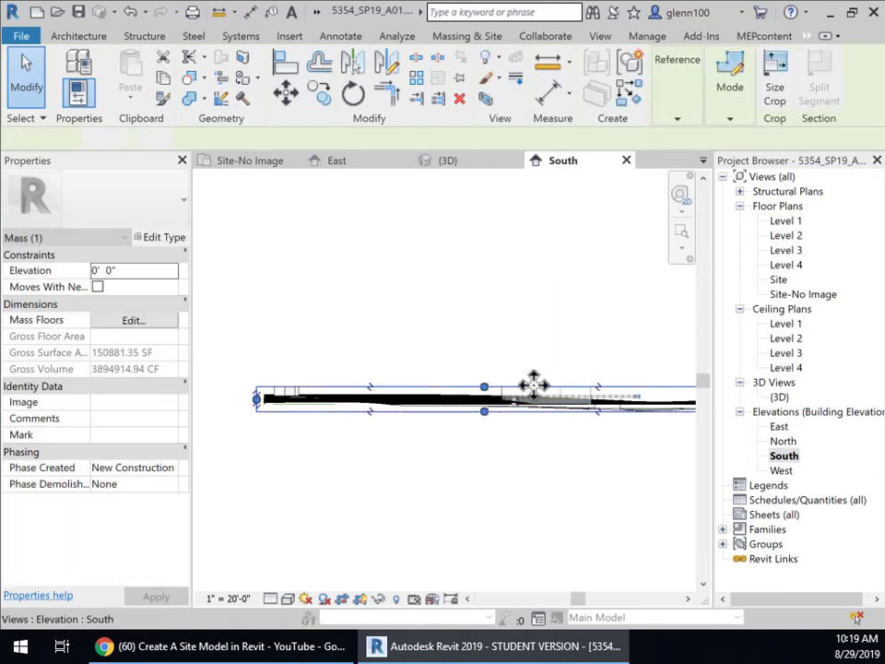
{"action": "left_click_drag", "start_coordinate": [489, 399], "coordinate": [472, 323]}
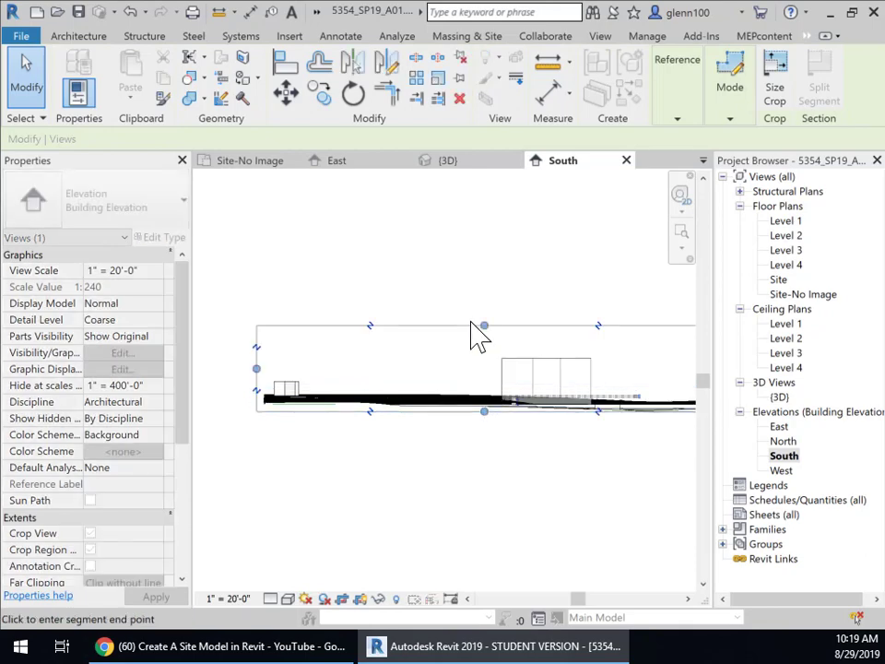
- Lower the top of the mass to align with the top of the neighboring building in the South elevation
{"action": "left_click", "coordinate": [551, 374]}
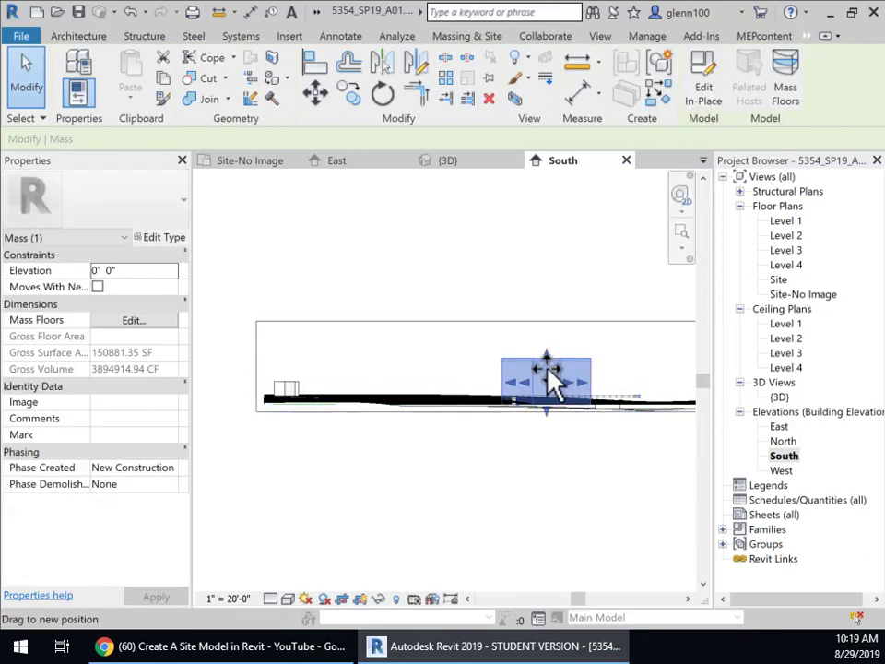
{"action": "left_click_drag", "start_coordinate": [550, 374], "coordinate": [556, 399]}
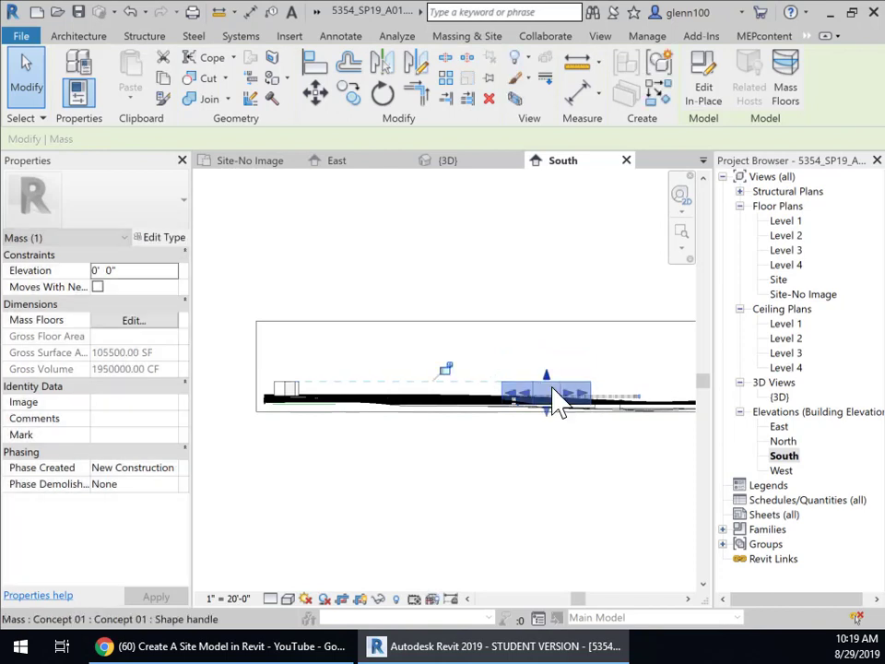
{"action": "scroll", "coordinate": [606, 452], "scroll_direction": "down", "scroll_amount": 1}
{"action": "middle_click_drag", "start_coordinate": [606, 452], "coordinate": [504, 470]}
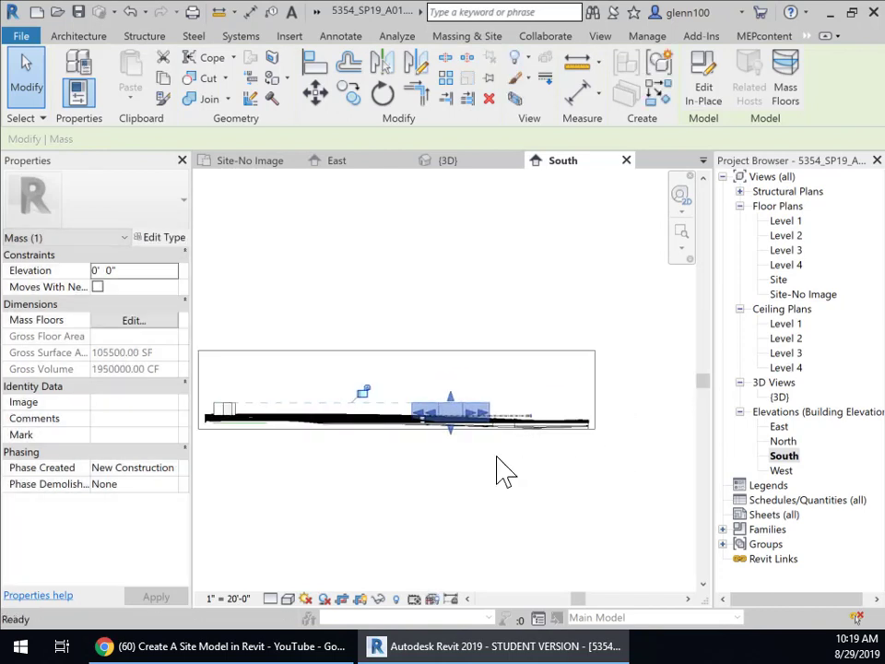
{"action": "scroll", "coordinate": [511, 452], "scroll_direction": "up", "scroll_amount": 3}
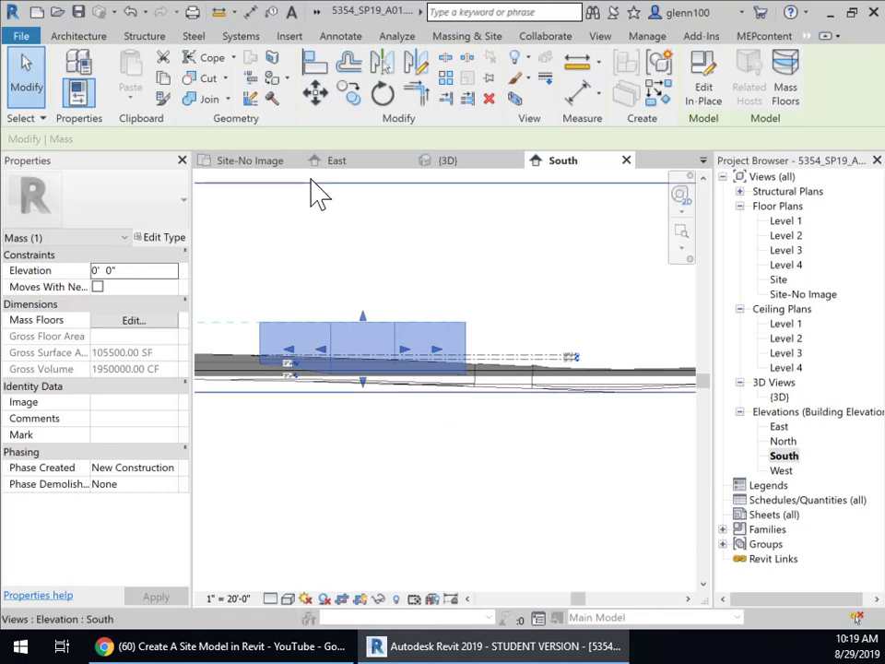
- In the 3D view, edit the mass in place, set its height to 25' from the top face, and finish the mass
{"action": "left_click", "coordinate": [249, 160]}
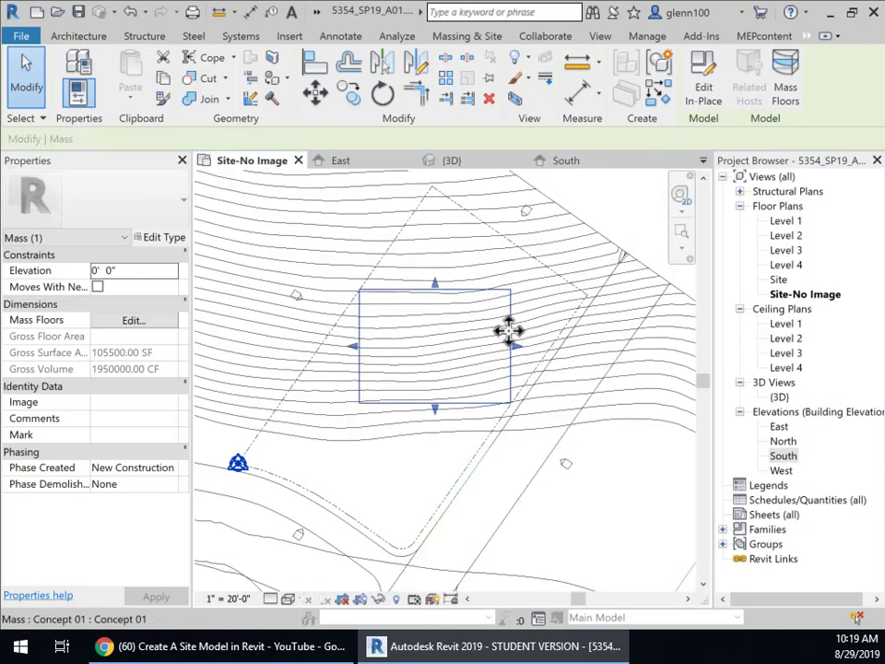
{"action": "left_click", "coordinate": [452, 164]}
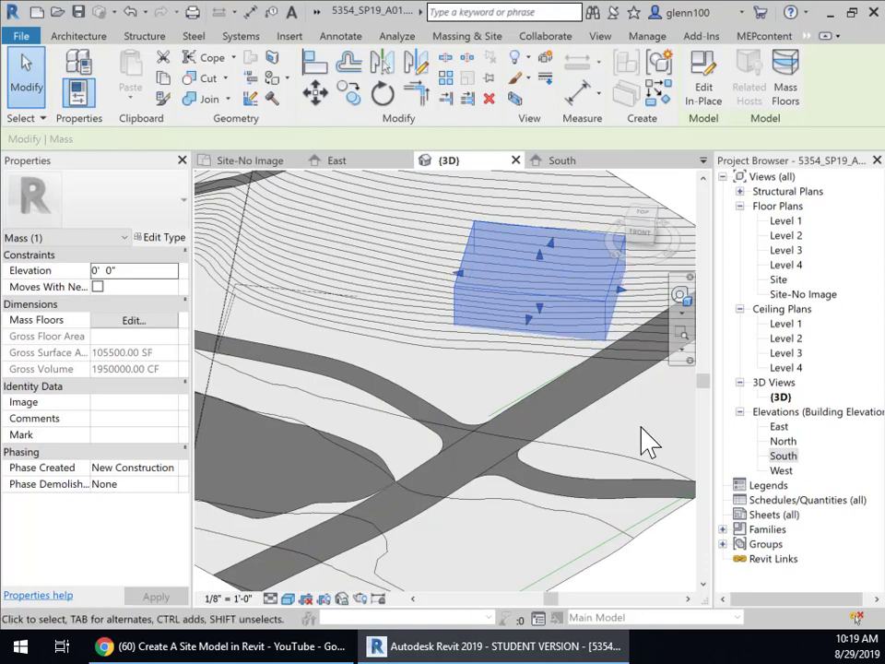
{"action": "key", "text": "Escape"}
{"action": "left_click", "coordinate": [601, 317]}
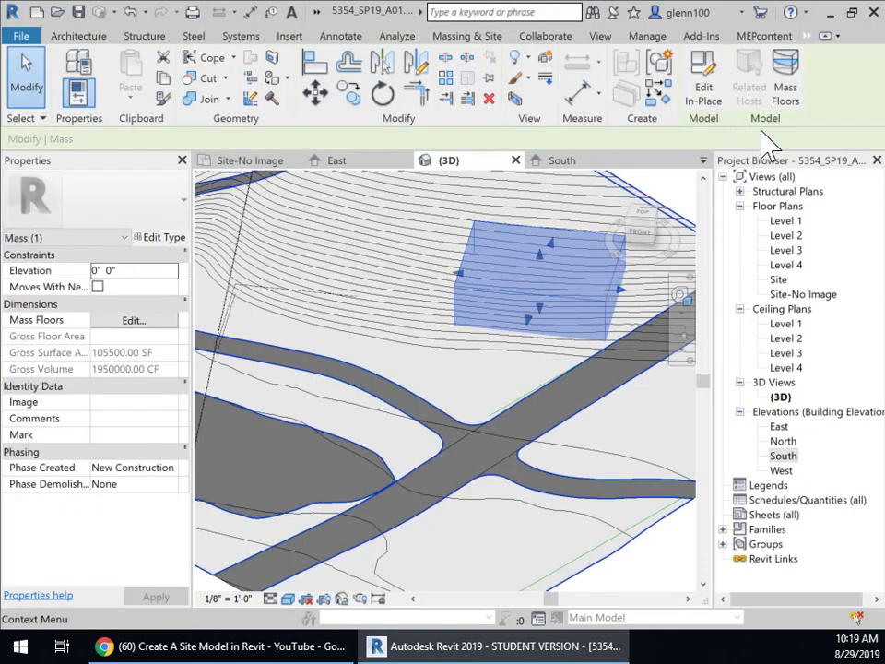
{"action": "left_click", "coordinate": [715, 111]}
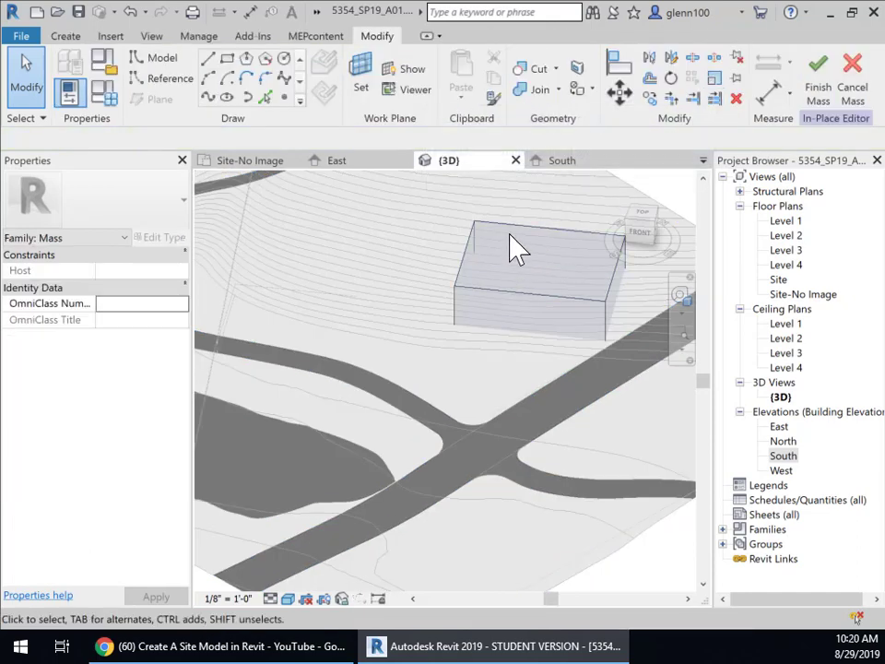
{"action": "left_click", "coordinate": [500, 243]}
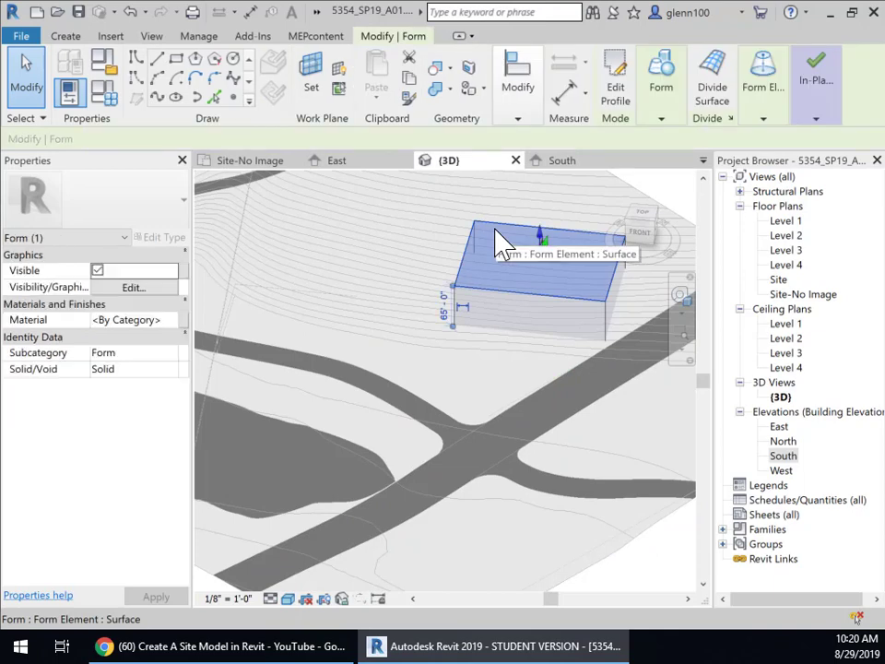
{"action": "left_click", "coordinate": [445, 314]}
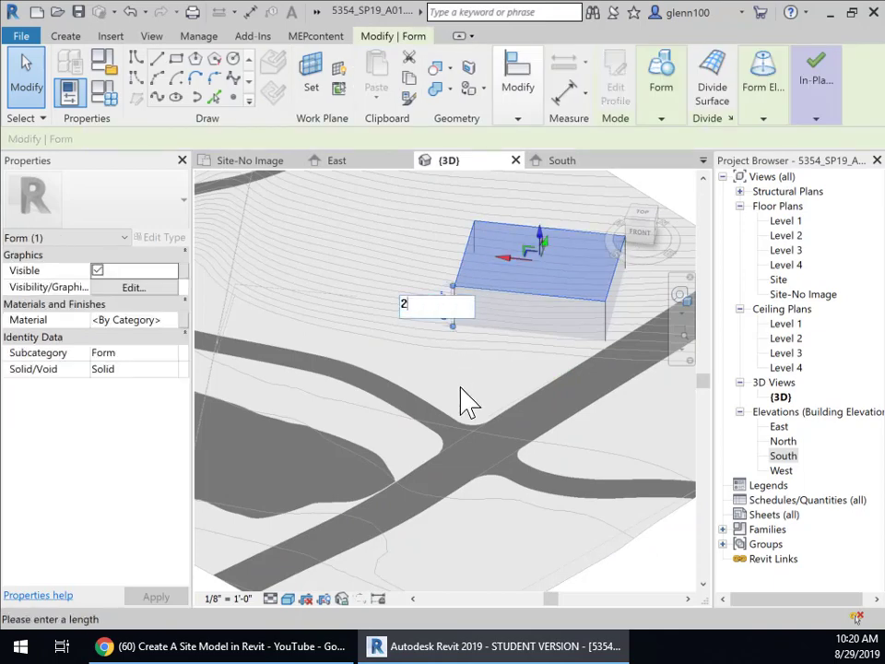
{"action": "key", "text": "Return"}
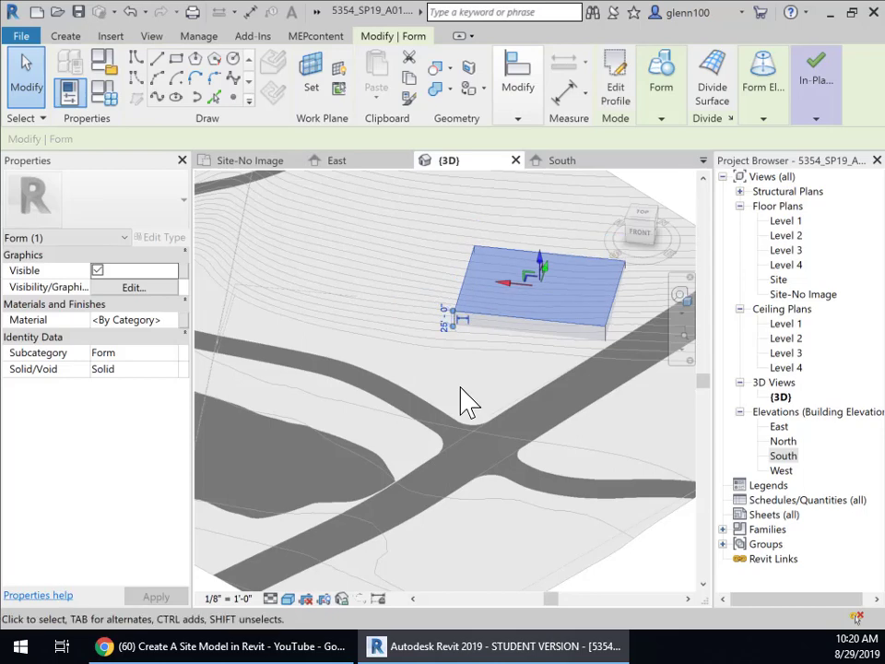
{"action": "left_click", "coordinate": [618, 447]}
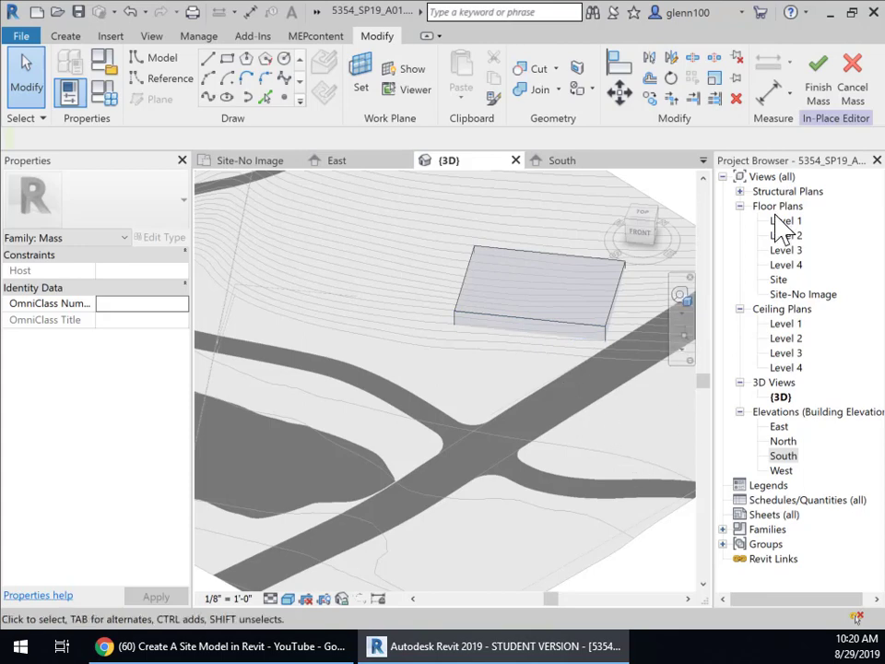
{"action": "left_click", "coordinate": [816, 76]}
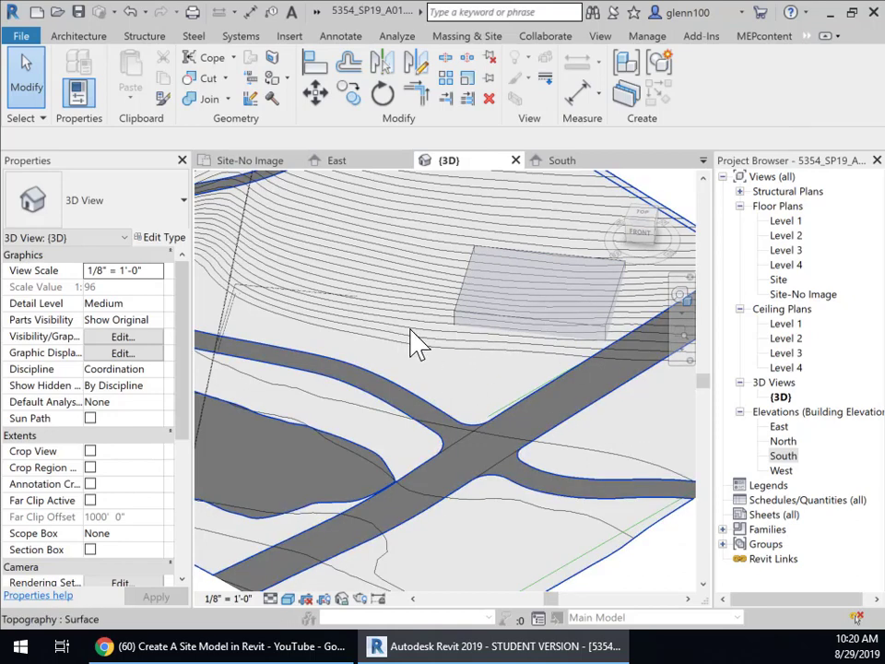
- Examine the mass in 3D against the surrounding buildings, roads and slope, and select it
{"action": "scroll", "coordinate": [414, 343], "scroll_direction": "down", "scroll_amount": 5}
{"action": "middle_click_drag", "start_coordinate": [421, 322], "coordinate": [289, 327], "text": "shift"}
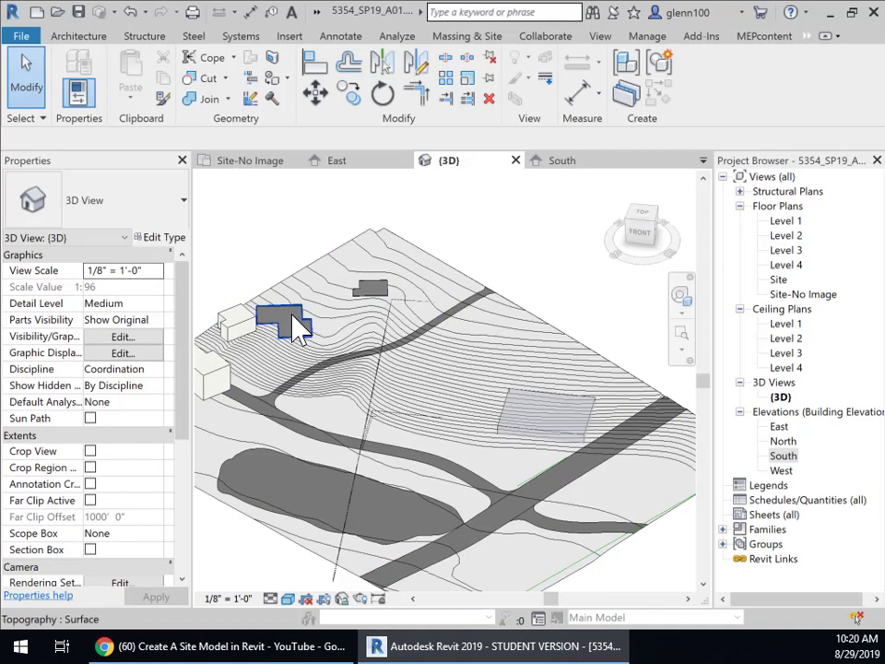
{"action": "middle_click_drag", "start_coordinate": [261, 381], "coordinate": [396, 359]}
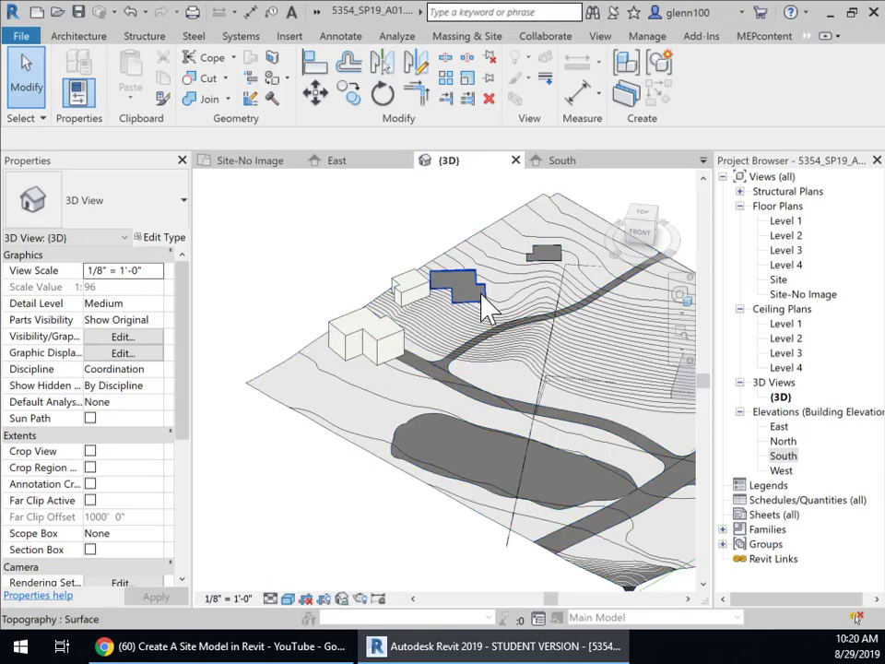
{"action": "middle_click_drag", "start_coordinate": [534, 394], "coordinate": [377, 369]}
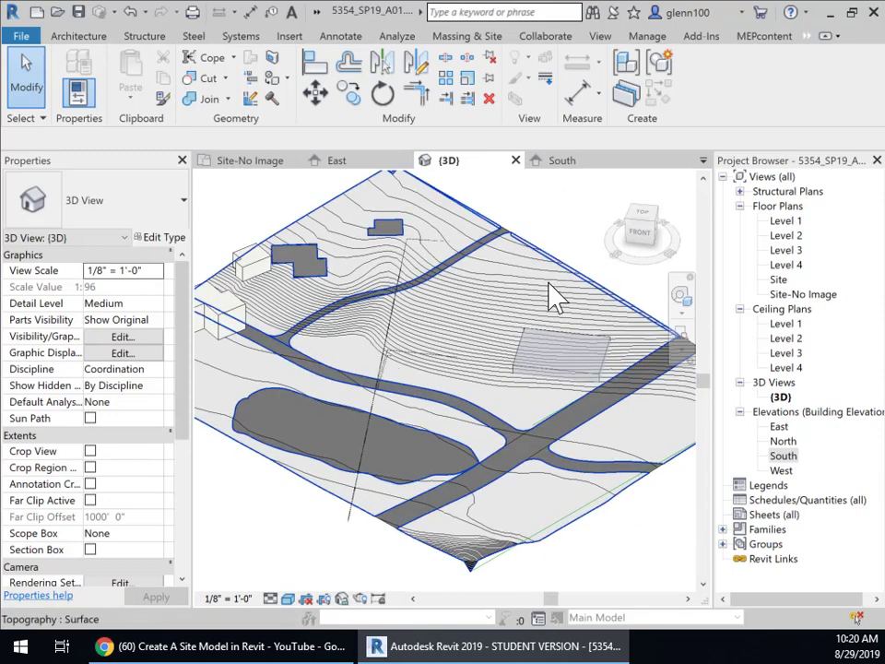
{"action": "scroll", "coordinate": [581, 403], "scroll_direction": "up", "scroll_amount": 2}
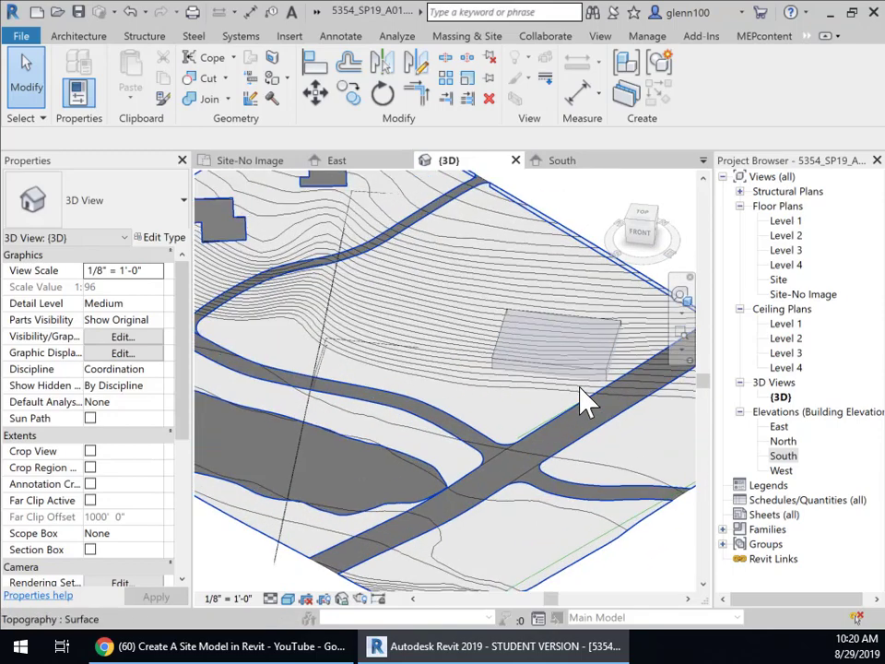
{"action": "scroll", "coordinate": [637, 401], "scroll_direction": "up", "scroll_amount": 2}
{"action": "middle_click_drag", "start_coordinate": [636, 401], "coordinate": [510, 395]}
{"action": "scroll", "coordinate": [510, 395], "scroll_direction": "down", "scroll_amount": 3}
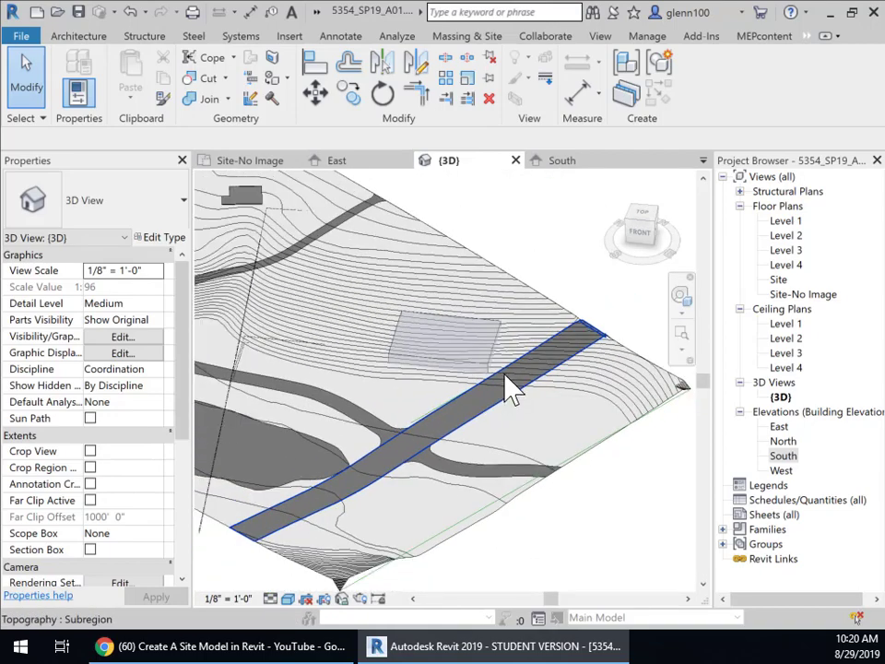
{"action": "scroll", "coordinate": [511, 392], "scroll_direction": "up", "scroll_amount": 2}
{"action": "left_click", "coordinate": [442, 373]}
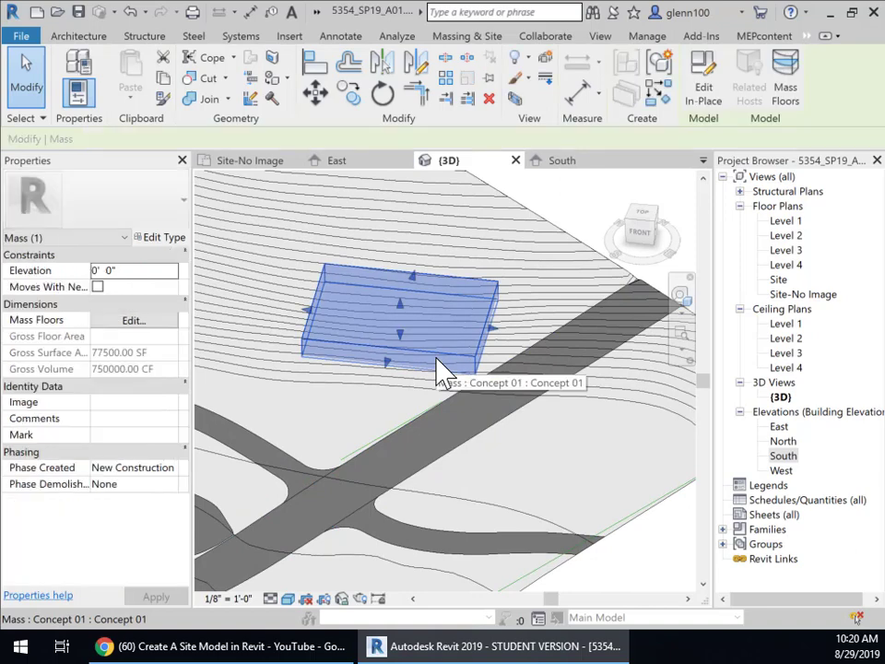
- Review the mass's position relative to the neighboring buildings and building pads in the Site-No Image plan
{"action": "left_click", "coordinate": [262, 162]}
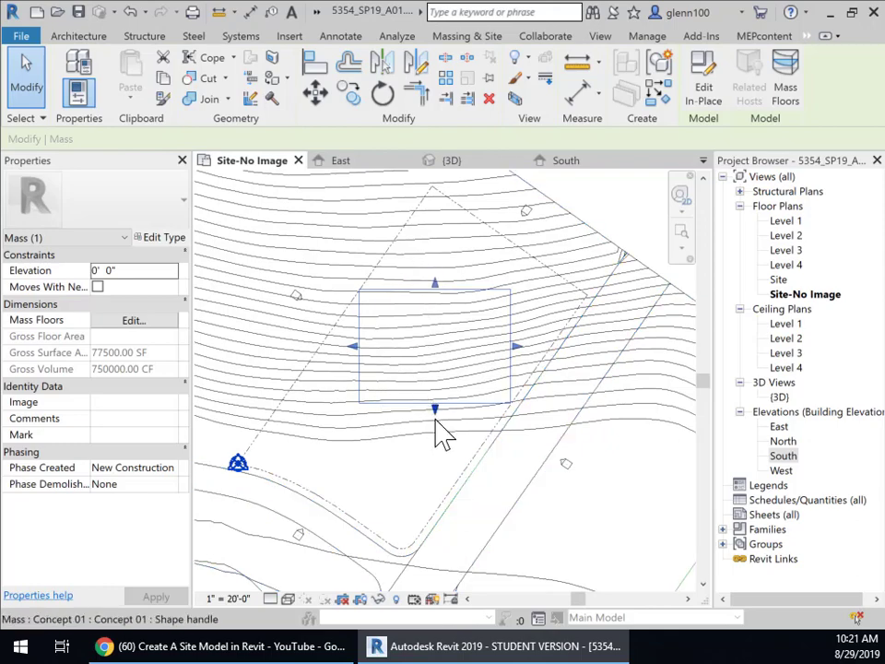
{"action": "scroll", "coordinate": [424, 416], "scroll_direction": "down", "scroll_amount": 4}
{"action": "middle_click_drag", "start_coordinate": [458, 444], "coordinate": [520, 427]}
{"action": "scroll", "coordinate": [492, 403], "scroll_direction": "down", "scroll_amount": 1}
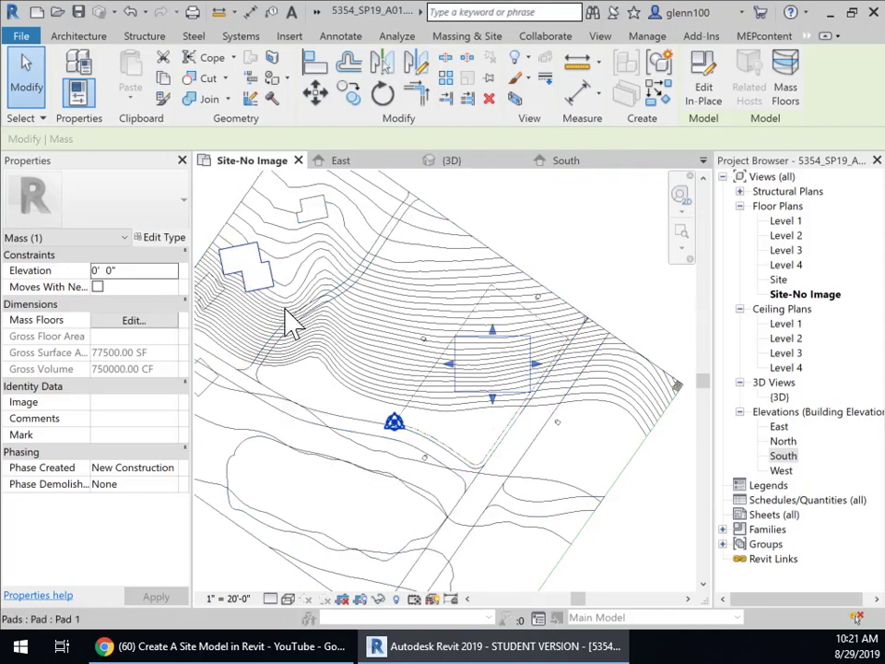
{"action": "middle_click_drag", "start_coordinate": [432, 349], "coordinate": [547, 327]}
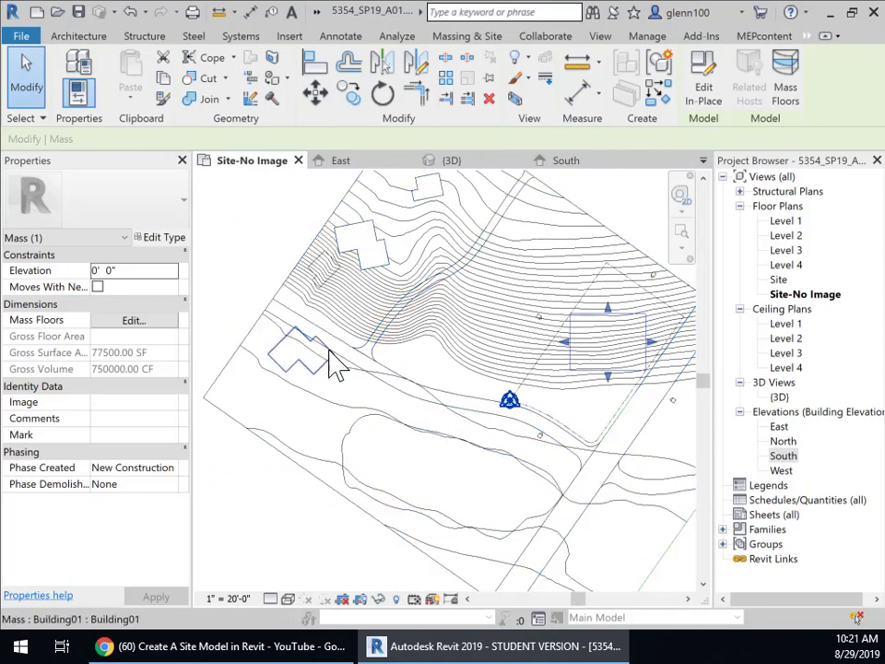
{"action": "middle_click_drag", "start_coordinate": [441, 332], "coordinate": [386, 378]}
{"action": "scroll", "coordinate": [445, 424], "scroll_direction": "up", "scroll_amount": 3}
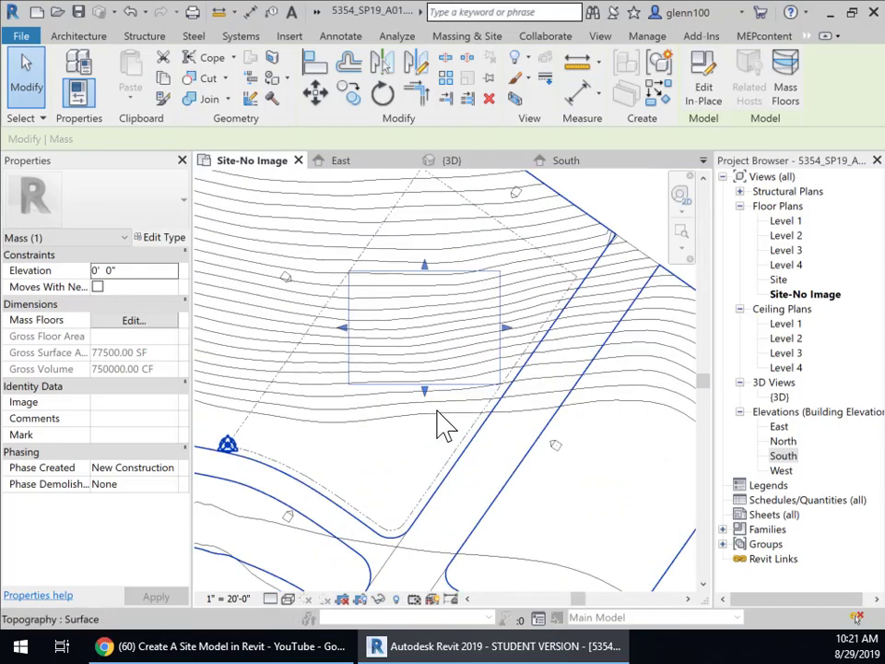
- Start a building pad in the Site-No Image plan and sketch a 200' by 150' rectangle over the mass footprint
{"action": "middle_click_drag", "start_coordinate": [444, 425], "coordinate": [463, 433]}
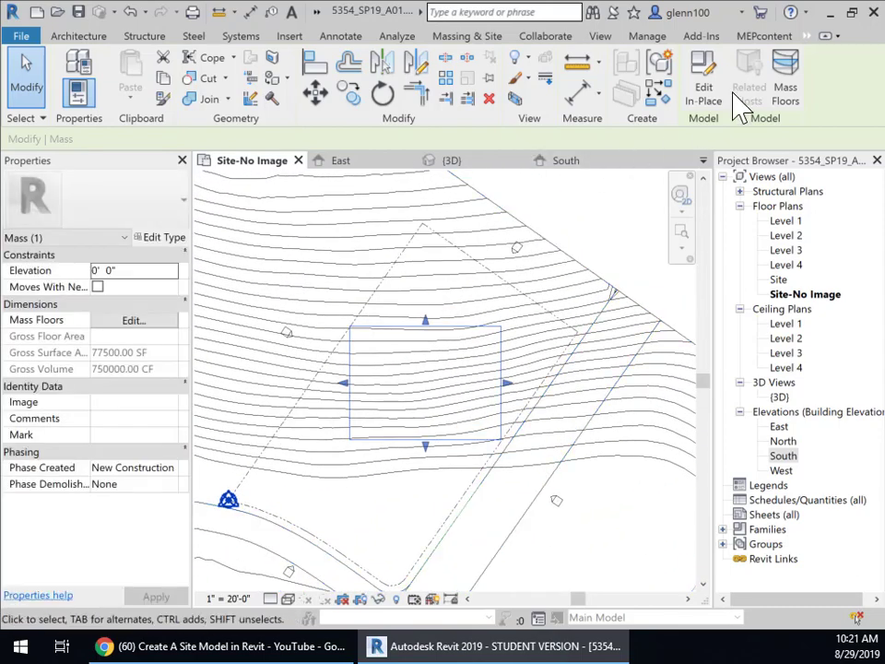
{"action": "left_click", "coordinate": [480, 37]}
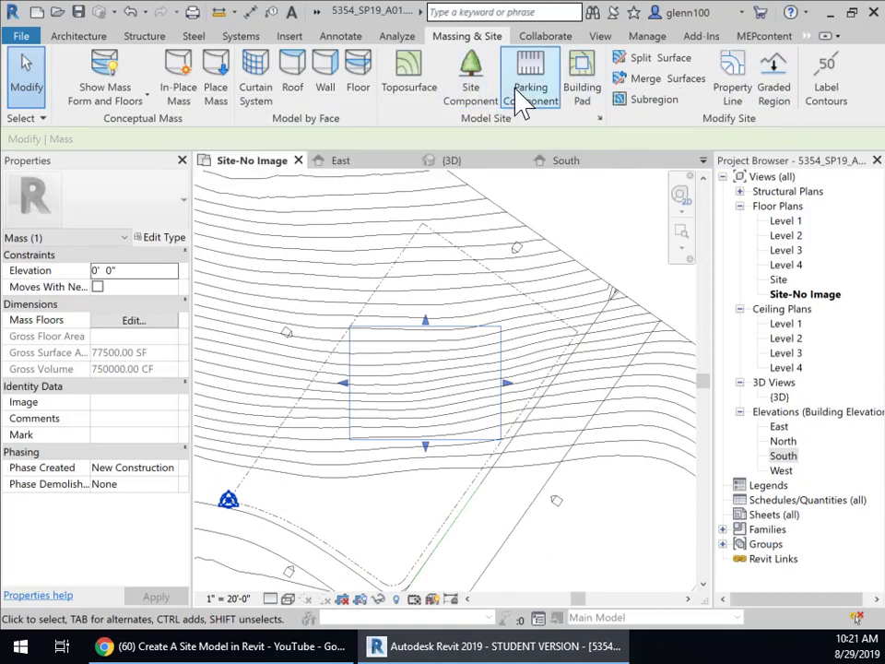
{"action": "left_click", "coordinate": [583, 80]}
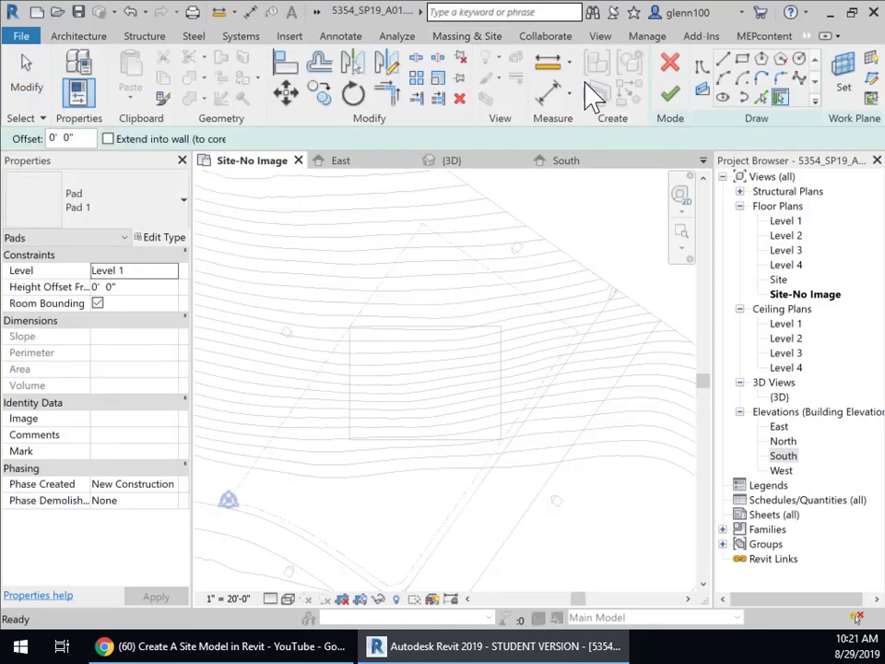
{"action": "left_click", "coordinate": [745, 59]}
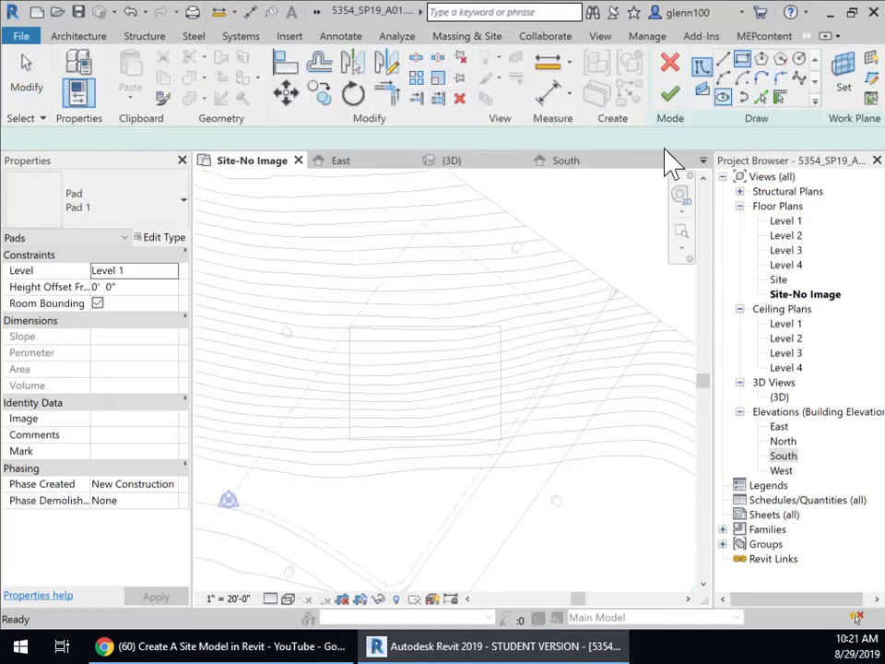
{"action": "left_click", "coordinate": [350, 327]}
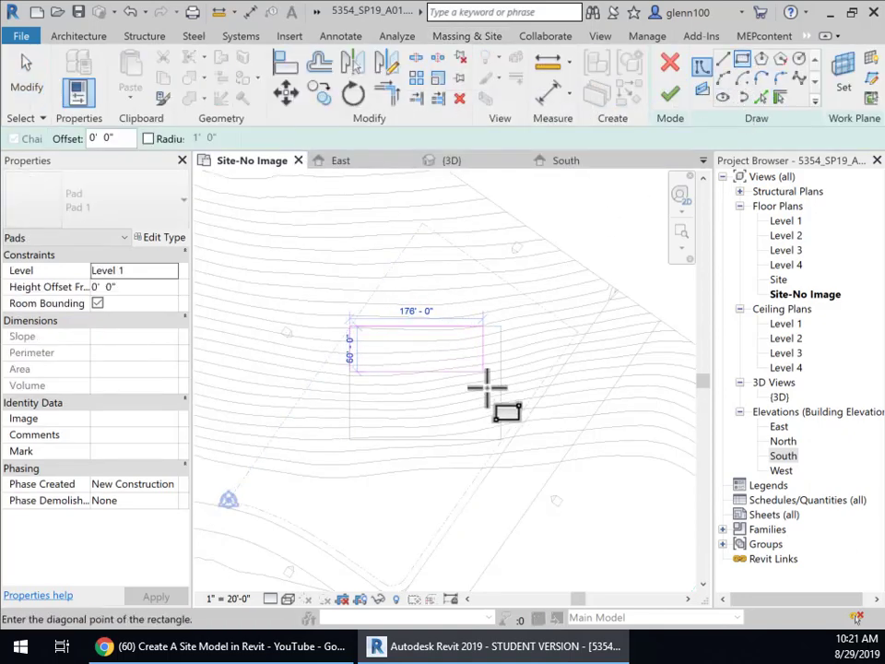
{"action": "left_click", "coordinate": [501, 440]}
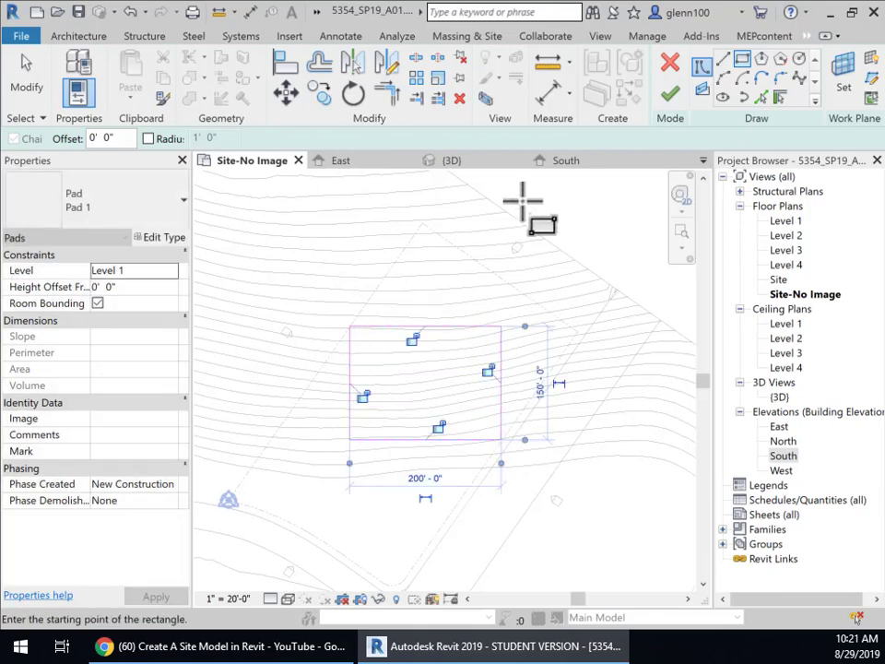
- Lock all four pad boundary lines to the mass edges and finish the Pad 1 building pad on Level 1
{"action": "left_click", "coordinate": [488, 371]}
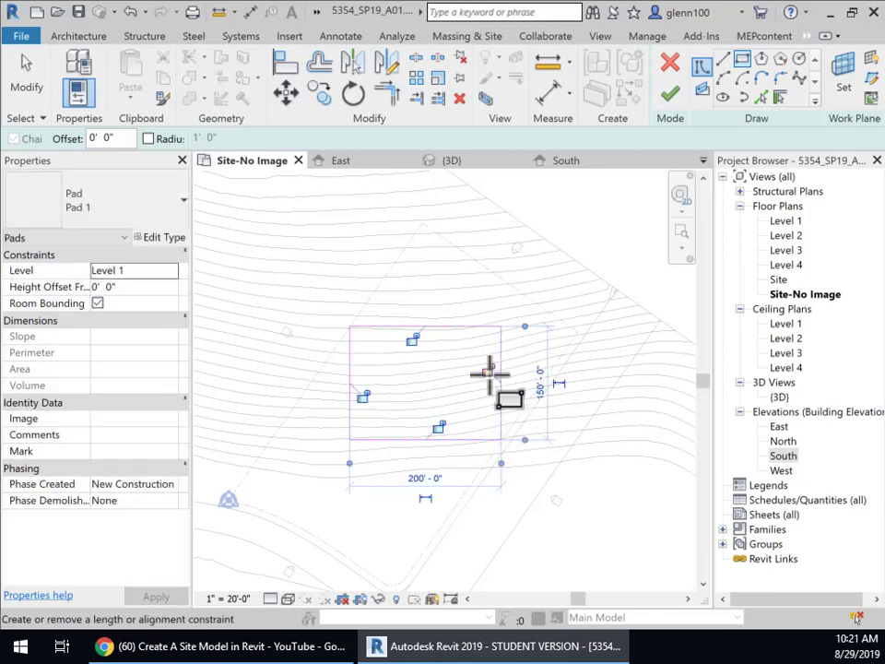
{"action": "left_click", "coordinate": [437, 426]}
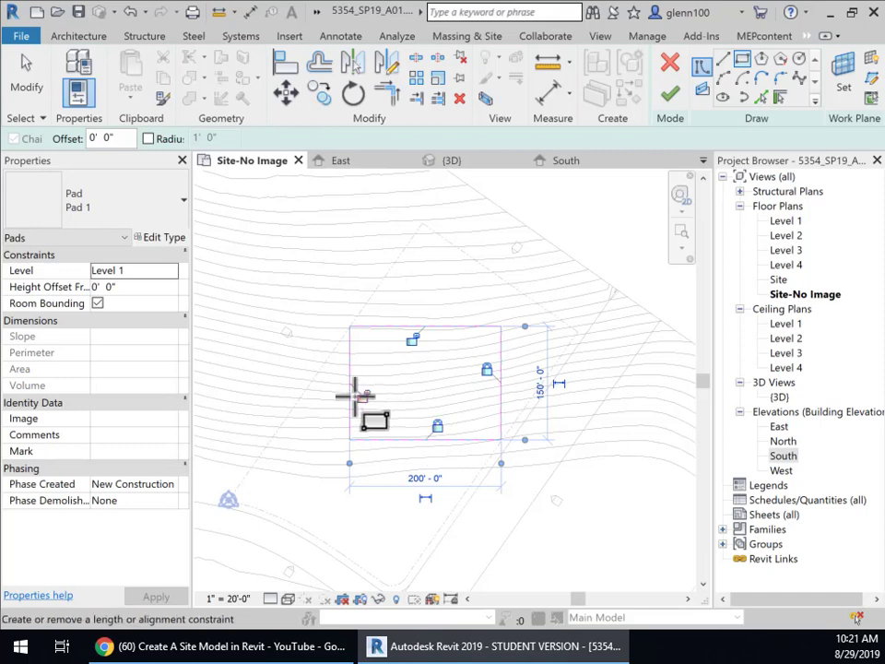
{"action": "left_click", "coordinate": [363, 396]}
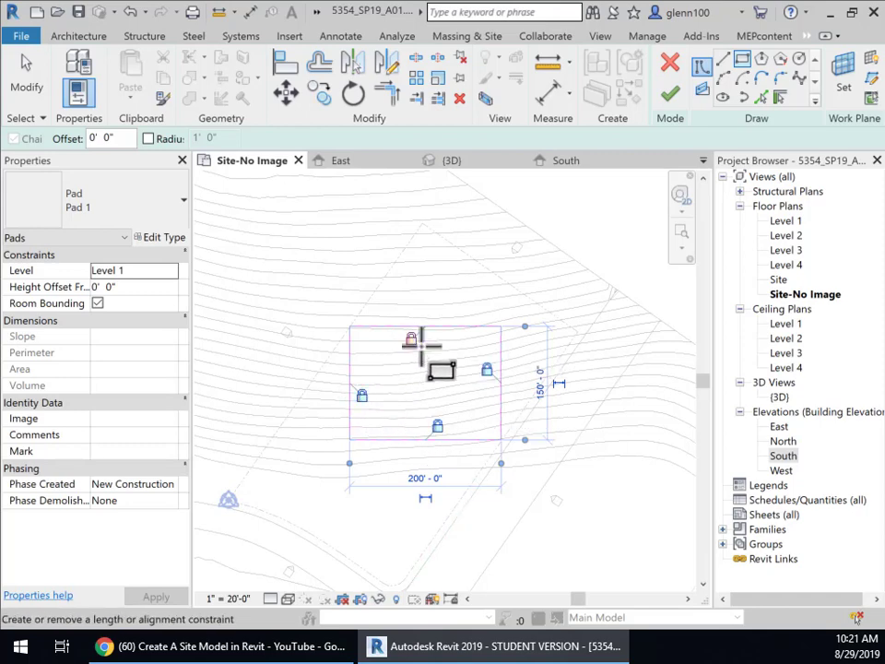
{"action": "left_click", "coordinate": [415, 341]}
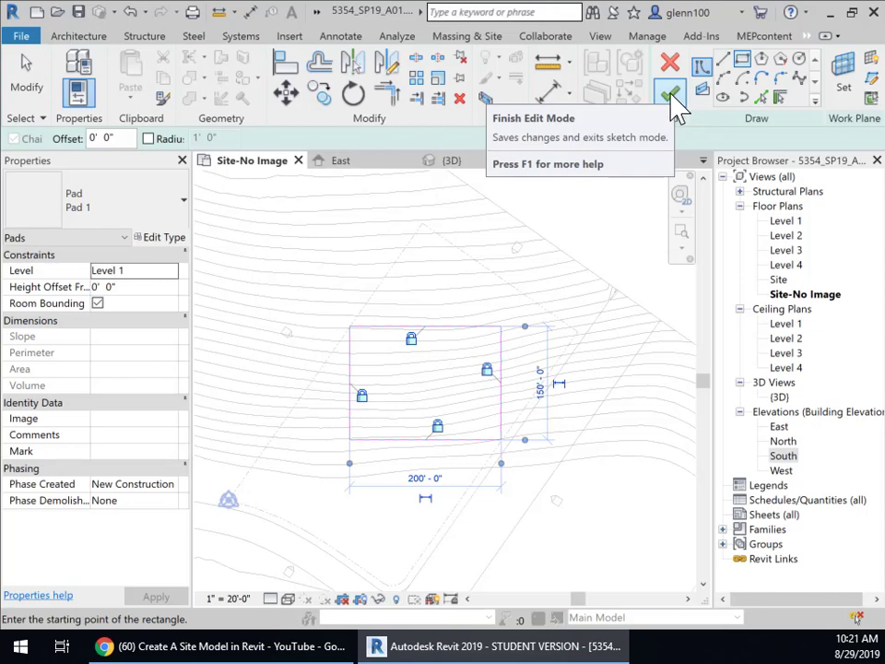
{"action": "left_click", "coordinate": [175, 201]}
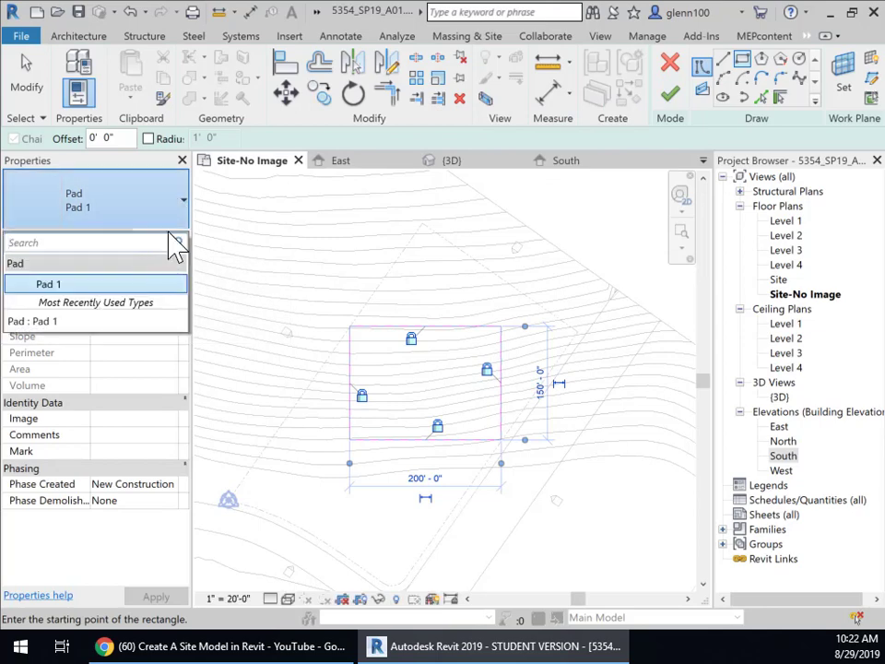
{"action": "left_click", "coordinate": [181, 391]}
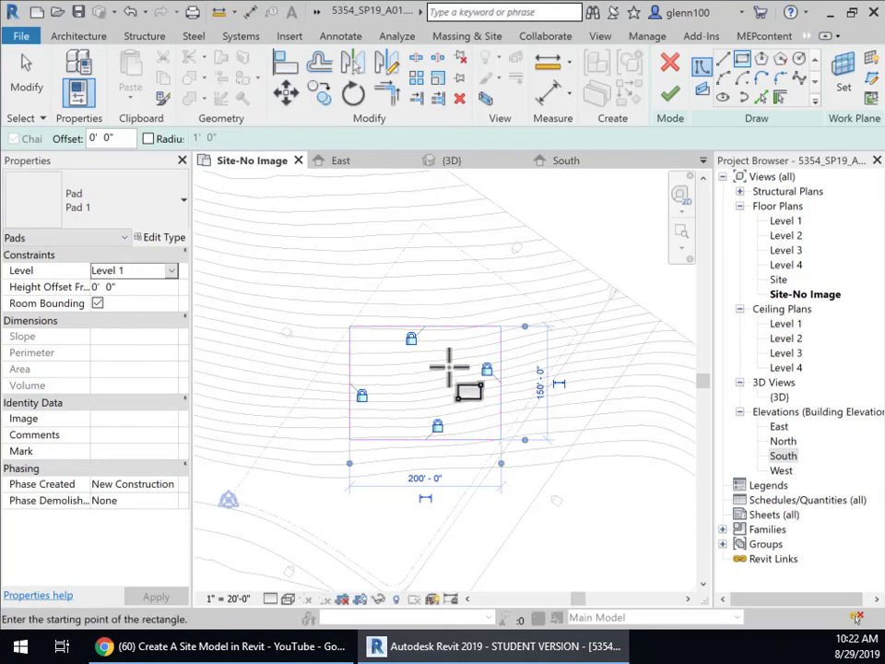
{"action": "left_click", "coordinate": [670, 93]}
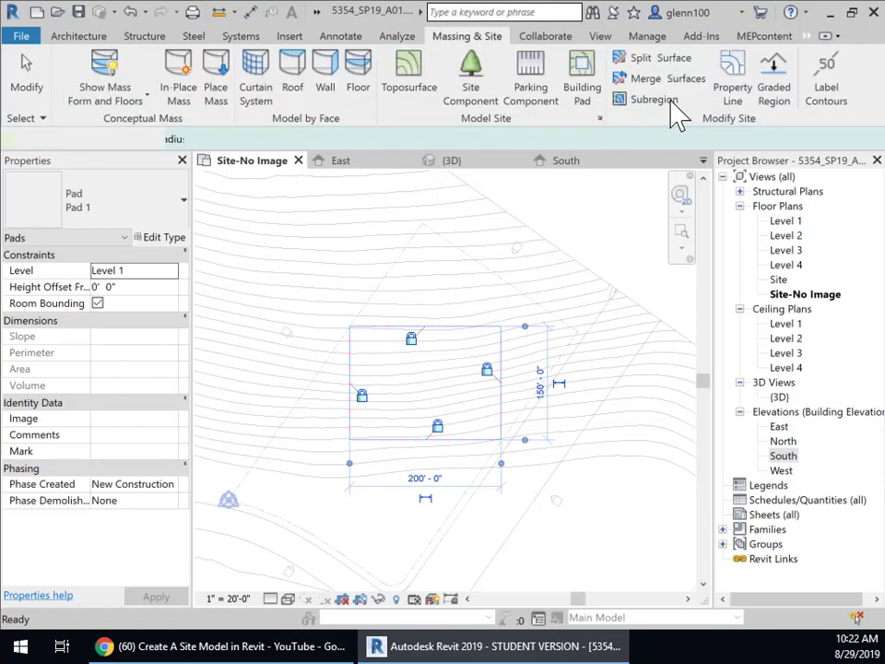
- Review the pad in plan, and in the South elevation examine how the mass sits against the levels, surrounding terrain and neighboring cuts
{"action": "scroll", "coordinate": [583, 455], "scroll_direction": "down", "scroll_amount": 2}
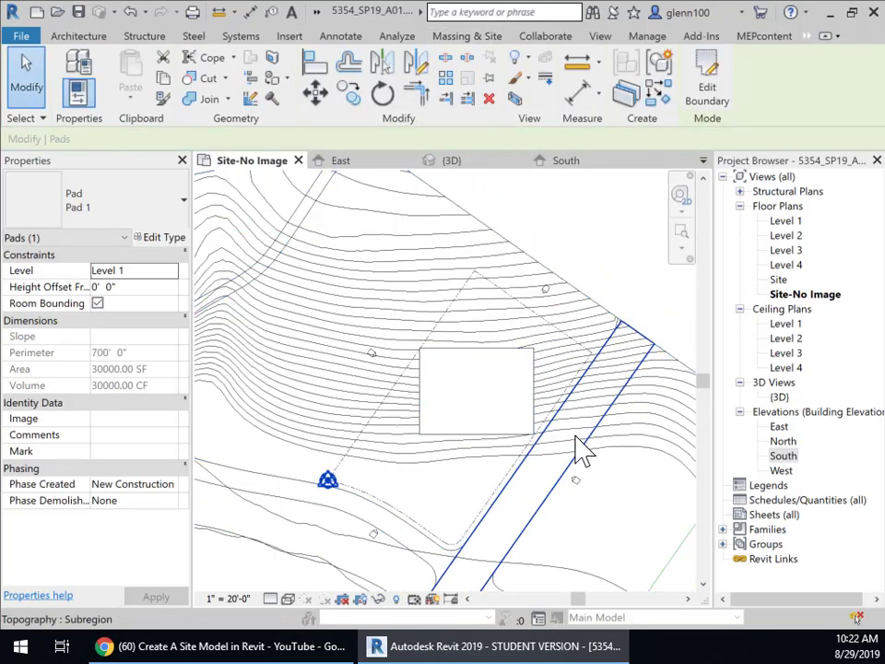
{"action": "middle_click_drag", "start_coordinate": [583, 454], "coordinate": [607, 395]}
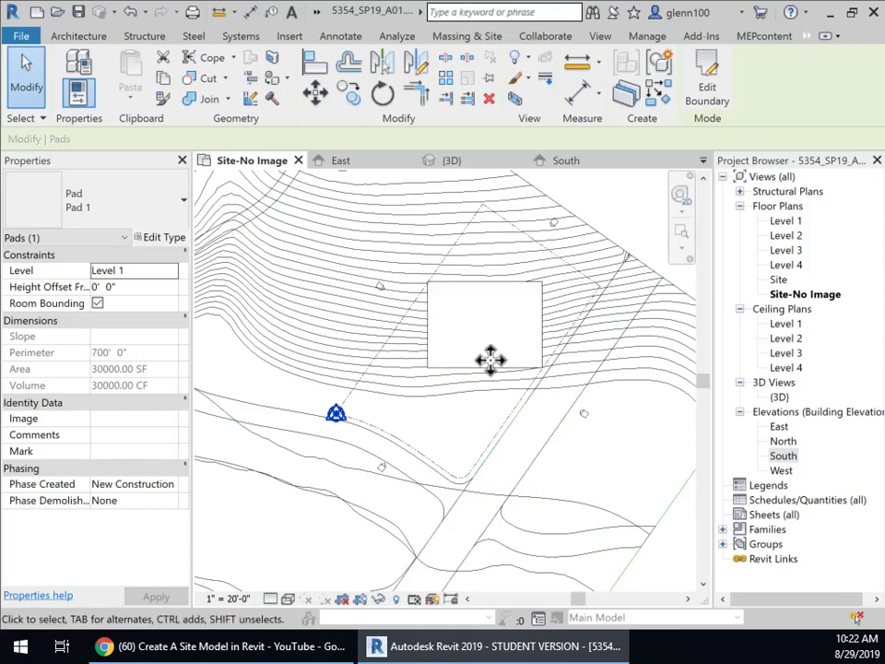
{"action": "double_click", "coordinate": [784, 456]}
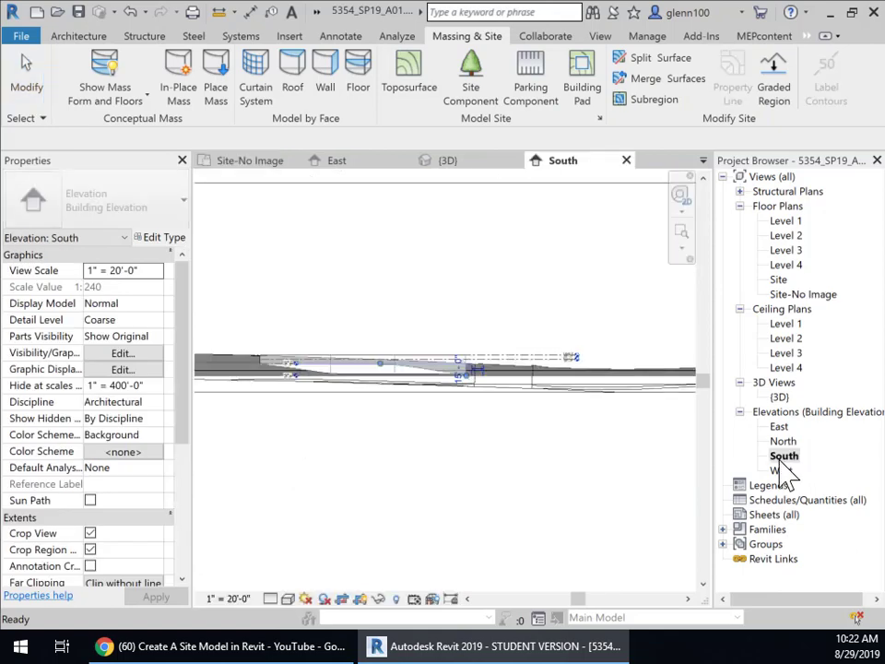
{"action": "left_click", "coordinate": [433, 281]}
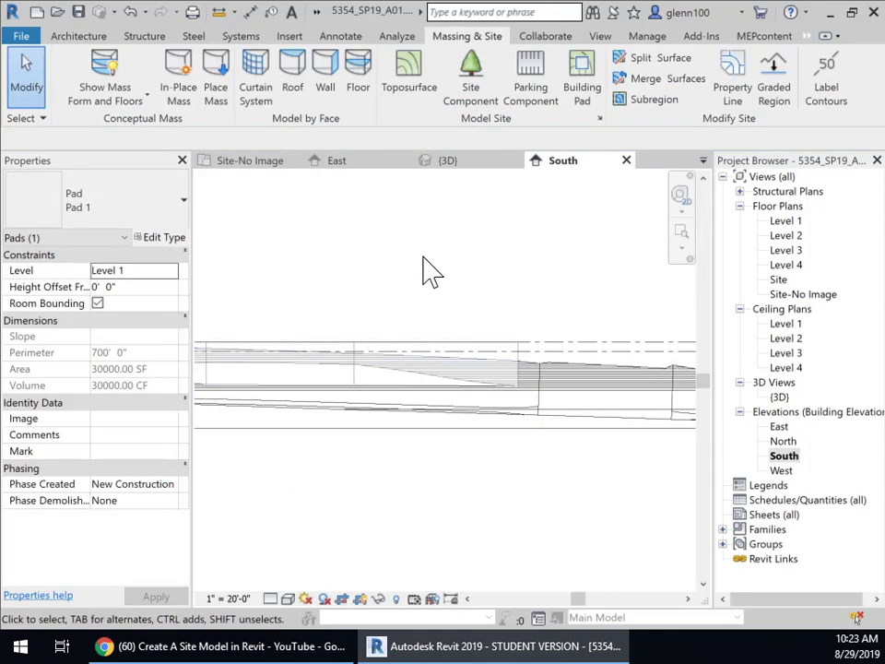
{"action": "left_click", "coordinate": [514, 358]}
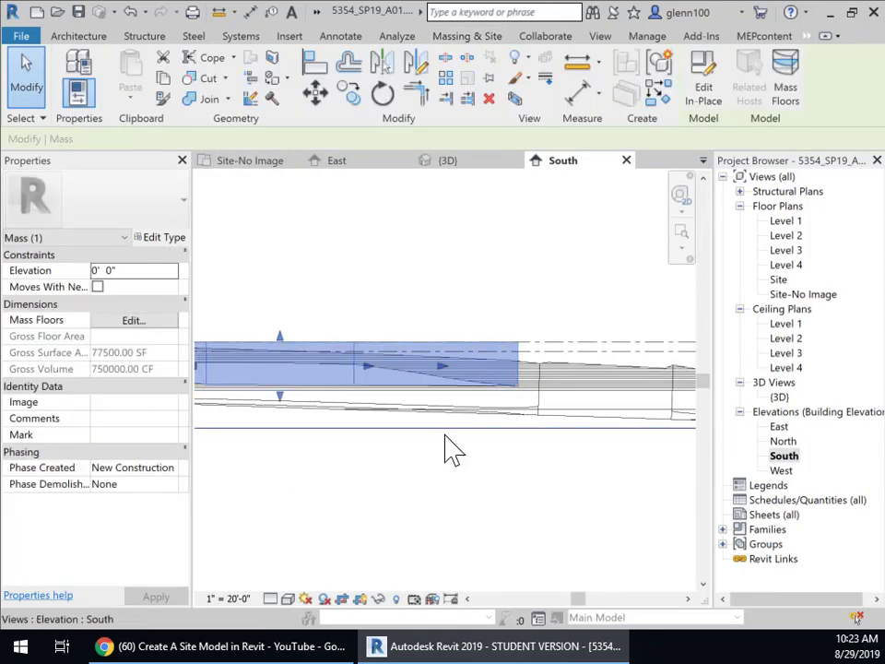
{"action": "middle_click_drag", "start_coordinate": [455, 451], "coordinate": [593, 423]}
{"action": "scroll", "coordinate": [440, 416], "scroll_direction": "up", "scroll_amount": 4}
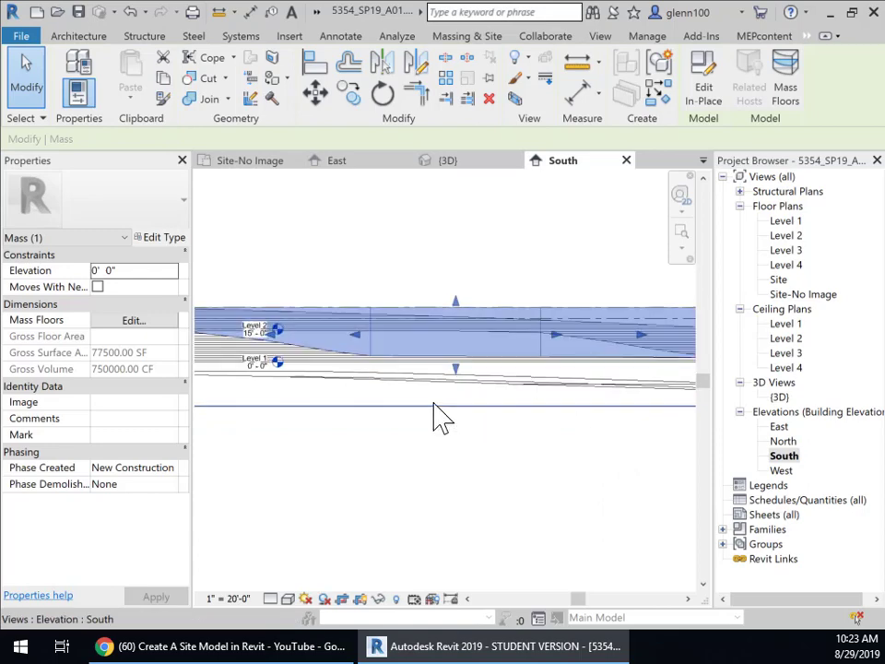
{"action": "middle_click_drag", "start_coordinate": [545, 361], "coordinate": [223, 396]}
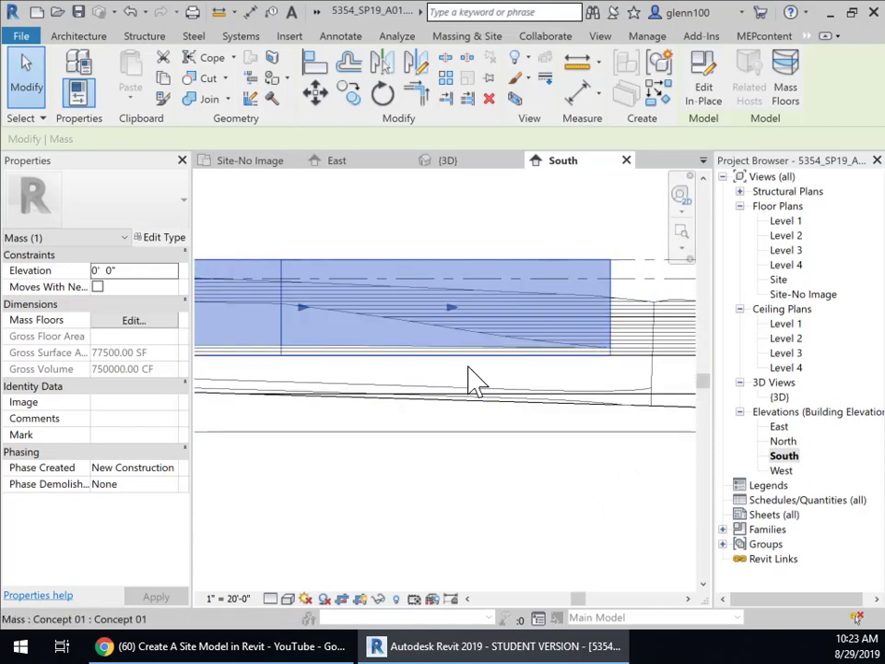
{"action": "middle_click_drag", "start_coordinate": [473, 379], "coordinate": [642, 369]}
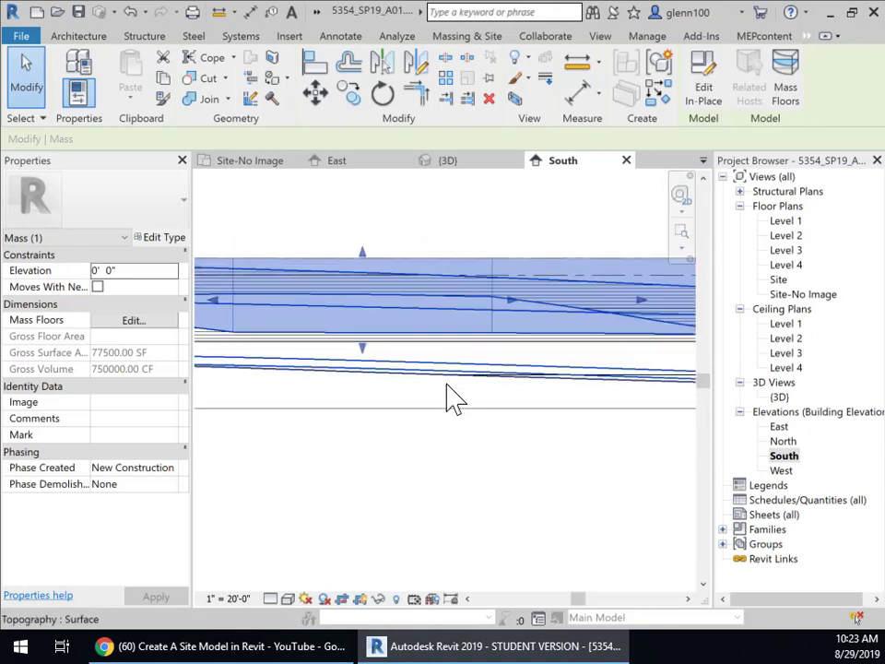
{"action": "scroll", "coordinate": [335, 425], "scroll_direction": "down", "scroll_amount": 2}
{"action": "middle_click_drag", "start_coordinate": [384, 423], "coordinate": [519, 373]}
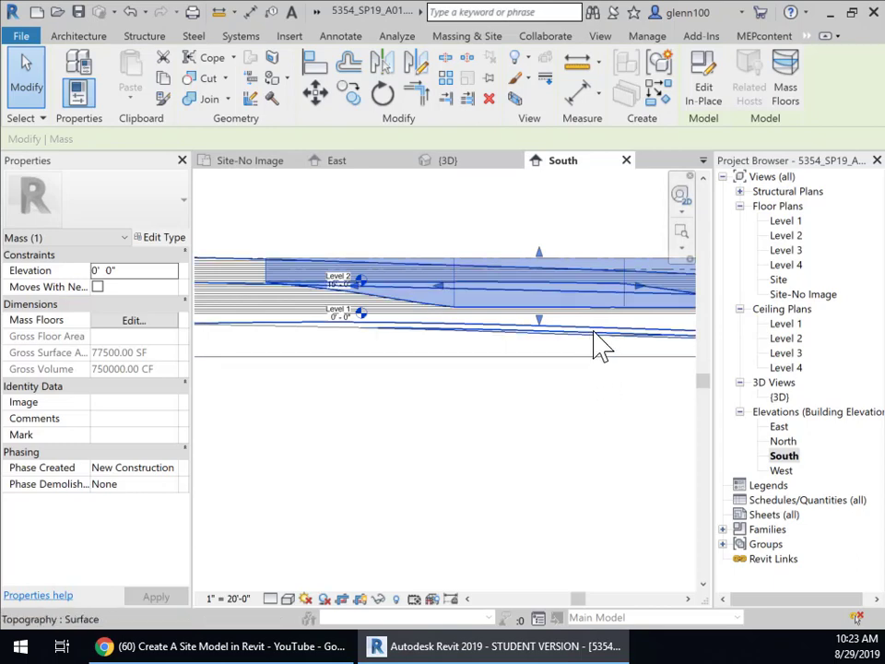
{"action": "middle_click_drag", "start_coordinate": [623, 402], "coordinate": [365, 436]}
{"action": "scroll", "coordinate": [630, 389], "scroll_direction": "up", "scroll_amount": 2}
{"action": "middle_click_drag", "start_coordinate": [669, 373], "coordinate": [351, 429]}
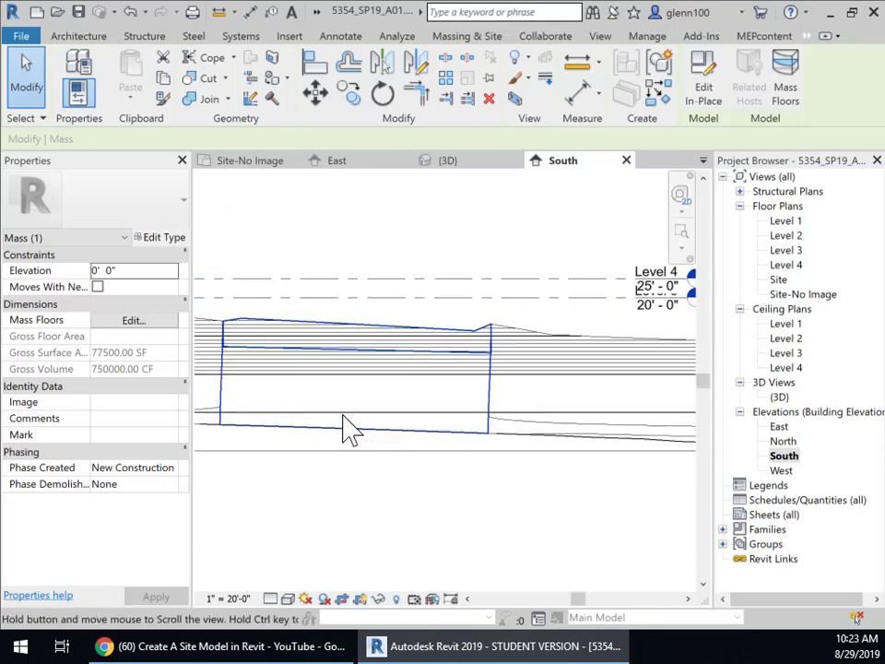
{"action": "middle_click_drag", "start_coordinate": [623, 382], "coordinate": [342, 340]}
{"action": "middle_click_drag", "start_coordinate": [577, 378], "coordinate": [254, 311]}
{"action": "scroll", "coordinate": [401, 445], "scroll_direction": "down", "scroll_amount": 2}
{"action": "scroll", "coordinate": [440, 424], "scroll_direction": "down", "scroll_amount": 3}
{"action": "scroll", "coordinate": [397, 423], "scroll_direction": "up", "scroll_amount": 2}
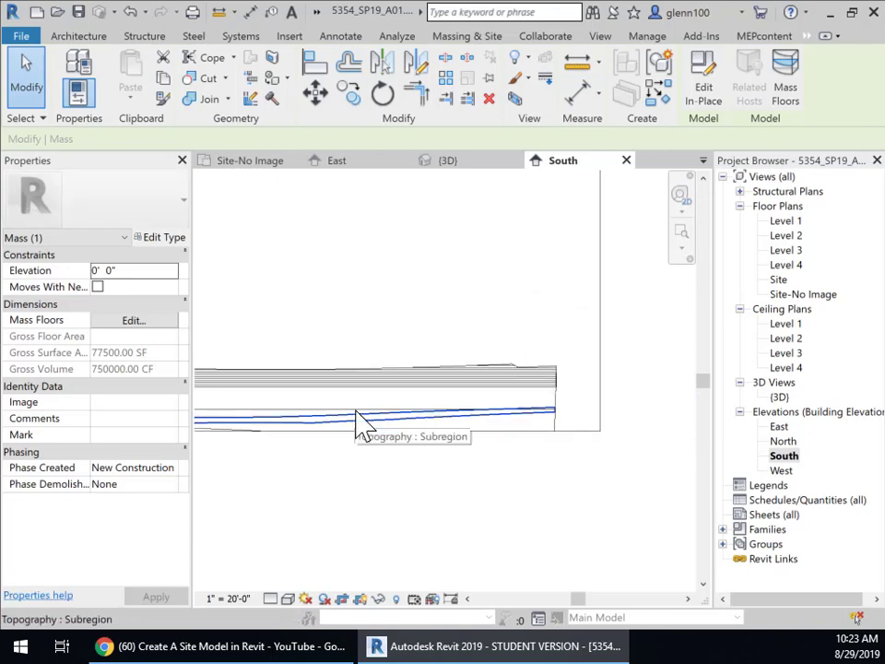
{"action": "middle_click_drag", "start_coordinate": [360, 421], "coordinate": [608, 375]}
{"action": "middle_click_drag", "start_coordinate": [382, 376], "coordinate": [608, 369]}
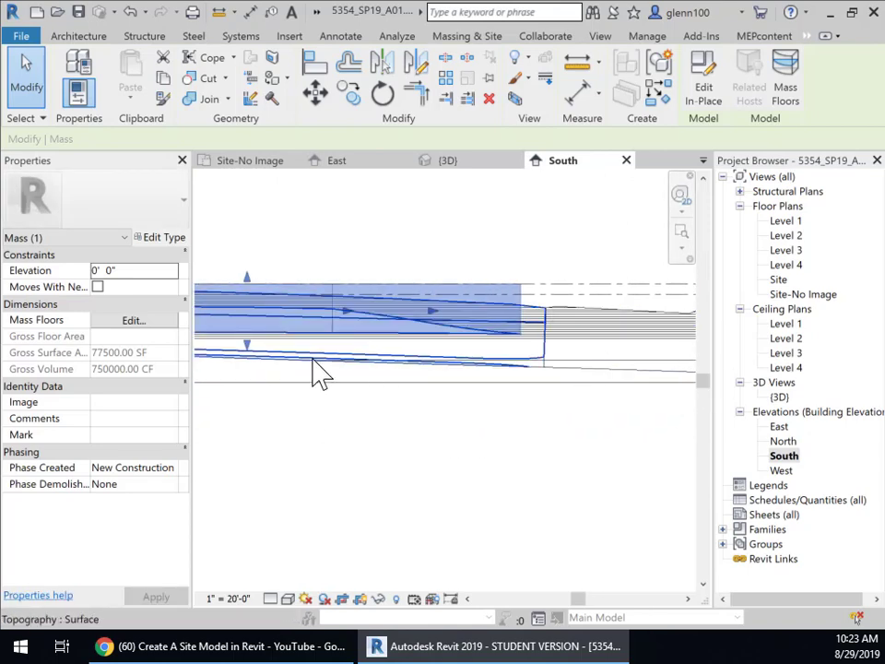
{"action": "middle_click_drag", "start_coordinate": [316, 371], "coordinate": [632, 381]}
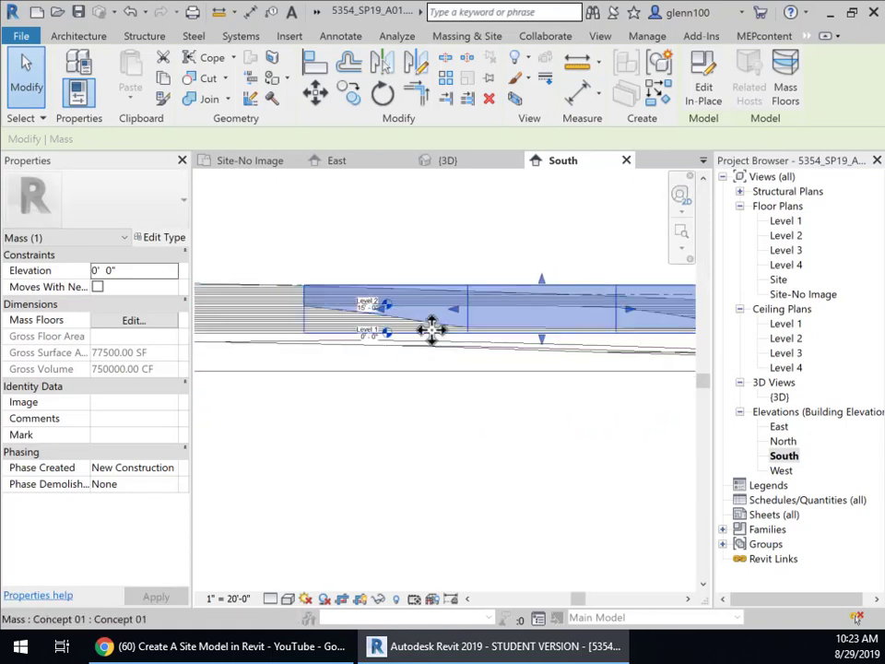
{"action": "scroll", "coordinate": [430, 330], "scroll_direction": "up", "scroll_amount": 4}
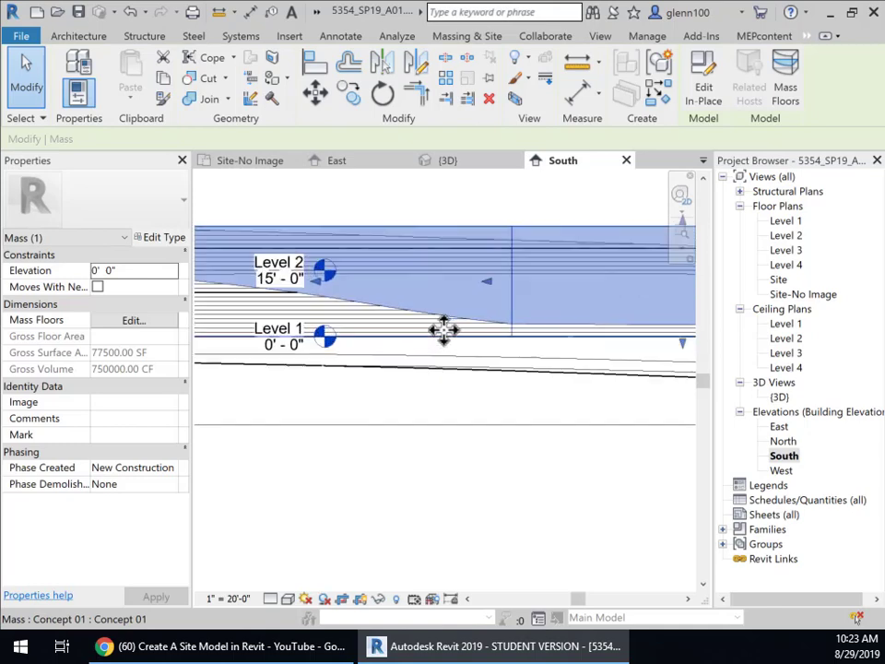
- Hide the main topography surface element in the South elevation and select the mass
{"action": "left_click", "coordinate": [496, 359]}
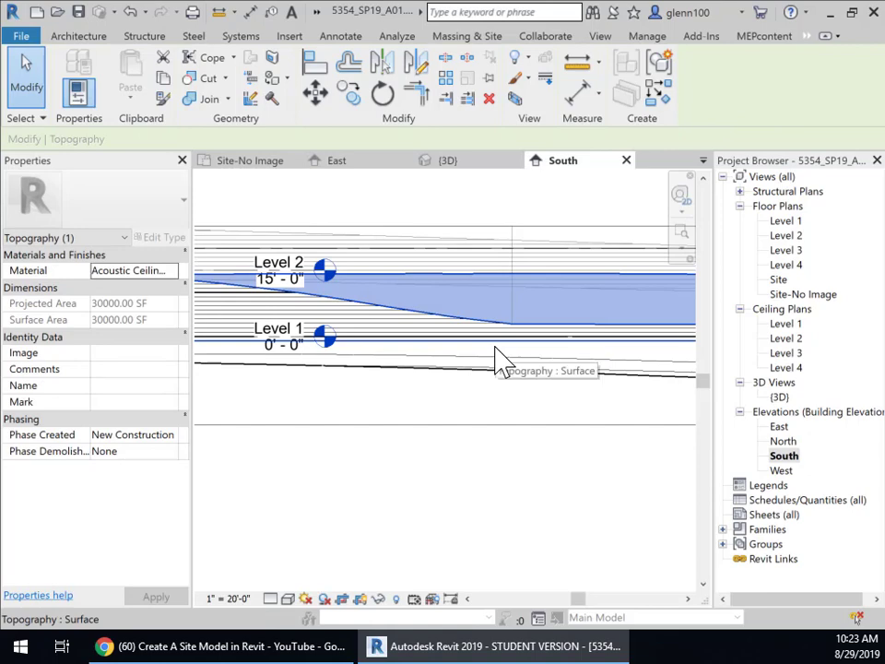
{"action": "left_click", "coordinate": [424, 426]}
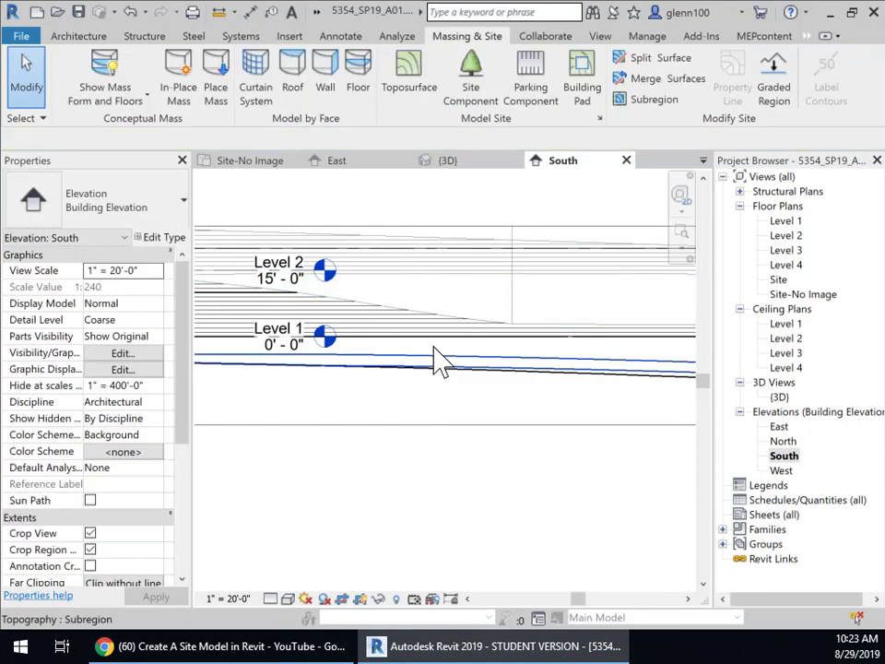
{"action": "left_click", "coordinate": [443, 355]}
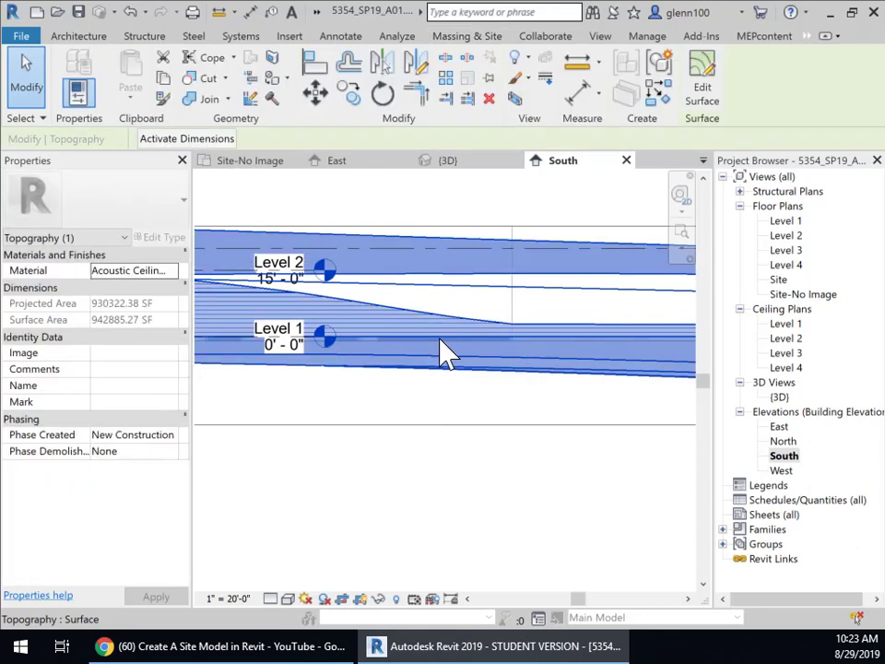
{"action": "right_click", "coordinate": [443, 349]}
{"action": "left_click", "coordinate": [382, 420]}
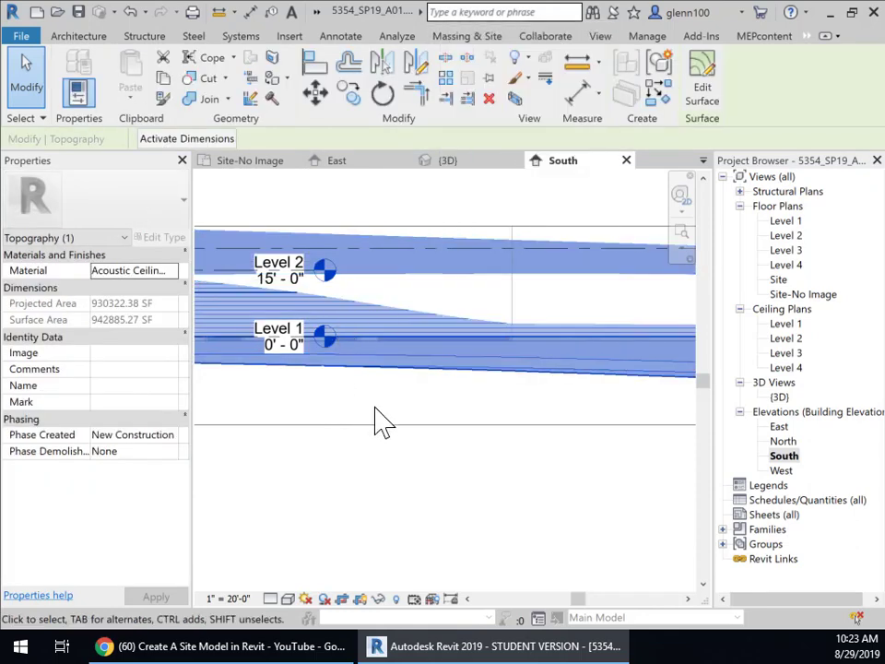
{"action": "right_click", "coordinate": [281, 237]}
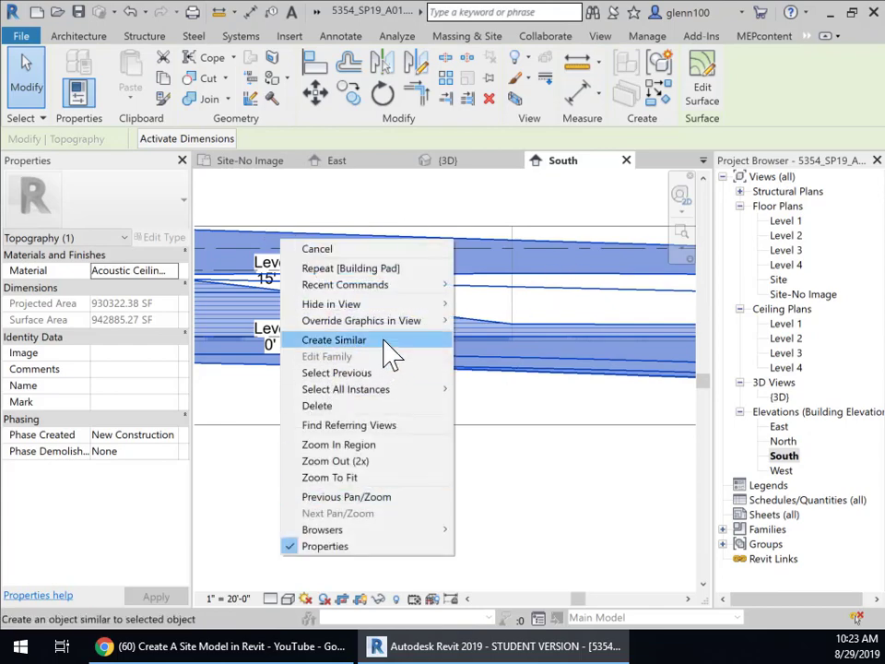
{"action": "mouse_move", "coordinate": [406, 304]}
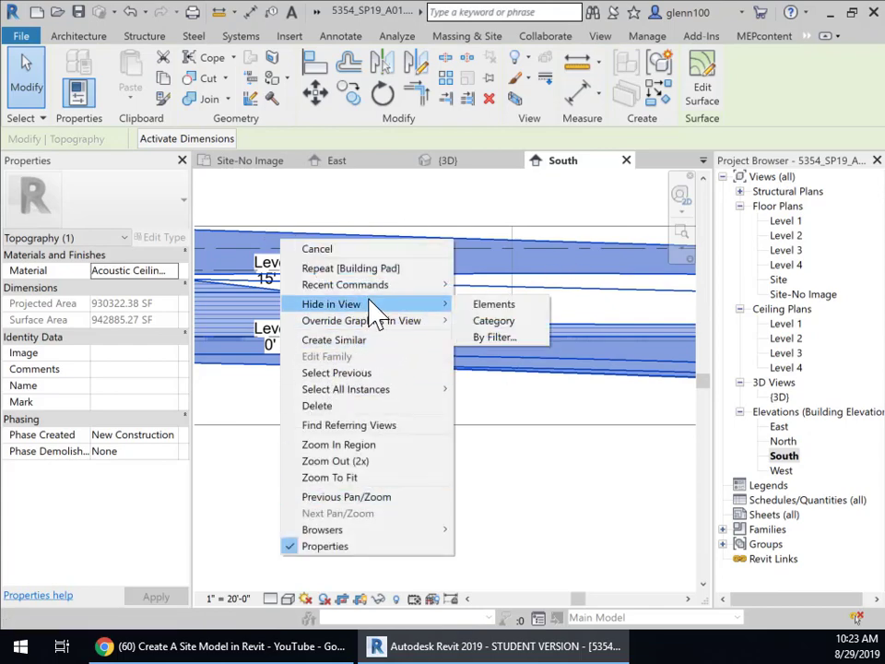
{"action": "left_click", "coordinate": [495, 303]}
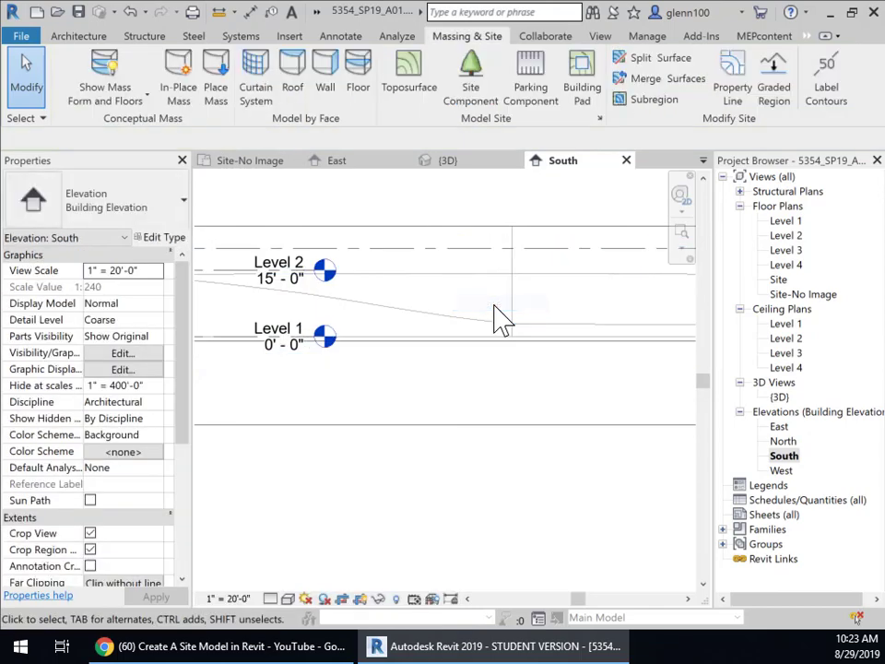
{"action": "left_click", "coordinate": [472, 348]}
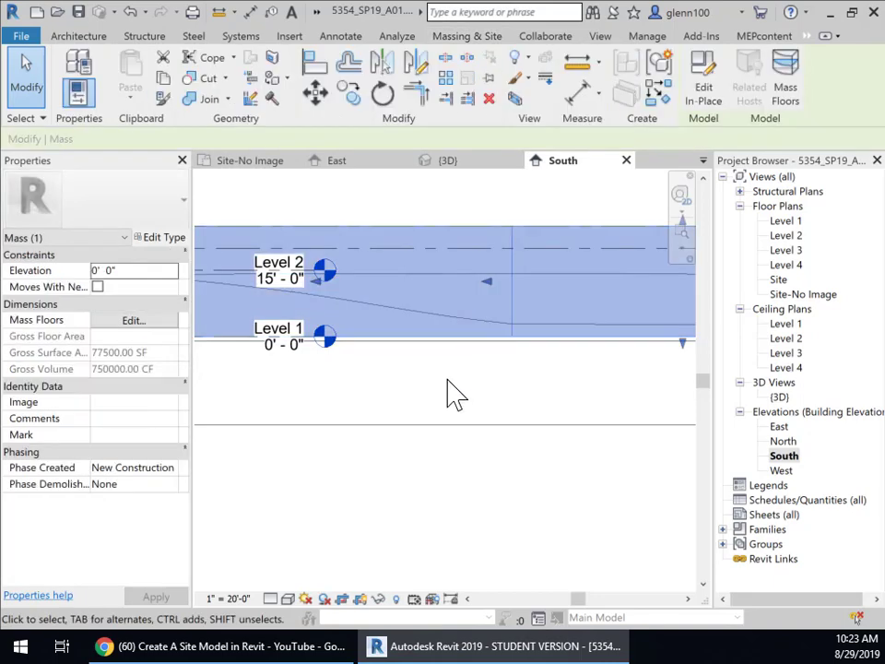
- Inspect the mass's end edge and base in the South elevation, cycling through the overlapping elements to select its shape handle
{"action": "middle_click_drag", "start_coordinate": [455, 390], "coordinate": [650, 391]}
{"action": "scroll", "coordinate": [609, 379], "scroll_direction": "down", "scroll_amount": 2}
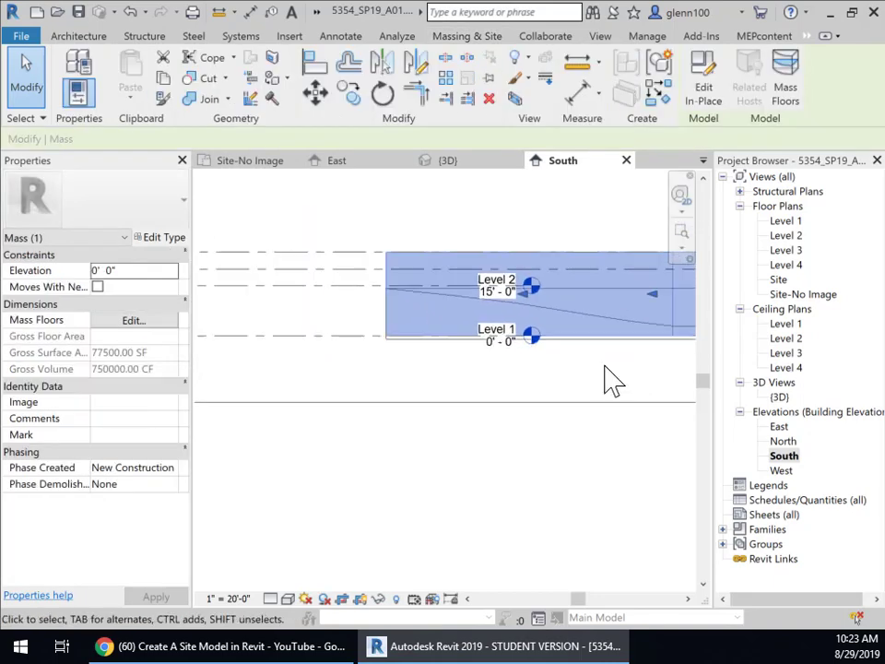
{"action": "left_click", "coordinate": [417, 356]}
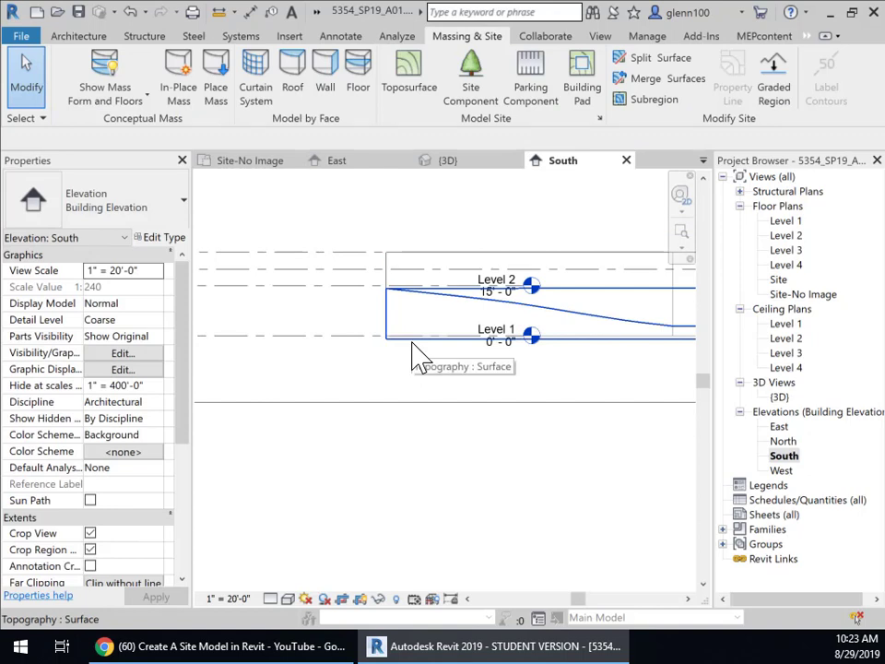
{"action": "key", "text": "Tab"}
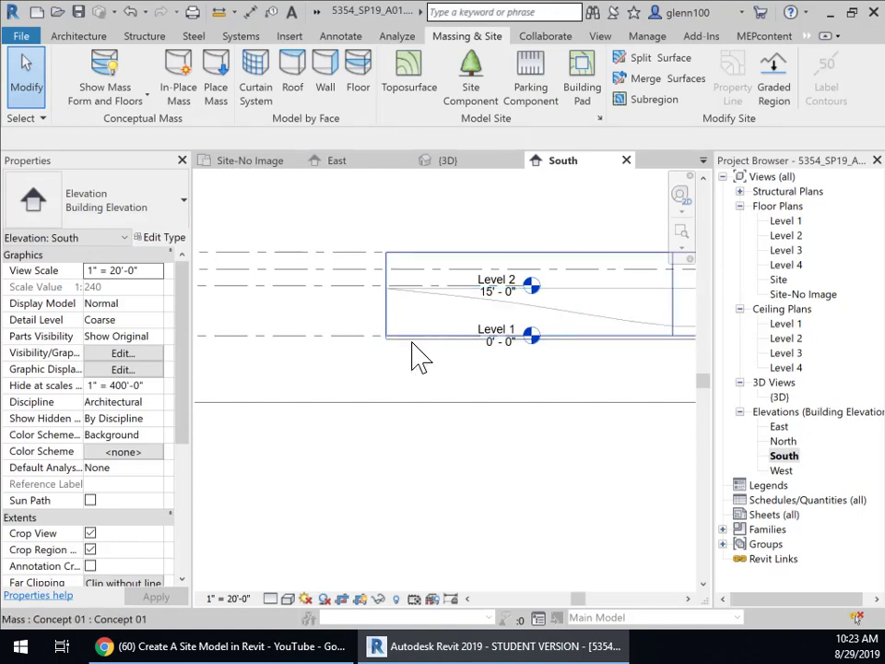
{"action": "key", "text": "Tab"}
{"action": "key", "text": "Tab"}
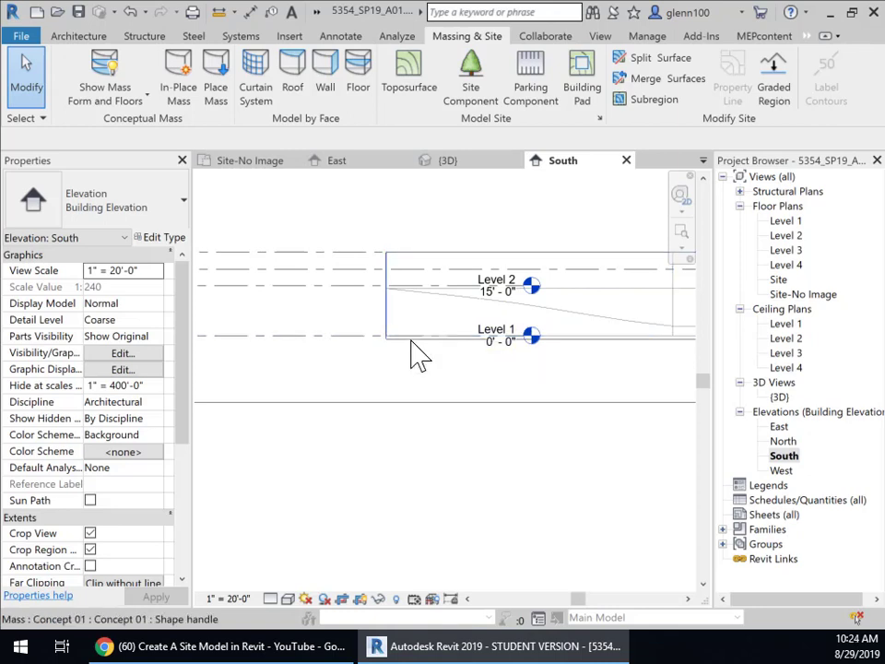
{"action": "left_click", "coordinate": [415, 355]}
{"action": "middle_click_drag", "start_coordinate": [582, 370], "coordinate": [388, 399]}
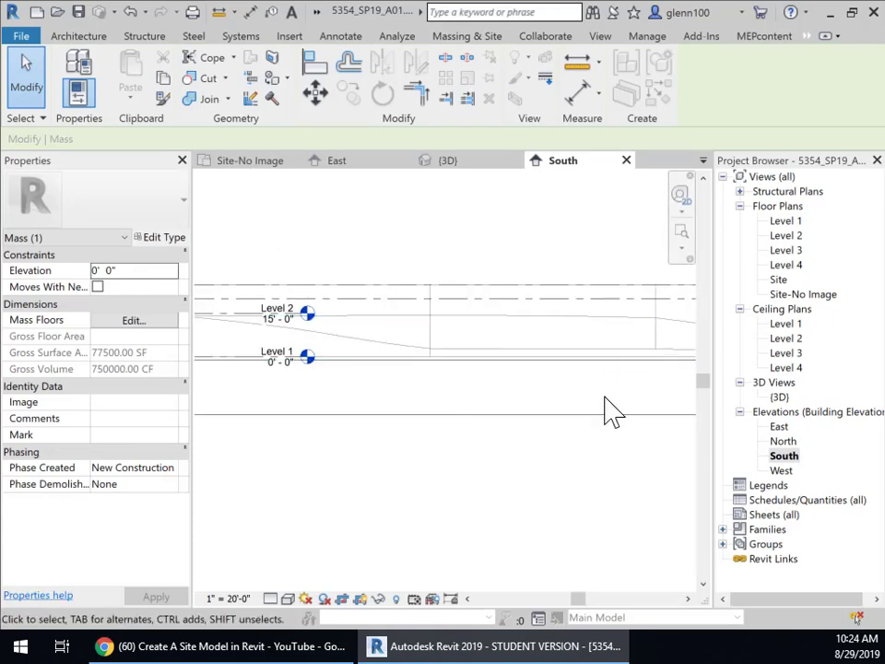
{"action": "middle_click_drag", "start_coordinate": [607, 411], "coordinate": [728, 378]}
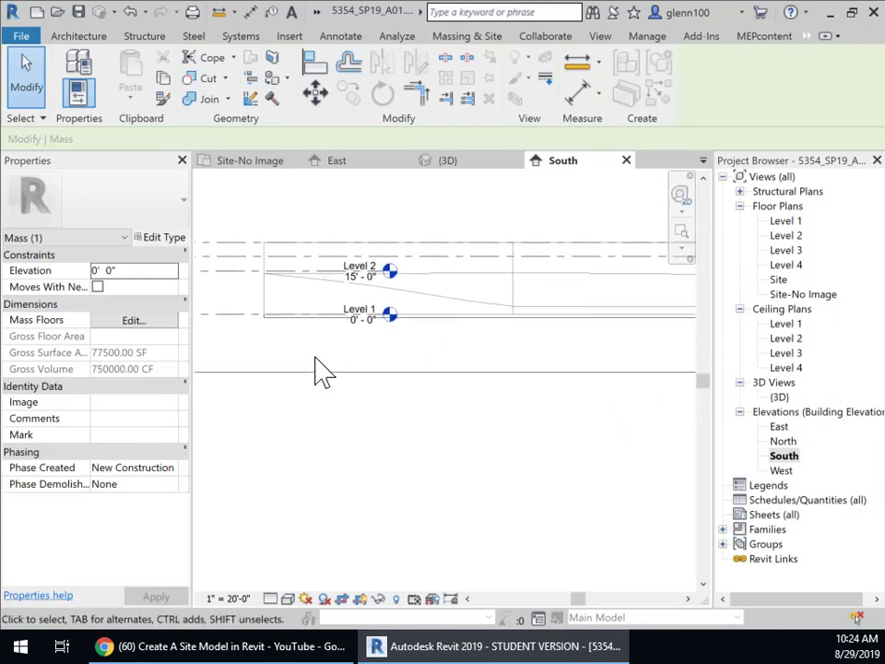
{"action": "left_click", "coordinate": [391, 449]}
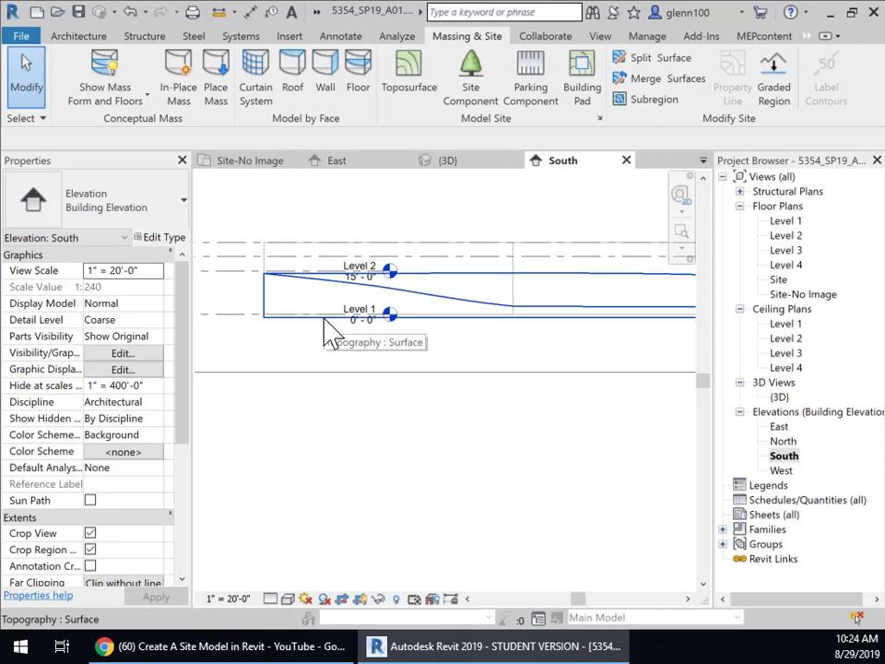
- Select the topography surface beneath the pad and the mass in turn to compare their extents in the South elevation
{"action": "left_click", "coordinate": [331, 334]}
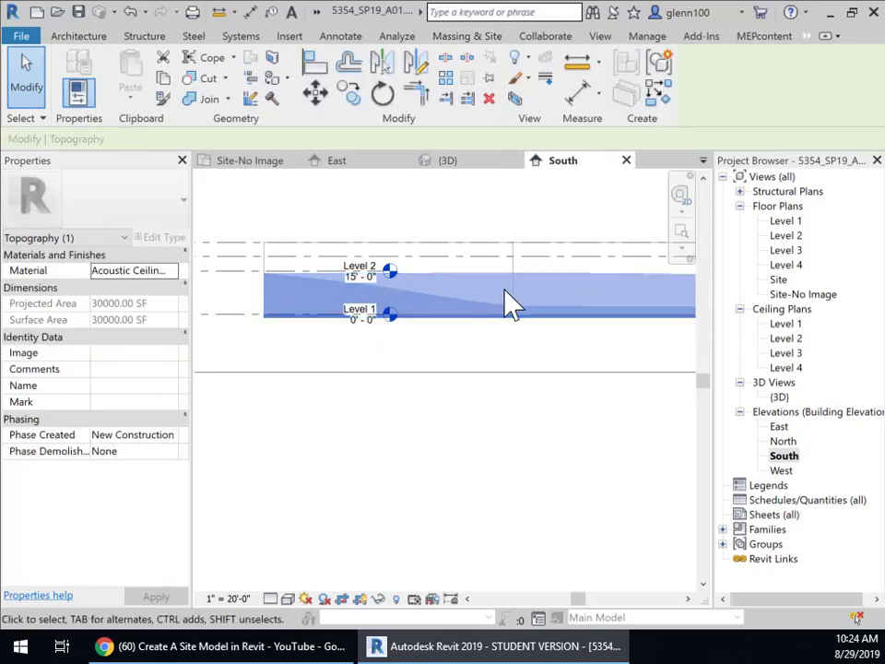
{"action": "middle_click_drag", "start_coordinate": [524, 370], "coordinate": [447, 376]}
{"action": "scroll", "coordinate": [516, 378], "scroll_direction": "up", "scroll_amount": 2}
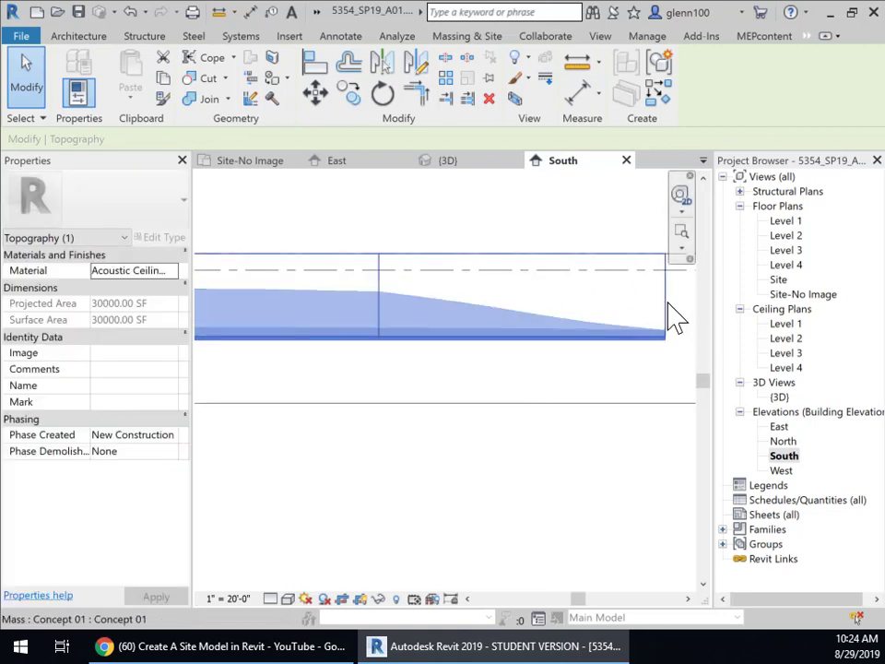
{"action": "left_click", "coordinate": [673, 319]}
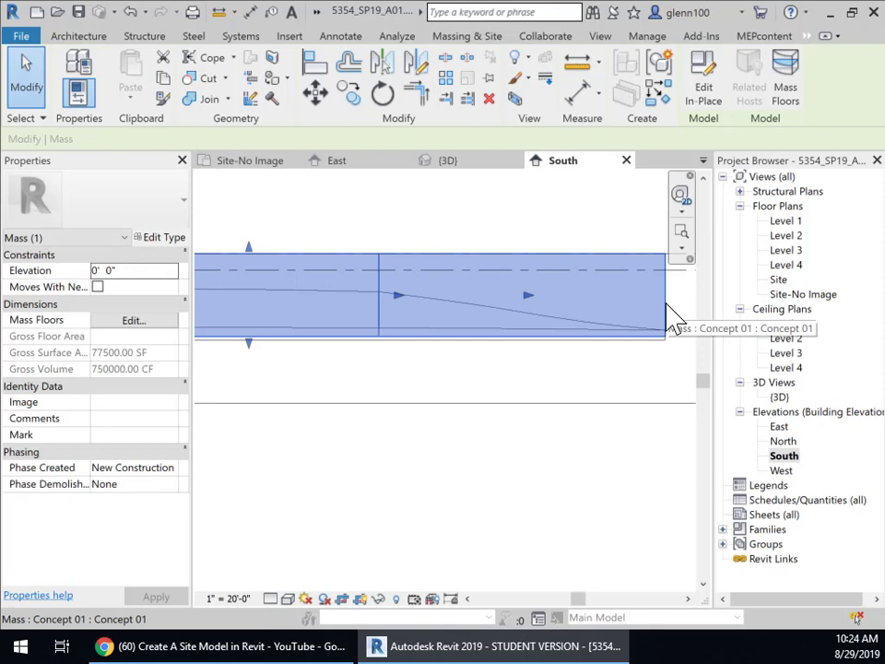
{"action": "scroll", "coordinate": [572, 396], "scroll_direction": "down", "scroll_amount": 2}
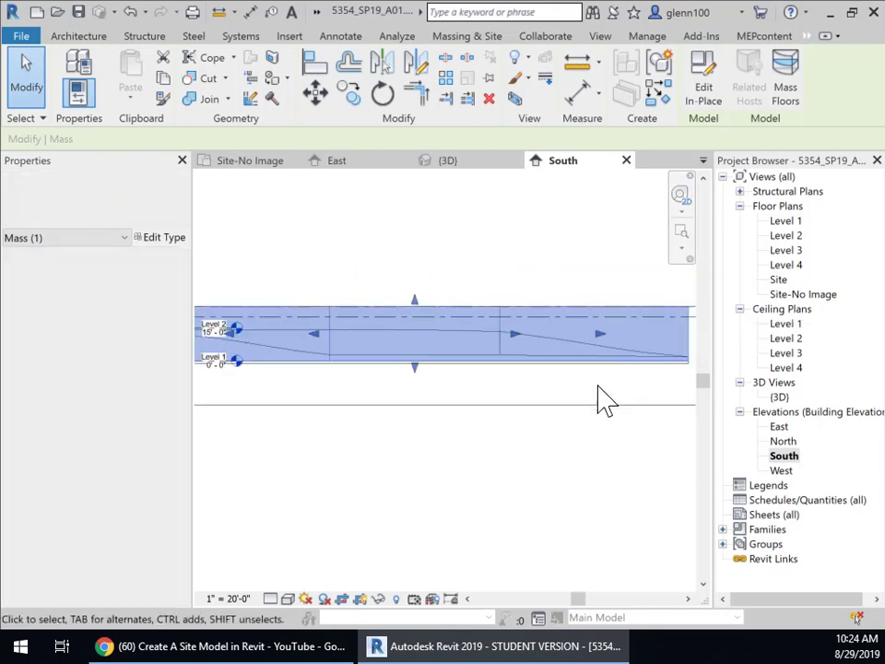
- Draw a horizontal building section through the mass in the Site-No Image plan, extending beyond both sides of the footprint
{"action": "left_click", "coordinate": [265, 164]}
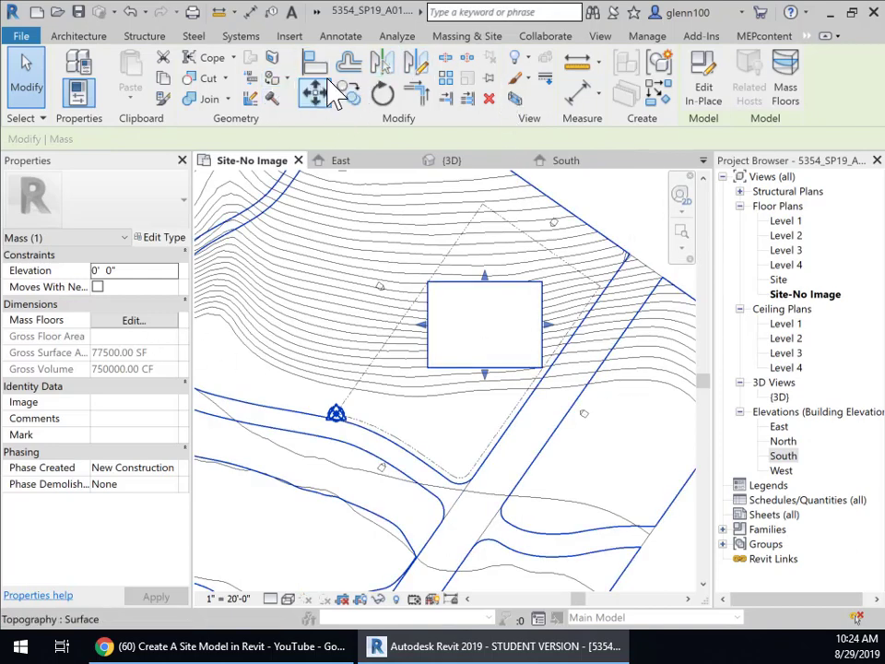
{"action": "left_click", "coordinate": [468, 36]}
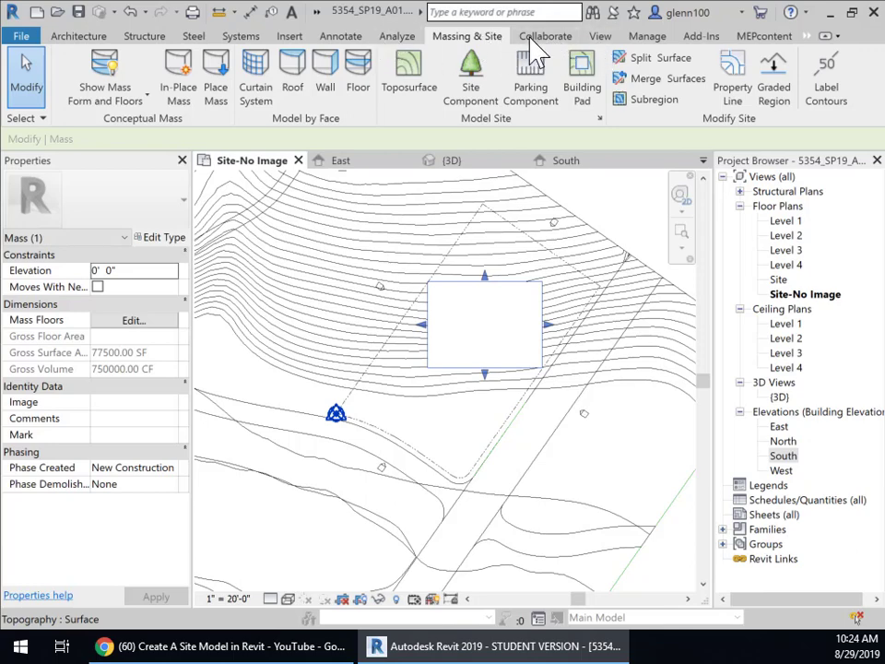
{"action": "left_click", "coordinate": [605, 36]}
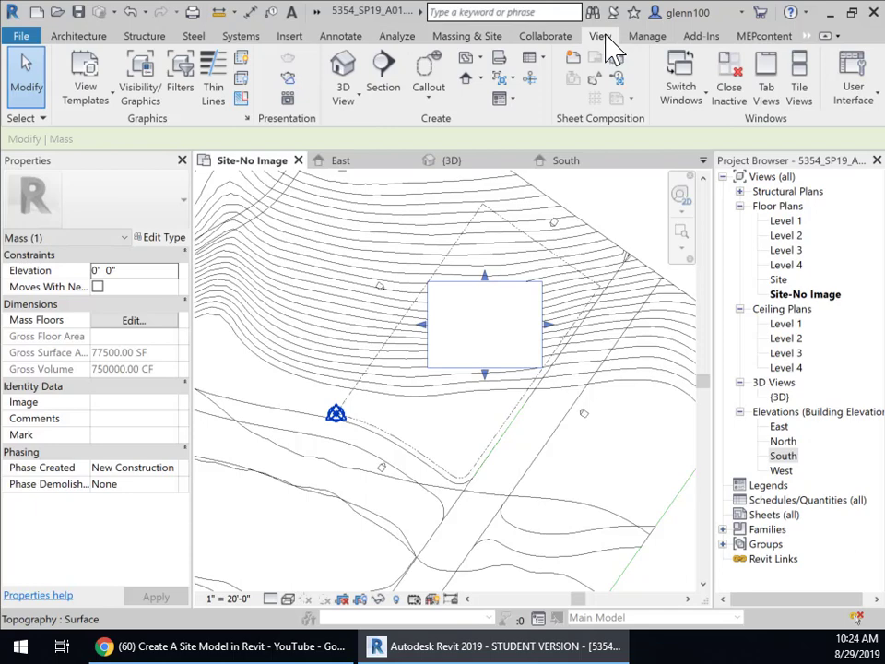
{"action": "left_click", "coordinate": [378, 94]}
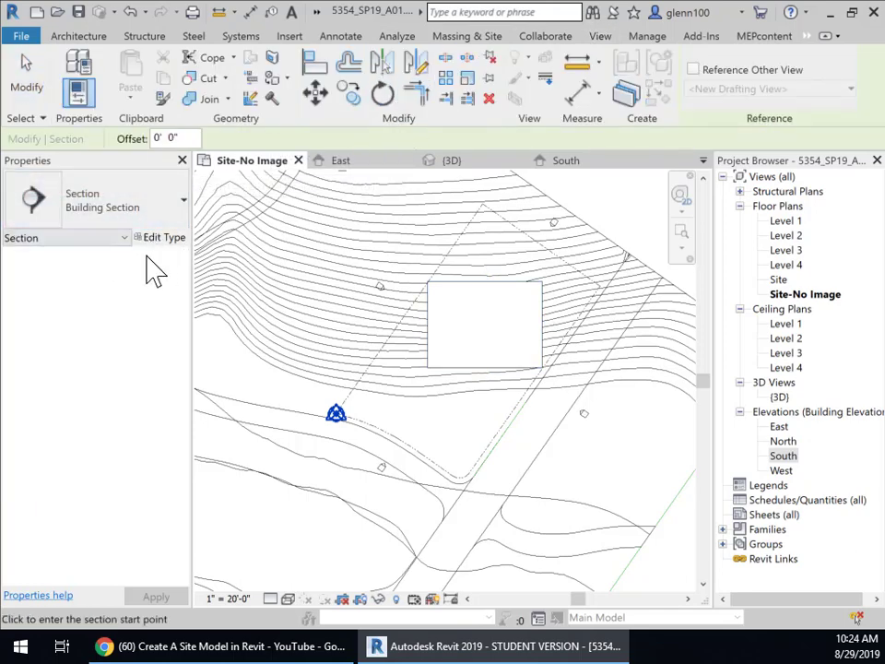
{"action": "left_click", "coordinate": [348, 341]}
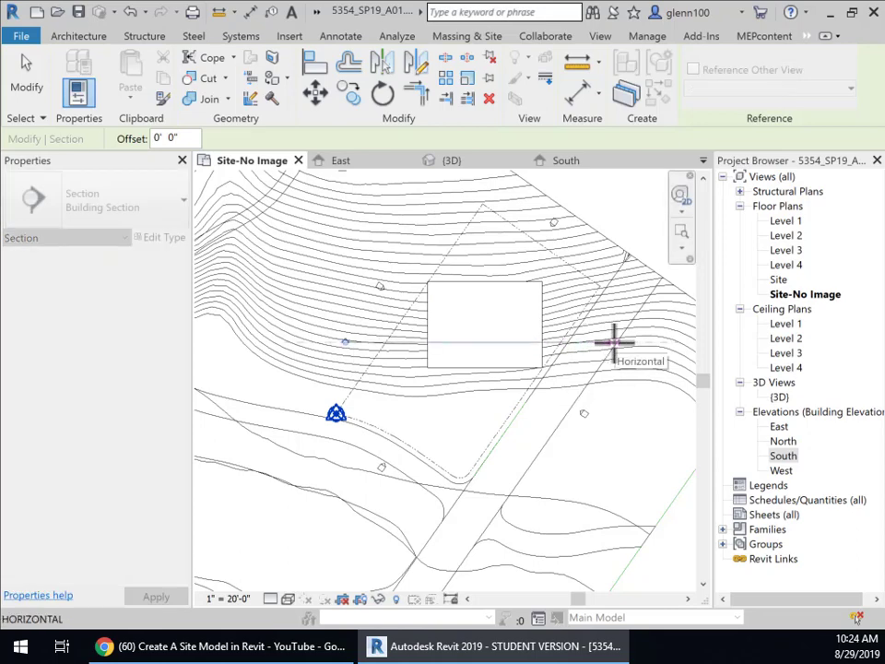
{"action": "left_click", "coordinate": [614, 343]}
{"action": "key", "text": "Escape"}
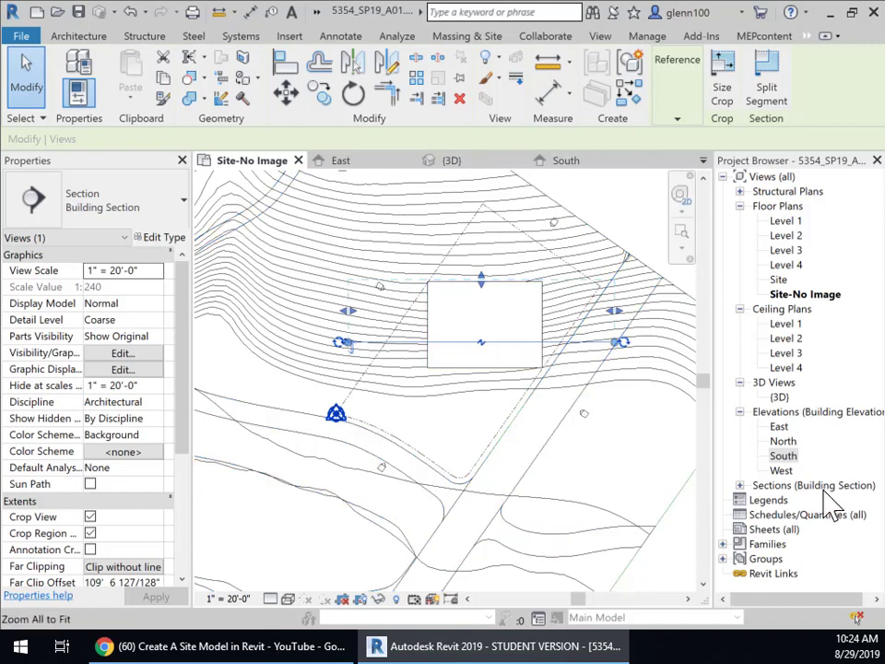
- Open the Section 1 view and raise the upper edge of its crop region well above the mass
{"action": "left_click", "coordinate": [741, 486]}
{"action": "double_click", "coordinate": [790, 502]}
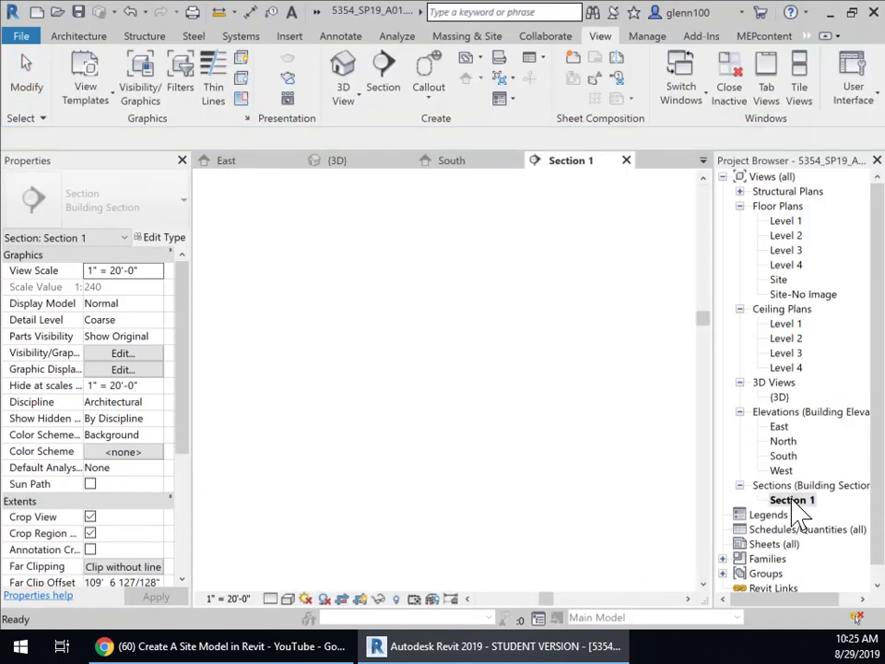
{"action": "scroll", "coordinate": [470, 373], "scroll_direction": "up", "scroll_amount": 3}
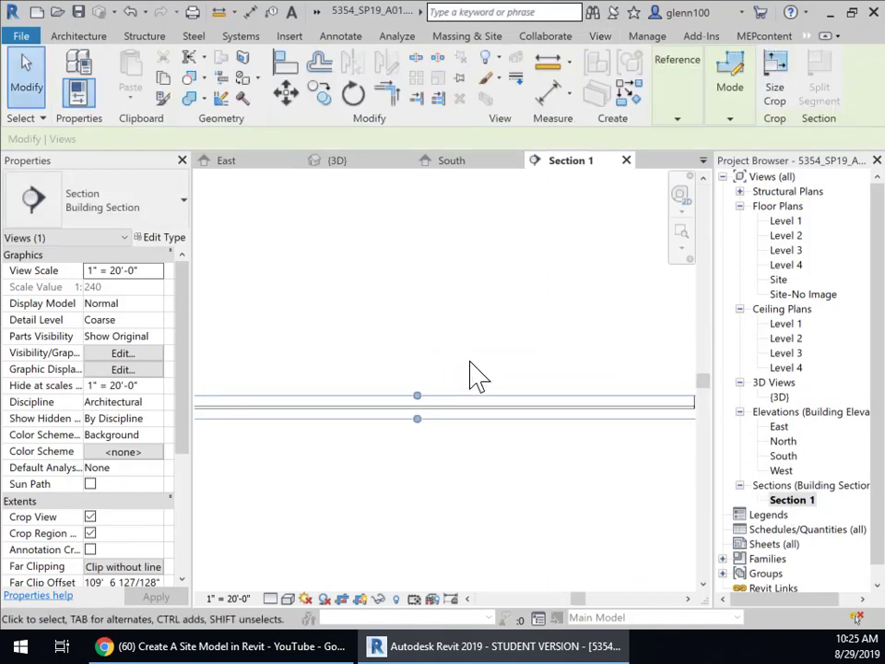
{"action": "scroll", "coordinate": [433, 304], "scroll_direction": "up", "scroll_amount": 1}
{"action": "middle_click_drag", "start_coordinate": [433, 346], "coordinate": [451, 293]}
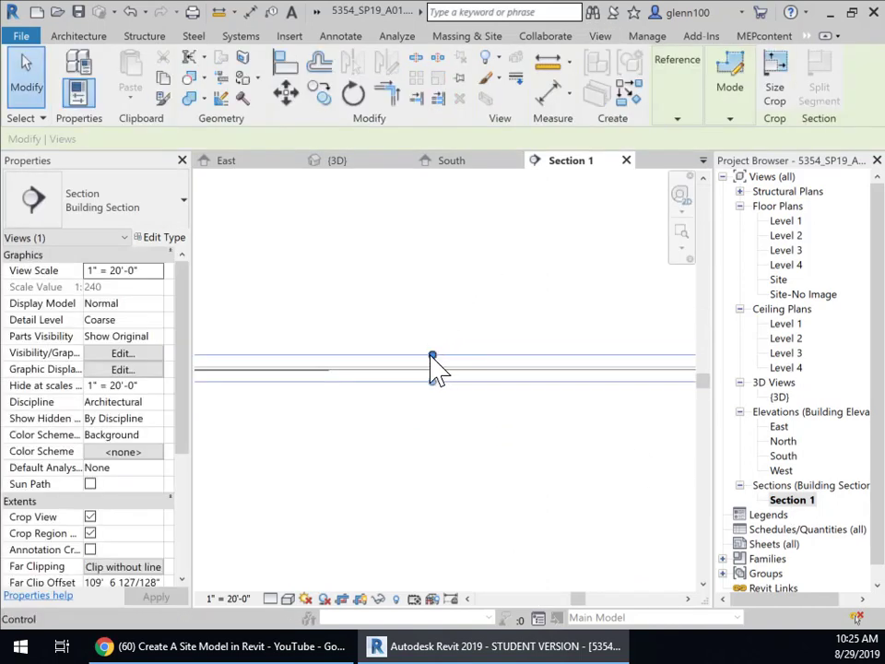
{"action": "left_click_drag", "start_coordinate": [437, 358], "coordinate": [448, 191]}
{"action": "scroll", "coordinate": [521, 438], "scroll_direction": "down", "scroll_amount": 2}
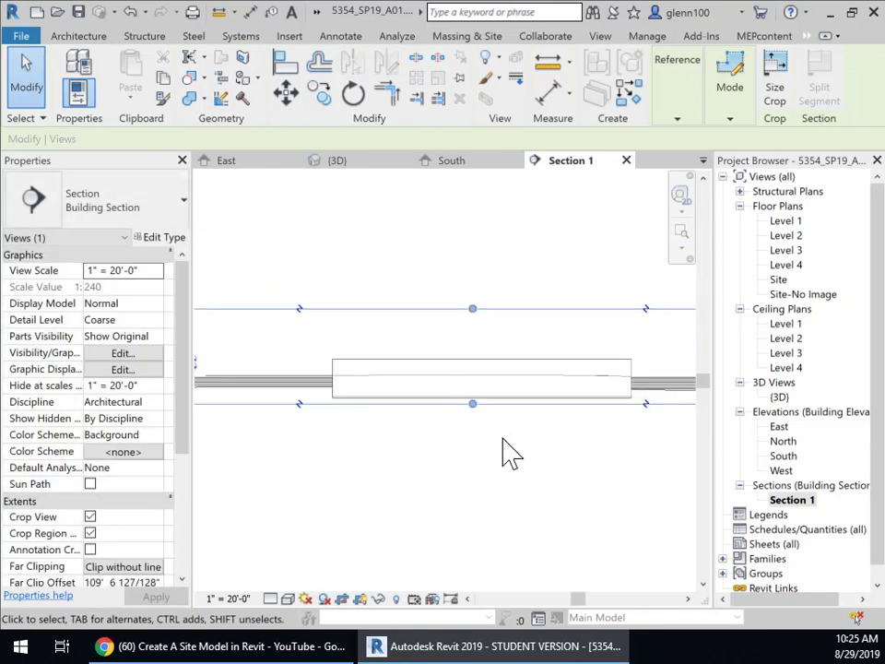
- Select the Pad 1 building pad under the mass in the section and change its level to Level 3
{"action": "scroll", "coordinate": [372, 429], "scroll_direction": "up", "scroll_amount": 2}
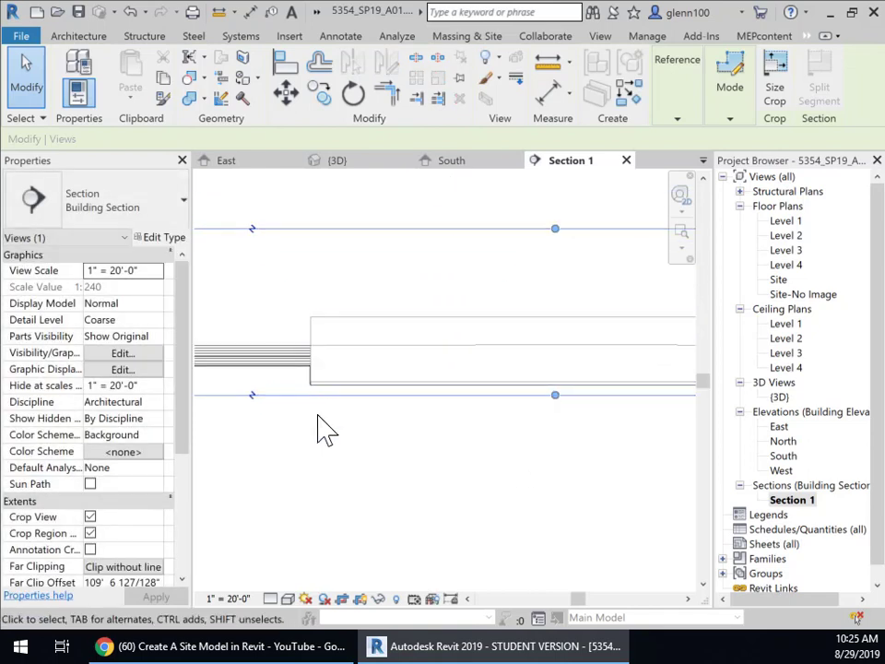
{"action": "scroll", "coordinate": [327, 415], "scroll_direction": "up", "scroll_amount": 2}
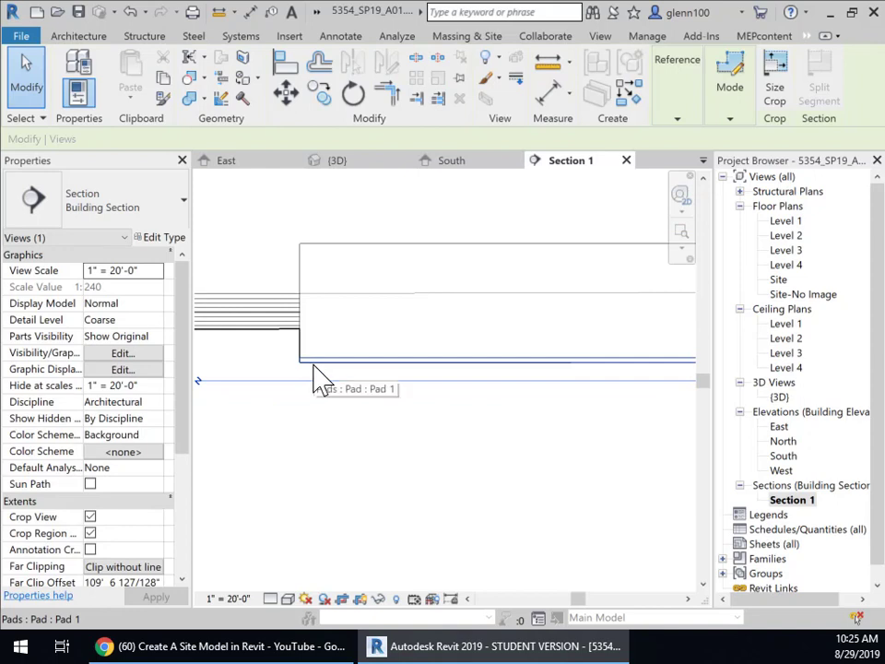
{"action": "left_click", "coordinate": [318, 376]}
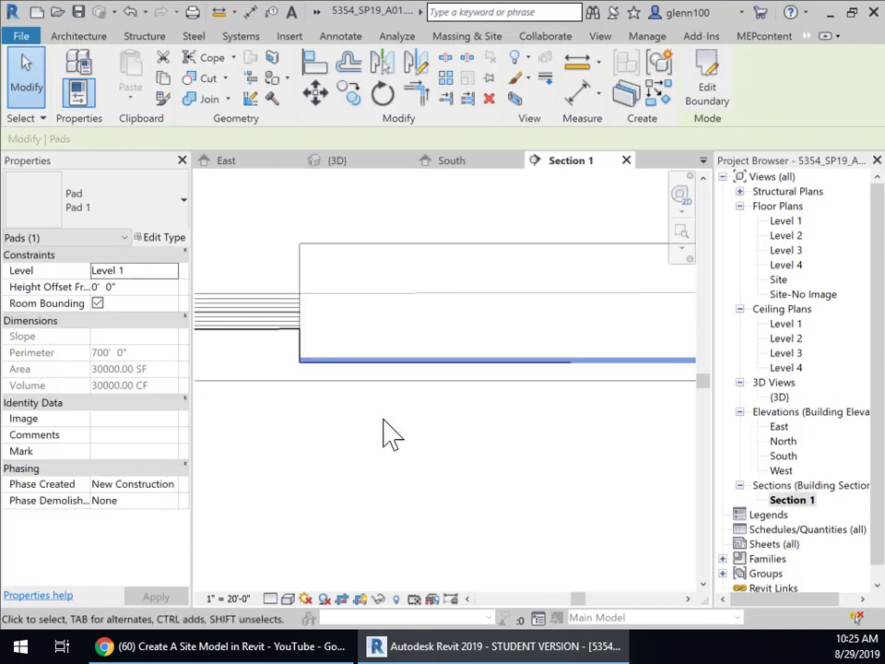
{"action": "middle_click_drag", "start_coordinate": [385, 431], "coordinate": [531, 406]}
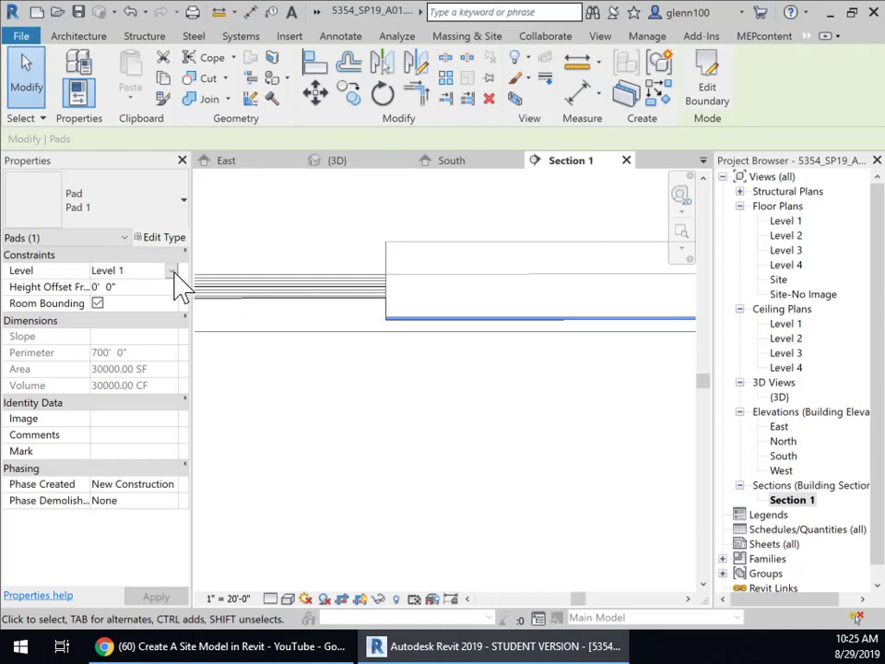
{"action": "left_click", "coordinate": [172, 271]}
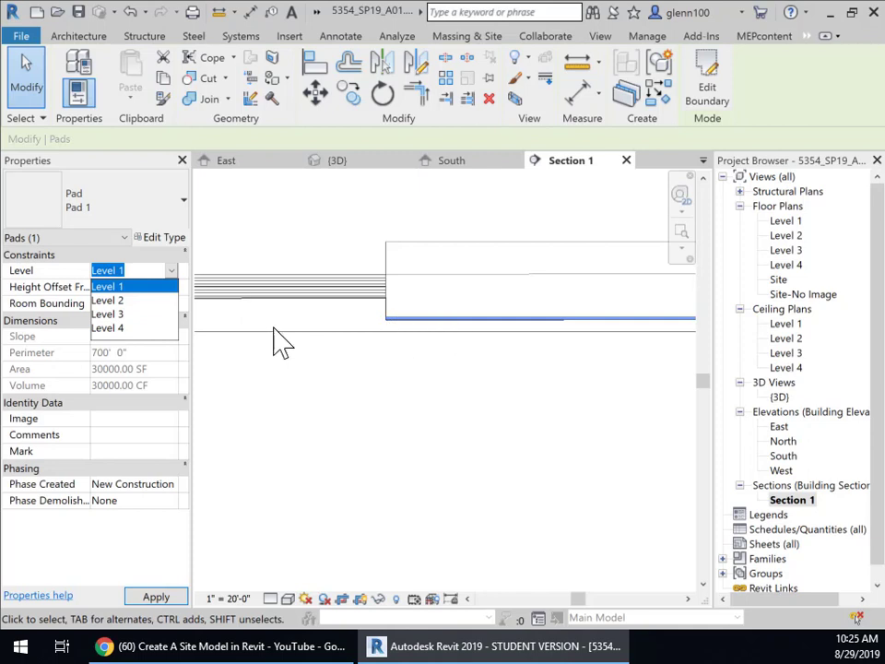
{"action": "left_click", "coordinate": [112, 315]}
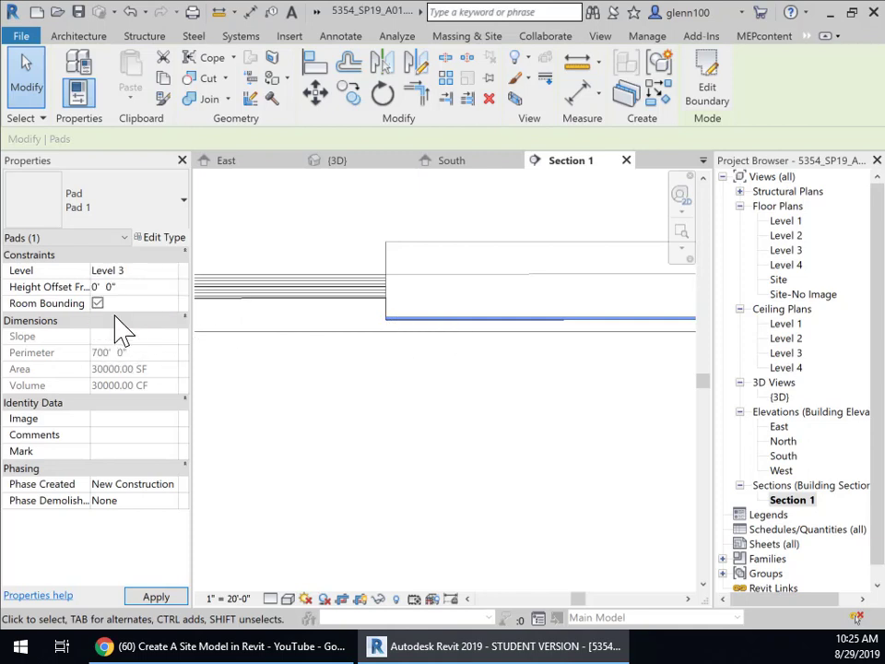
{"action": "left_click", "coordinate": [173, 597]}
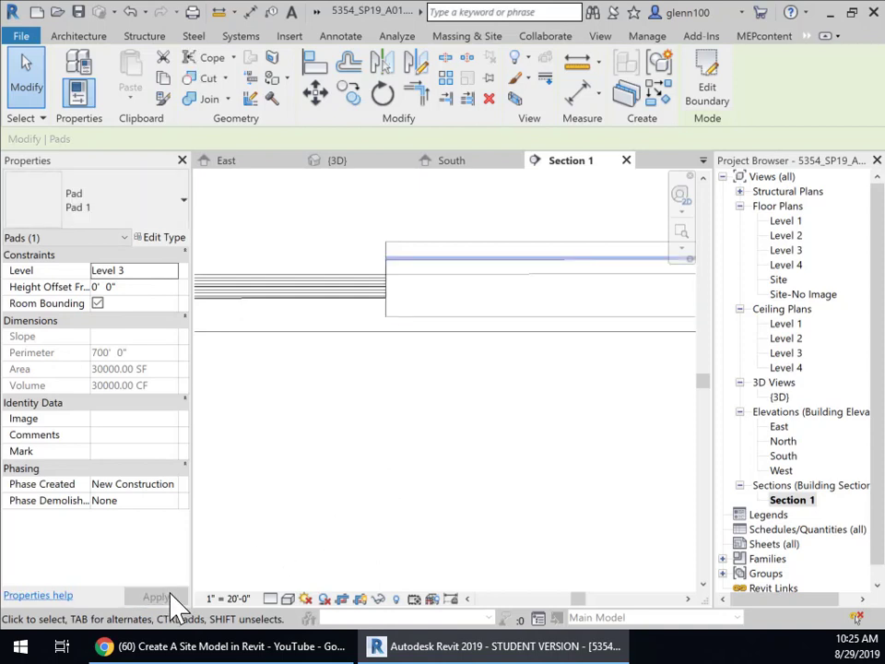
- Move the mass 20' vertically upward in the section so its base rests on the raised pad
{"action": "left_click", "coordinate": [482, 316]}
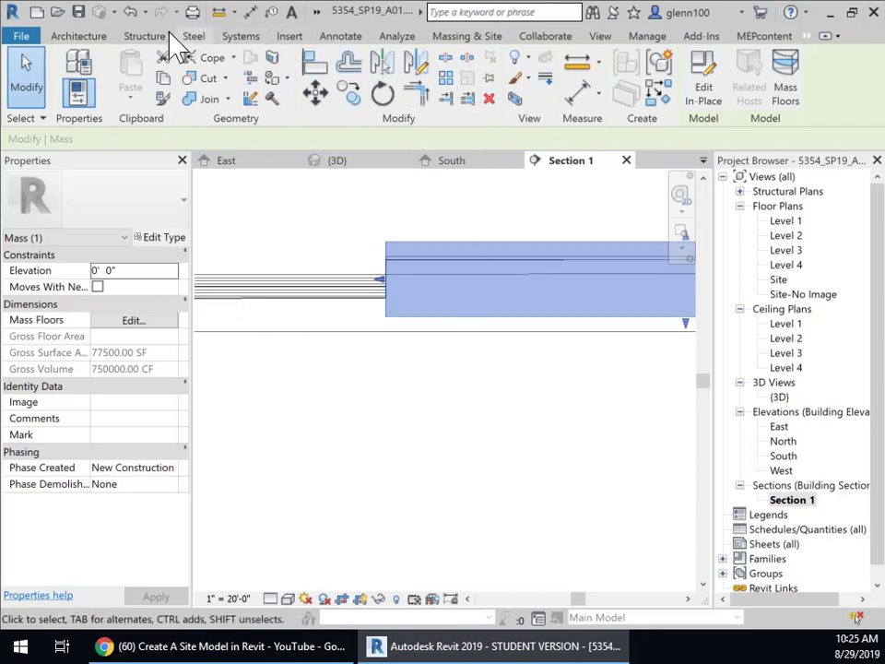
{"action": "left_click", "coordinate": [314, 92]}
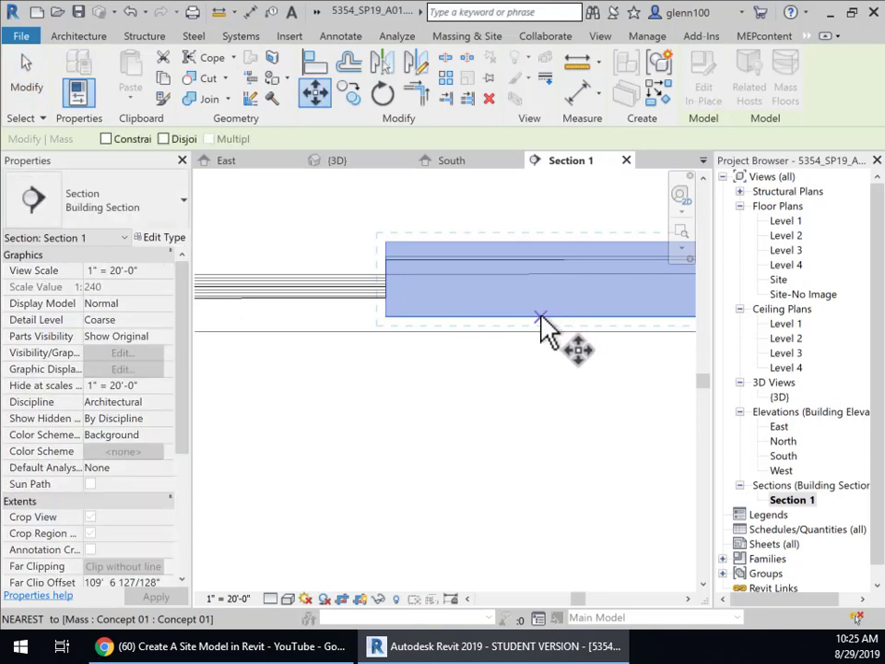
{"action": "left_click", "coordinate": [543, 252]}
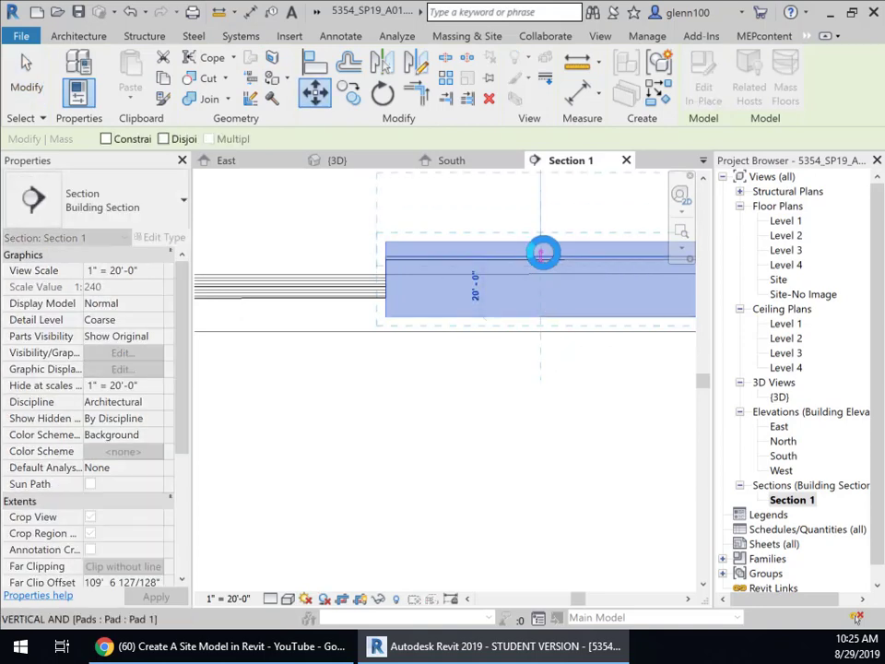
{"action": "left_click", "coordinate": [540, 251]}
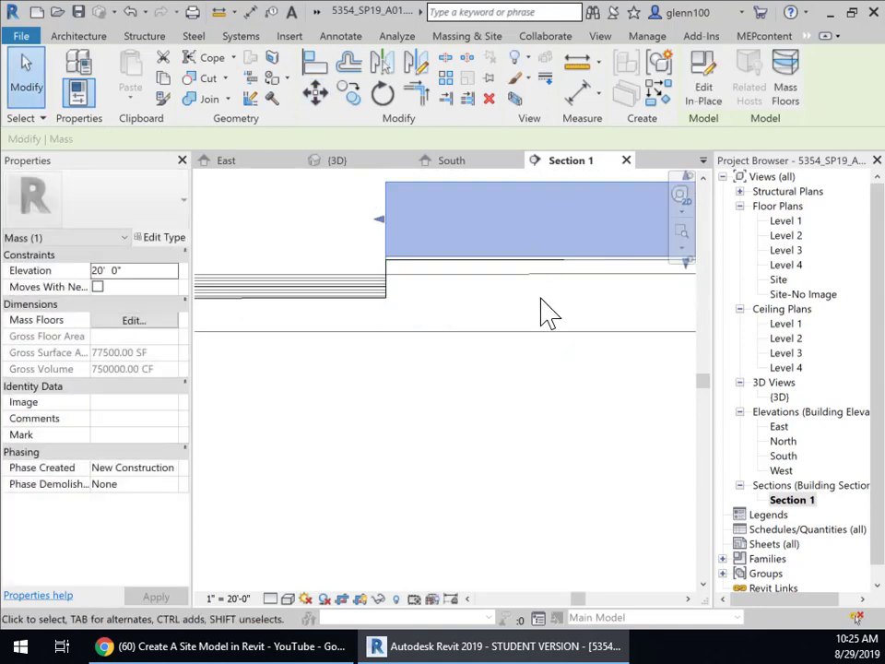
{"action": "left_click", "coordinate": [545, 317]}
{"action": "scroll", "coordinate": [558, 307], "scroll_direction": "down", "scroll_amount": 3}
{"action": "middle_click_drag", "start_coordinate": [568, 301], "coordinate": [488, 409]}
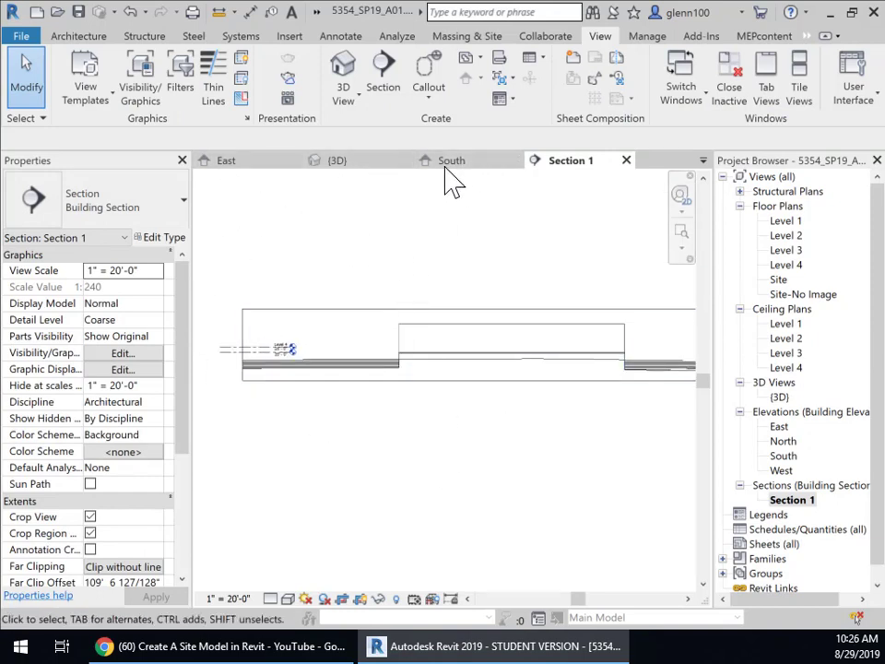
- Examine the raised mass and pad against the terrain and neighboring buildings from several angles in the 3D view
{"action": "left_click", "coordinate": [362, 164]}
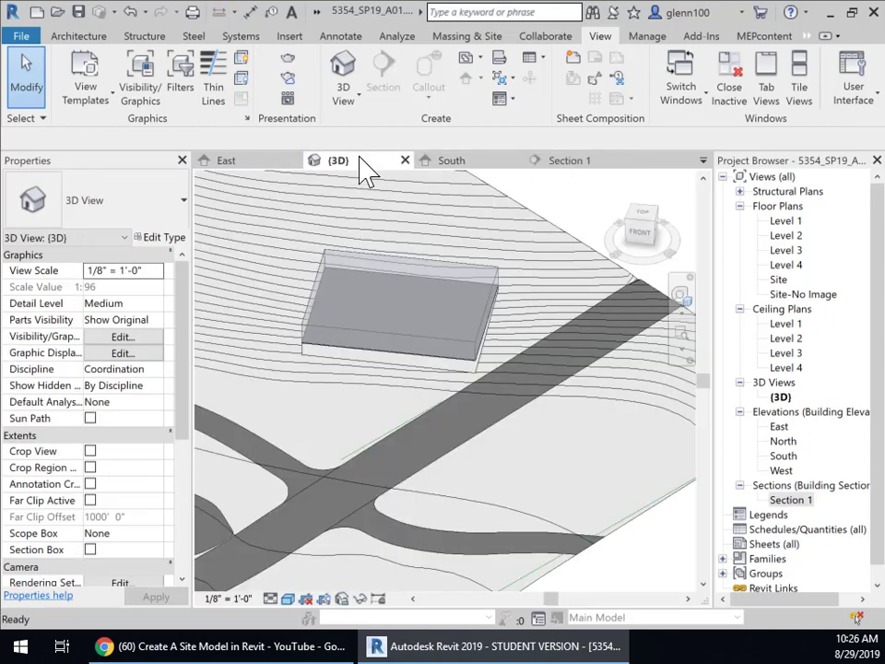
{"action": "left_click", "coordinate": [484, 415]}
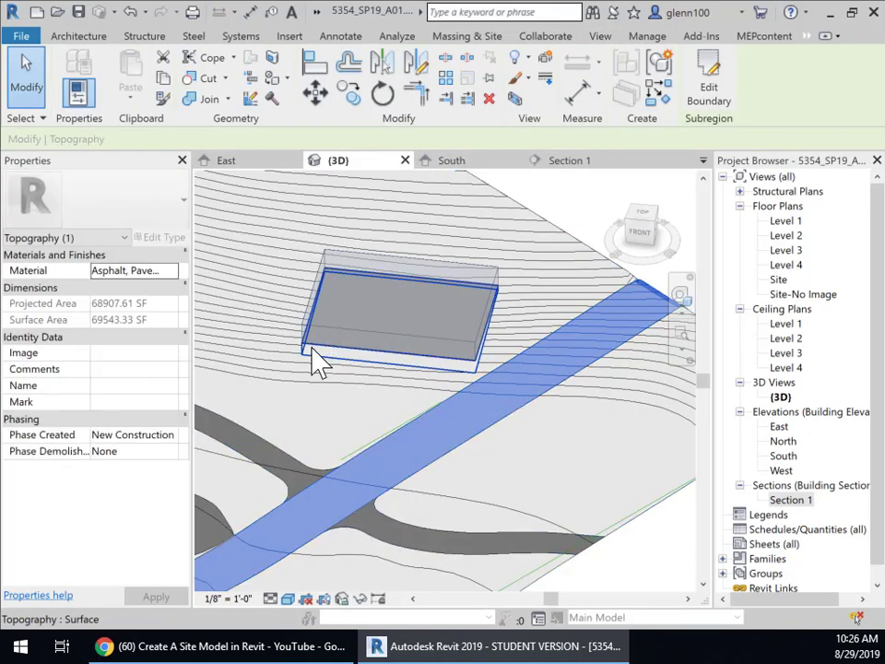
{"action": "middle_click_drag", "start_coordinate": [340, 425], "coordinate": [402, 405]}
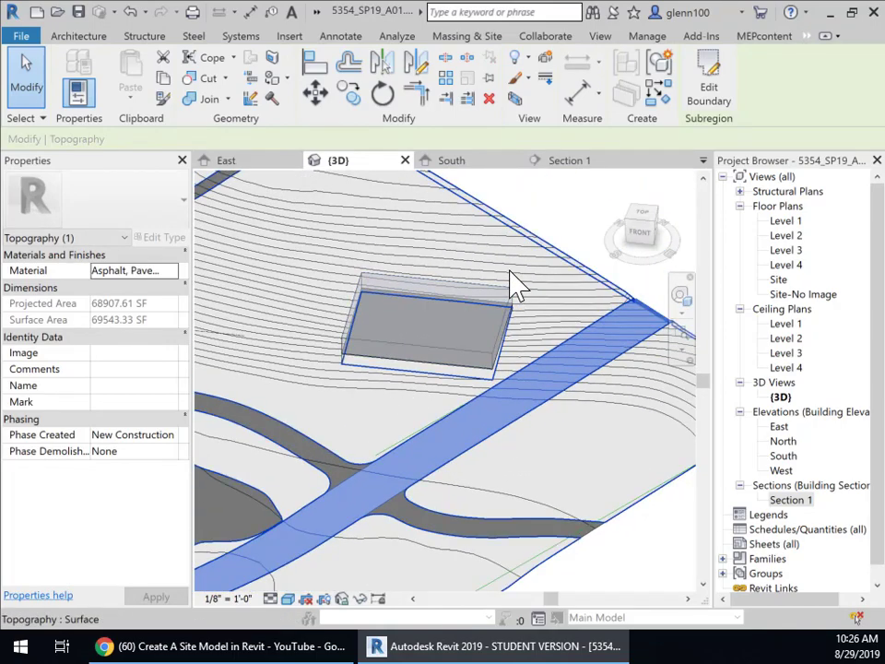
{"action": "left_click", "coordinate": [413, 297]}
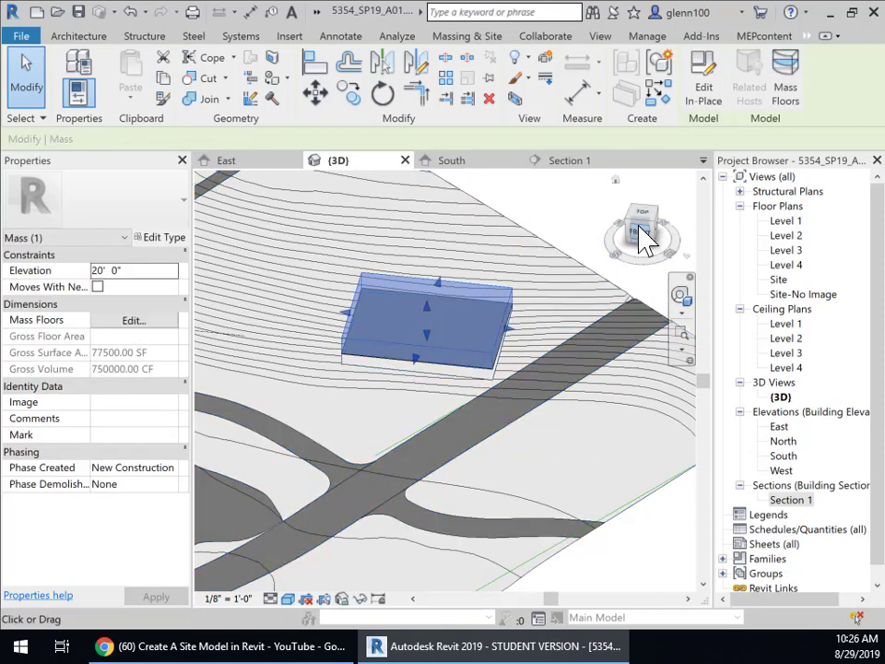
{"action": "mouse_move", "coordinate": [649, 242]}
{"action": "left_mouse_down"}
{"action": "mouse_move", "coordinate": [640, 183]}
{"action": "mouse_move", "coordinate": [628, 229]}
{"action": "mouse_move", "coordinate": [598, 227]}
{"action": "mouse_move", "coordinate": [641, 222]}
{"action": "left_mouse_up"}
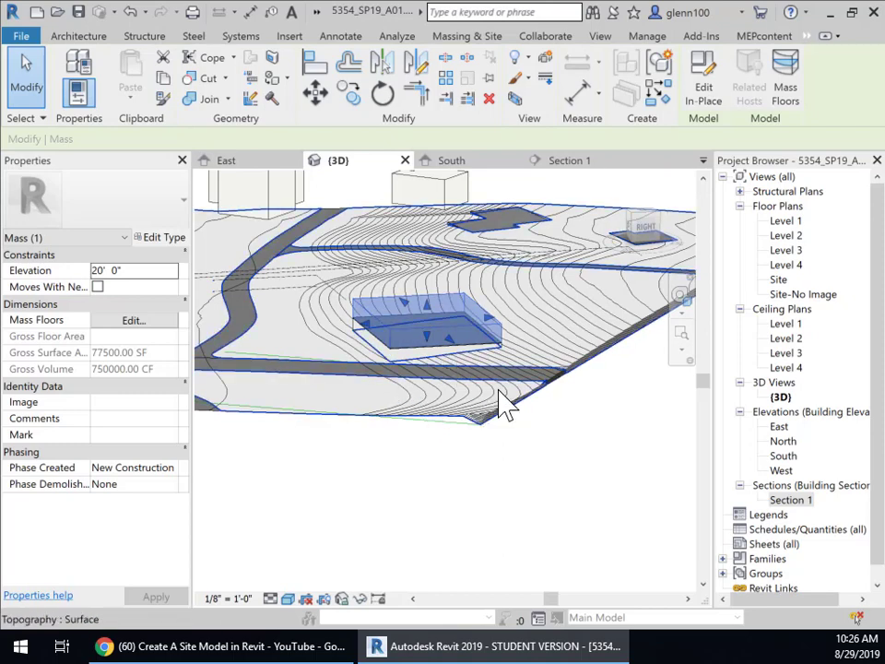
{"action": "scroll", "coordinate": [382, 389], "scroll_direction": "down", "scroll_amount": 3}
{"action": "middle_click_drag", "start_coordinate": [382, 389], "coordinate": [513, 401]}
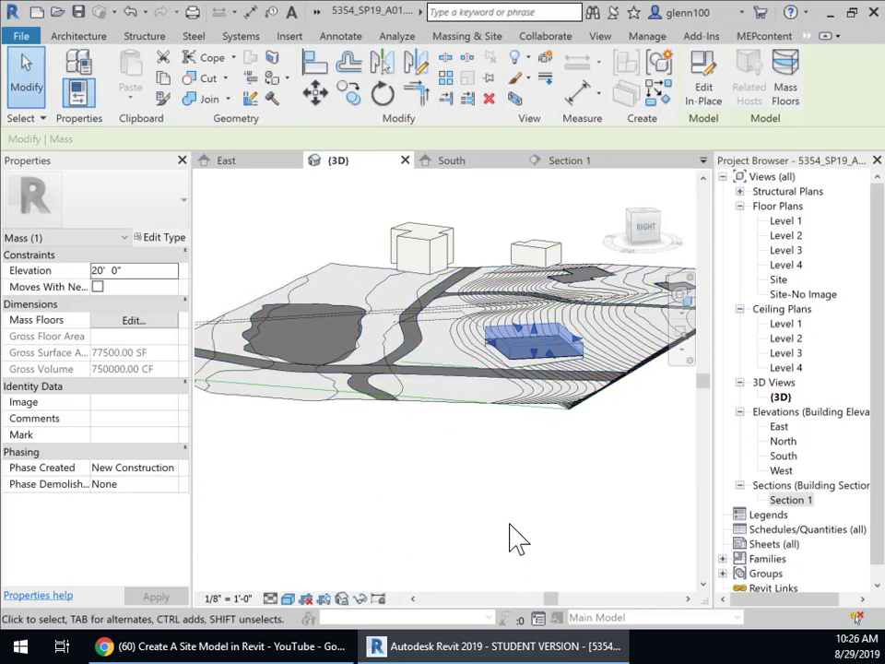
{"action": "left_click", "coordinate": [431, 260]}
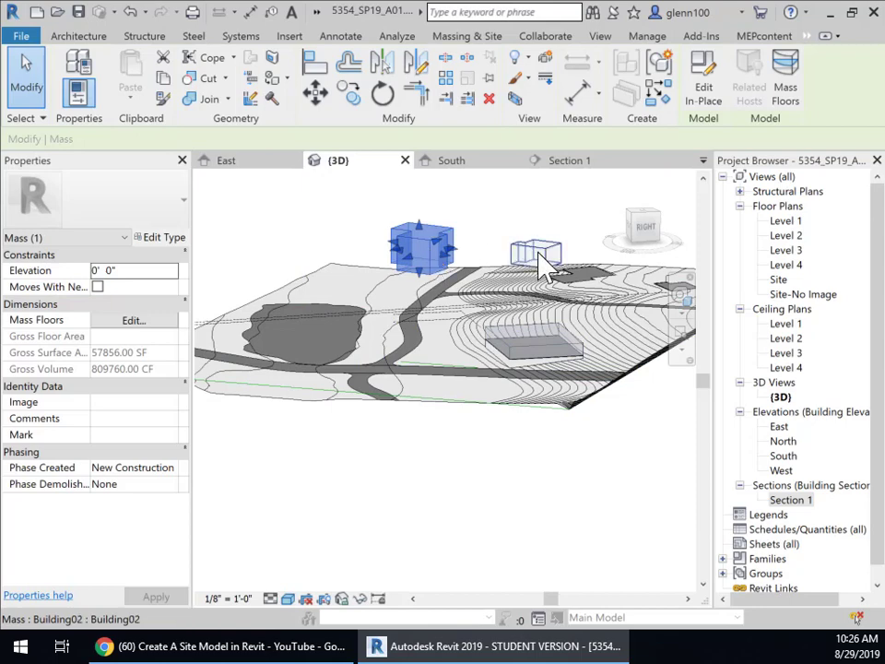